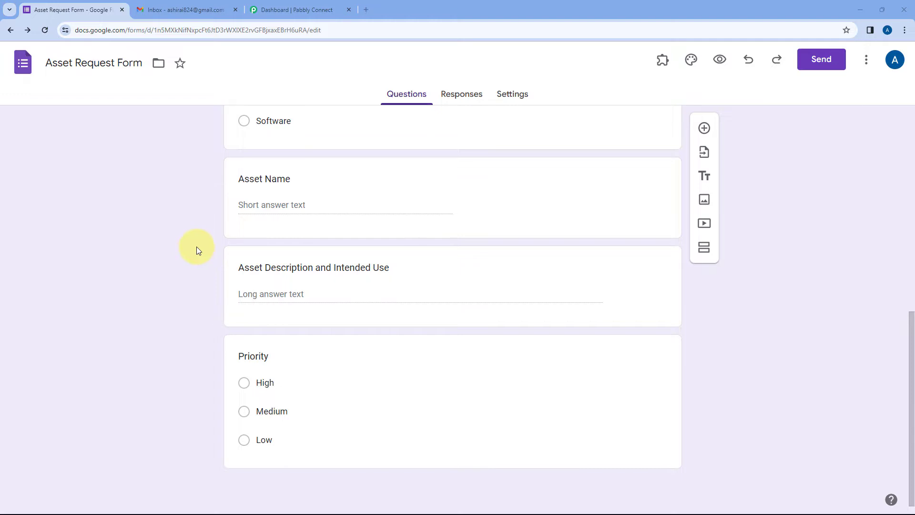
Scroll the Asset Request Form back up to its title, then go to the Gmail inbox
{"action": "scroll", "coordinate": [197, 247], "scroll_direction": "up", "scroll_amount": 7}
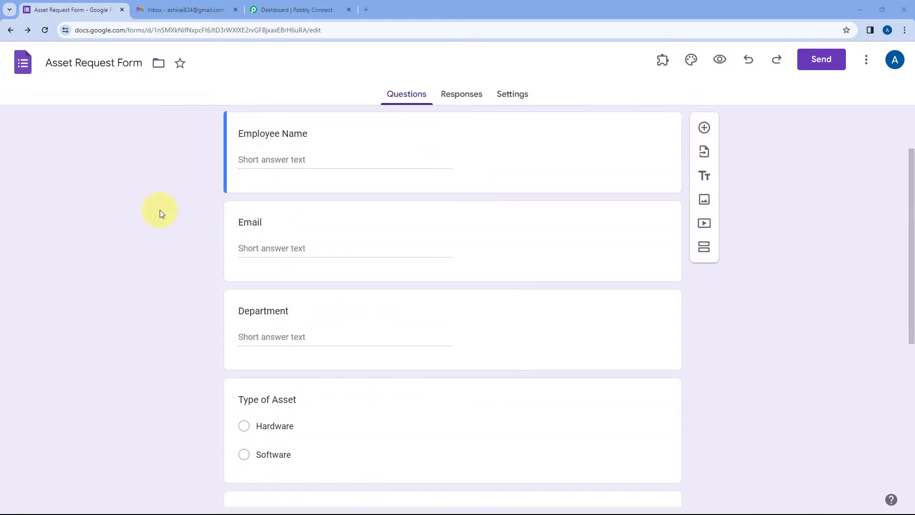
{"action": "scroll", "coordinate": [185, 238], "scroll_direction": "up", "scroll_amount": 2}
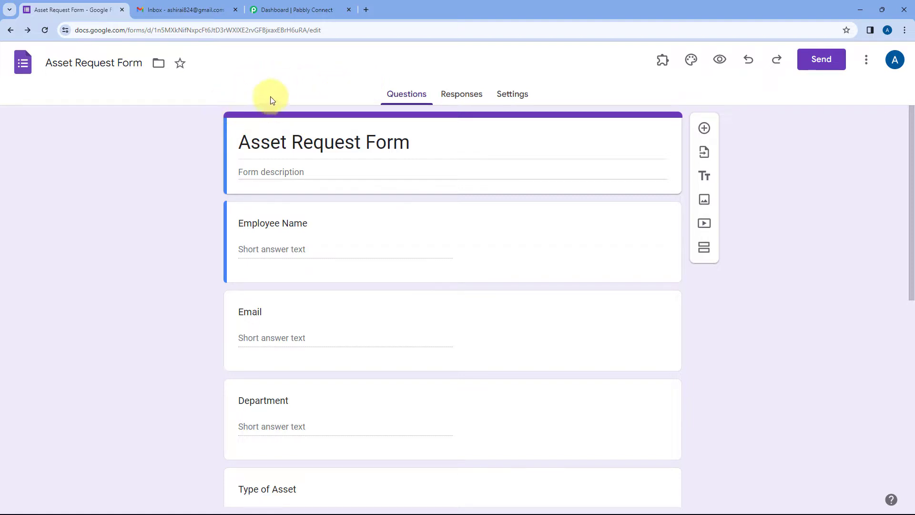
{"action": "scroll", "coordinate": [229, 110], "scroll_direction": "down", "scroll_amount": 2}
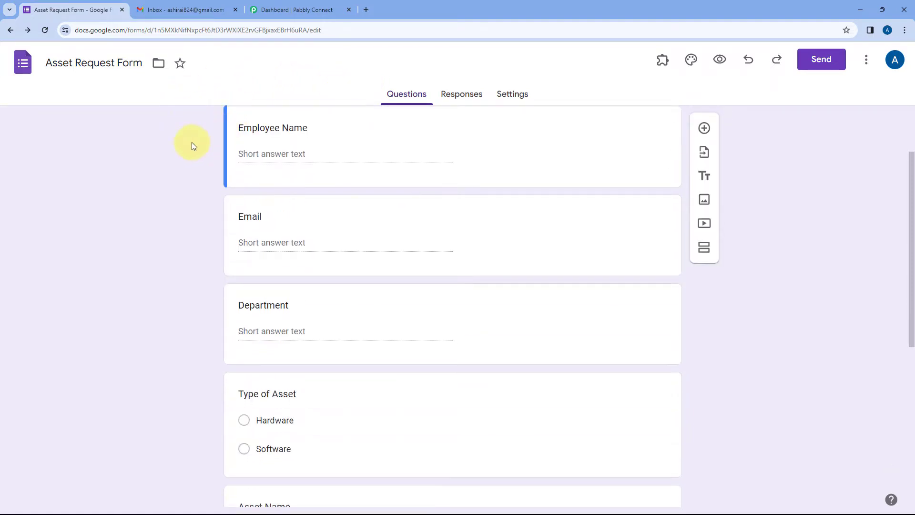
{"action": "scroll", "coordinate": [181, 152], "scroll_direction": "down", "scroll_amount": 1}
{"action": "scroll", "coordinate": [205, 202], "scroll_direction": "up", "scroll_amount": 2}
{"action": "scroll", "coordinate": [205, 191], "scroll_direction": "up", "scroll_amount": 2}
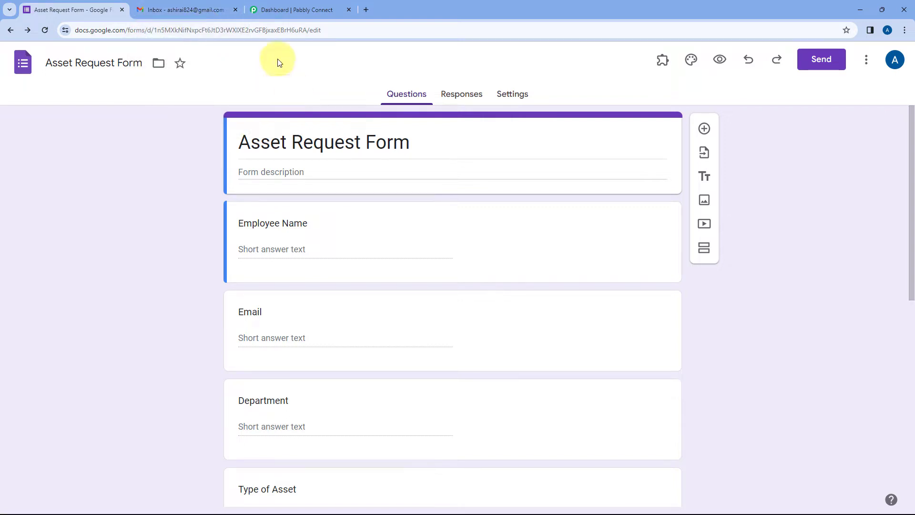
{"action": "left_click", "coordinate": [181, 9]}
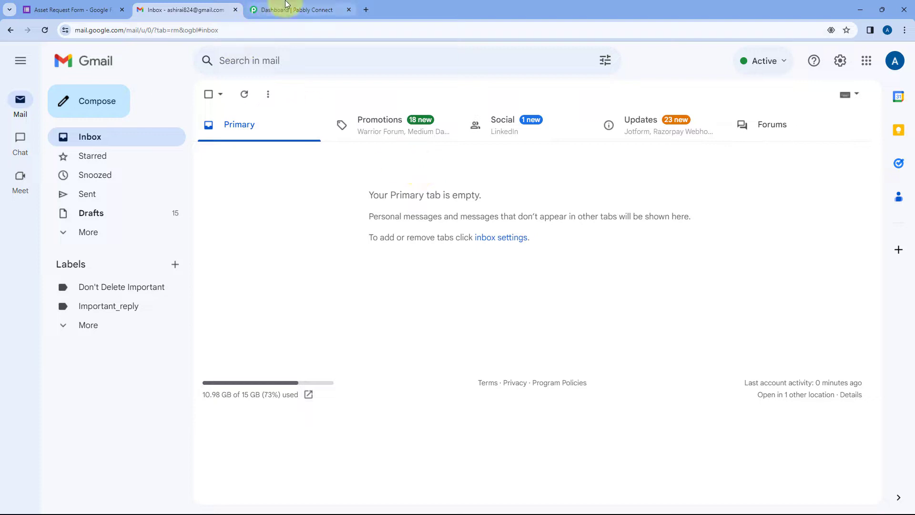
Compare the Asset Request Form with the empty Primary inbox, then go to the Pabbly Connect dashboard
{"action": "left_click", "coordinate": [76, 5]}
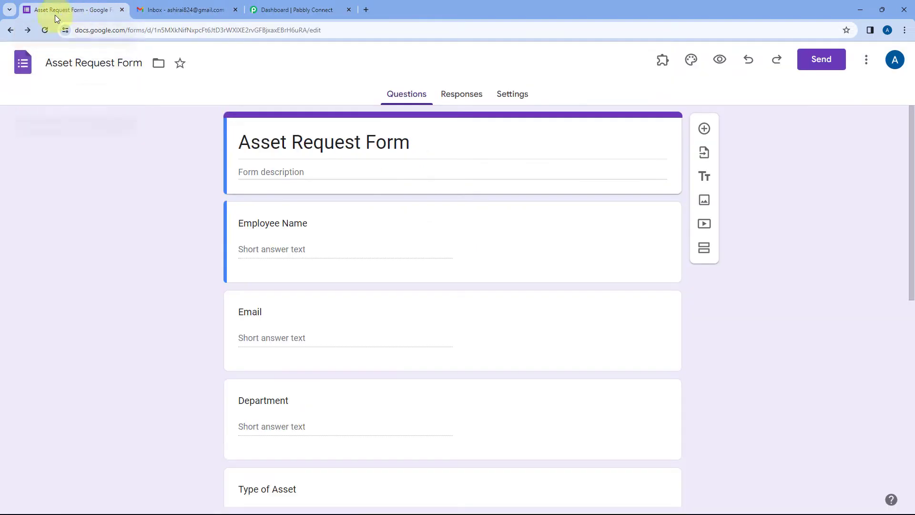
{"action": "left_click", "coordinate": [176, 10]}
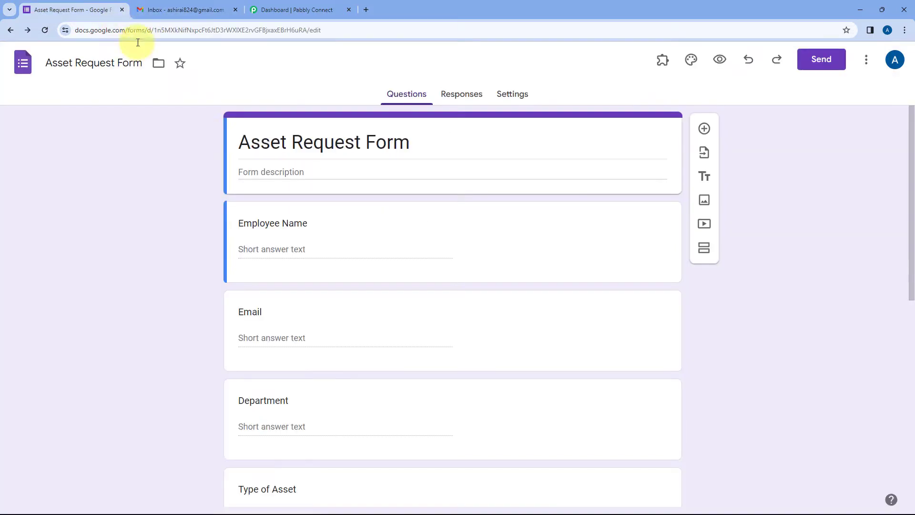
{"action": "left_click", "coordinate": [112, 10]}
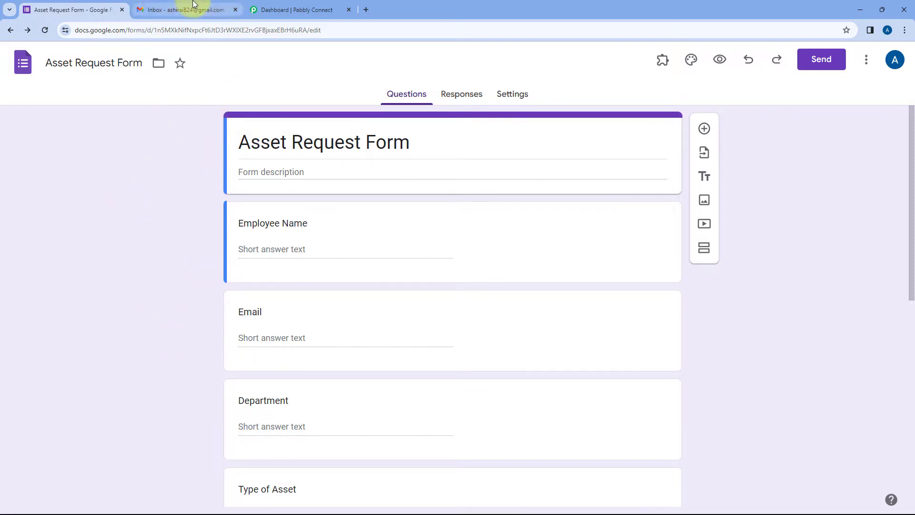
{"action": "left_click", "coordinate": [184, 10]}
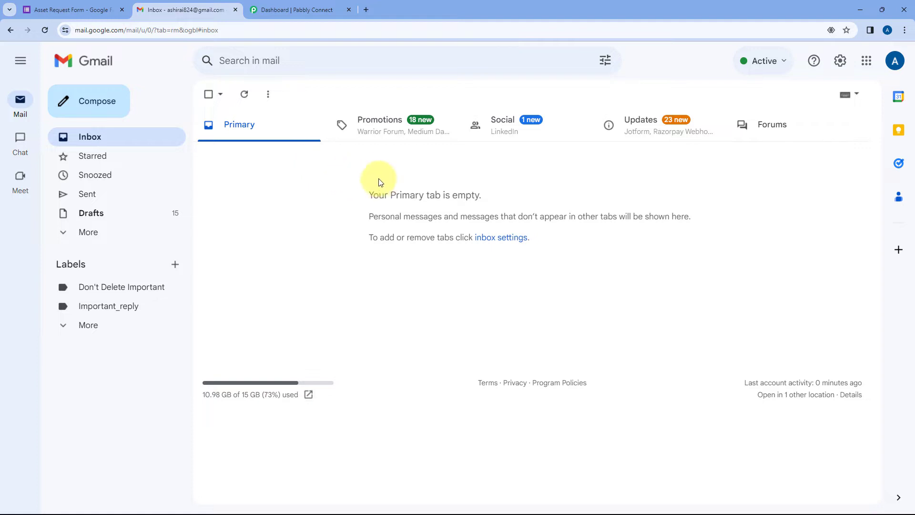
{"action": "left_click", "coordinate": [310, 10]}
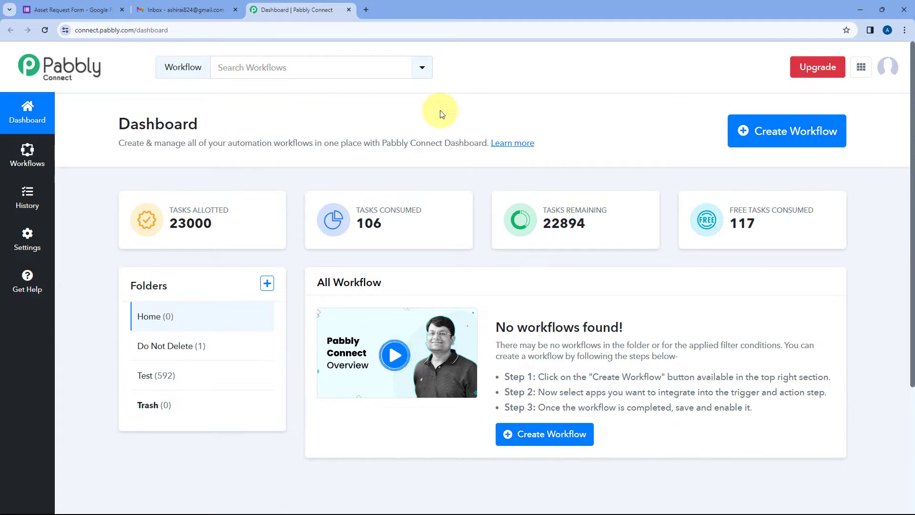
Create a workflow named 'Google Forms to Gmail' in the Home folder
{"action": "left_click", "coordinate": [784, 131]}
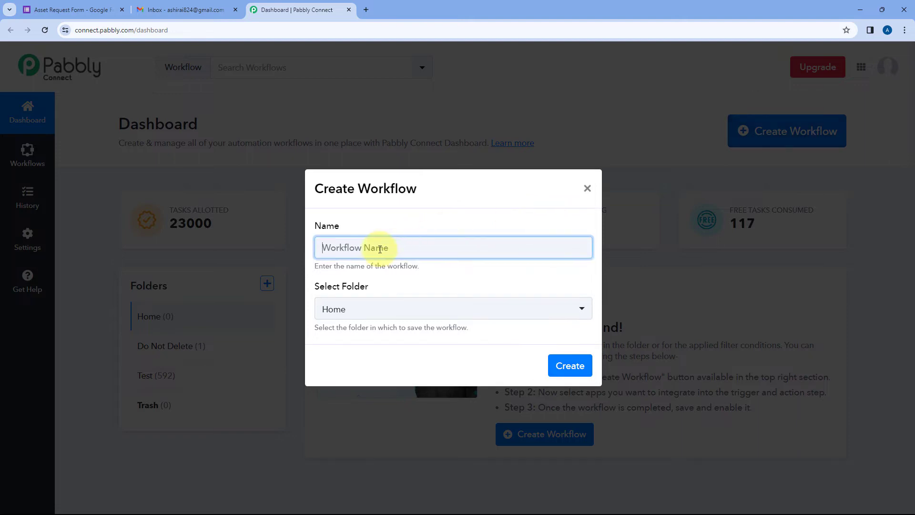
{"action": "type", "text": "Google Forms to Gmail"}
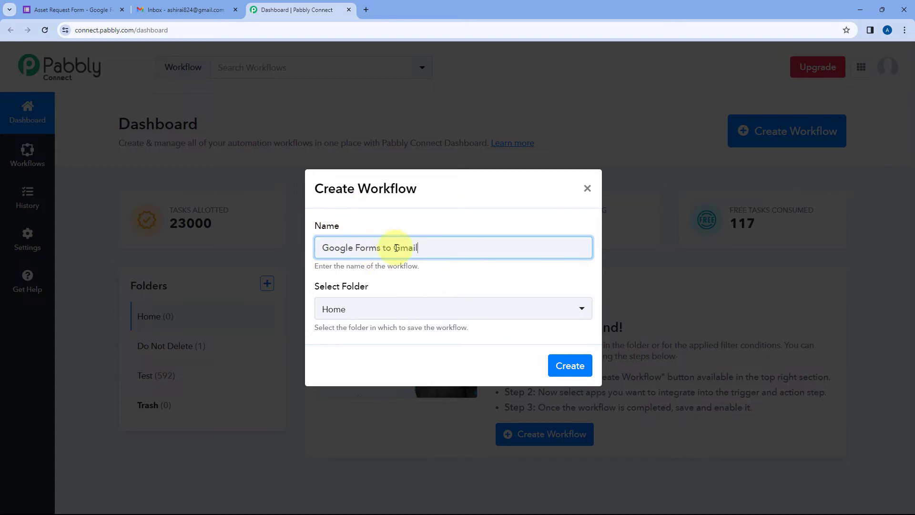
{"action": "left_click", "coordinate": [413, 310]}
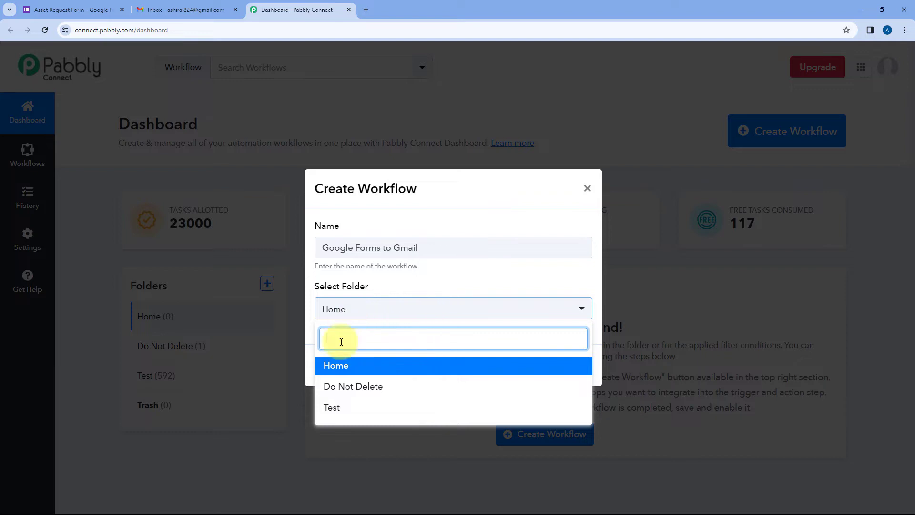
{"action": "left_click", "coordinate": [364, 367]}
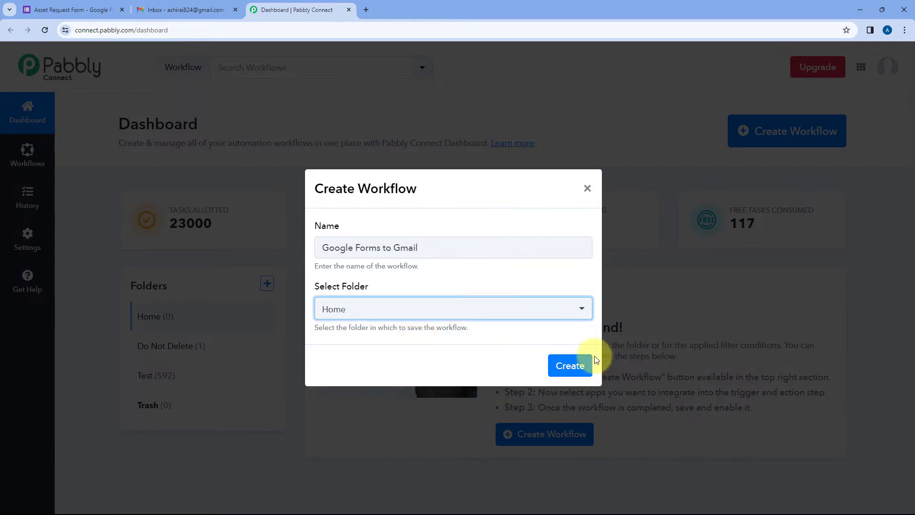
{"action": "left_click", "coordinate": [562, 367]}
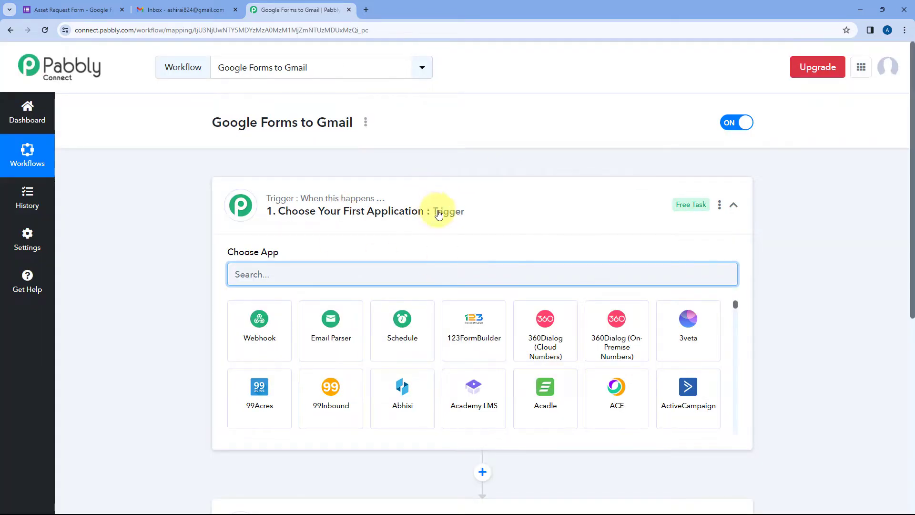
Collapse the trigger's app chooser to reveal the empty Trigger and Action steps
{"action": "left_click", "coordinate": [451, 199]}
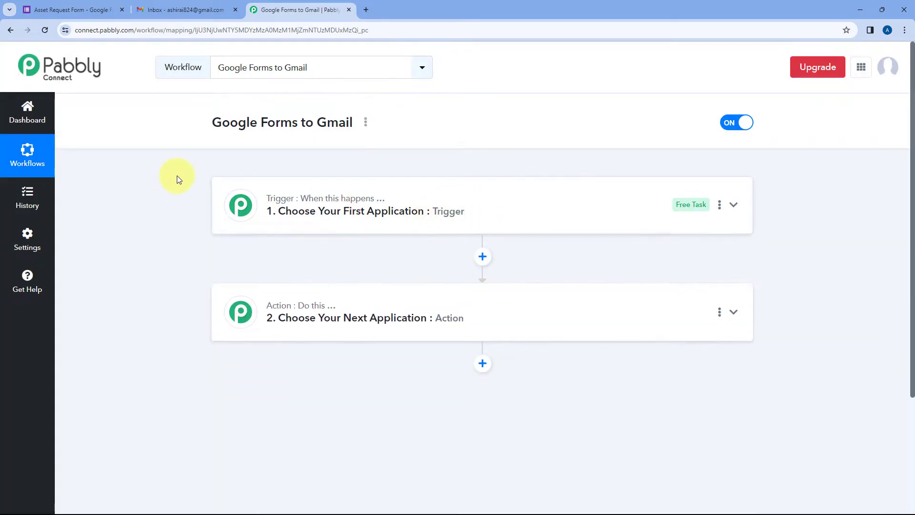
{"action": "scroll", "coordinate": [173, 201], "scroll_direction": "down", "scroll_amount": 1}
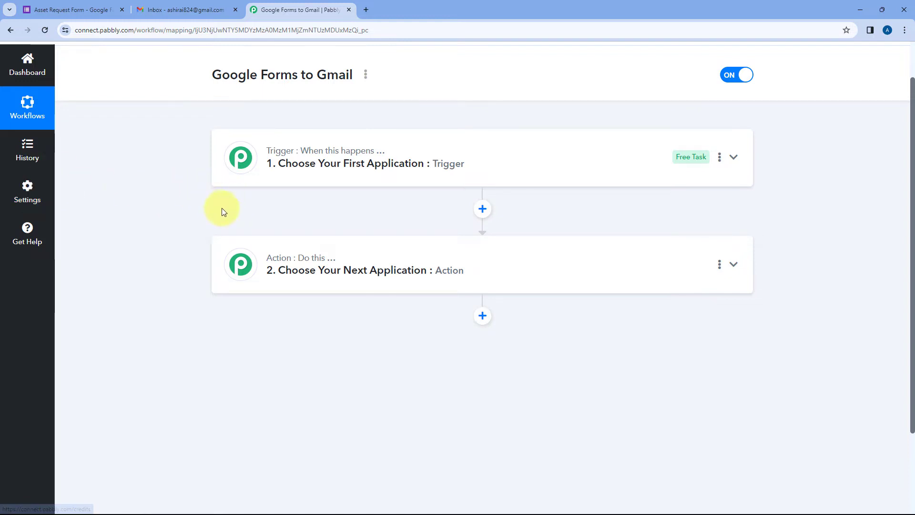
{"action": "mouse_move", "coordinate": [281, 160]}
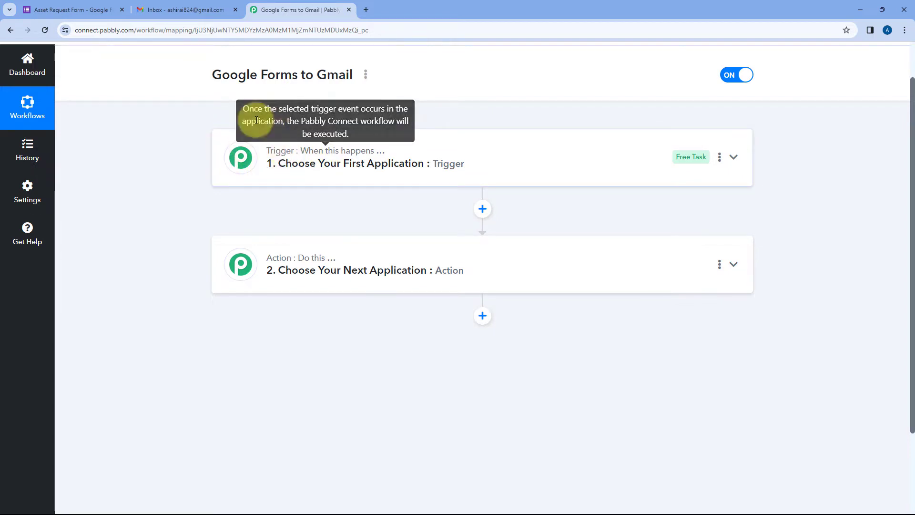
{"action": "mouse_move", "coordinate": [280, 264]}
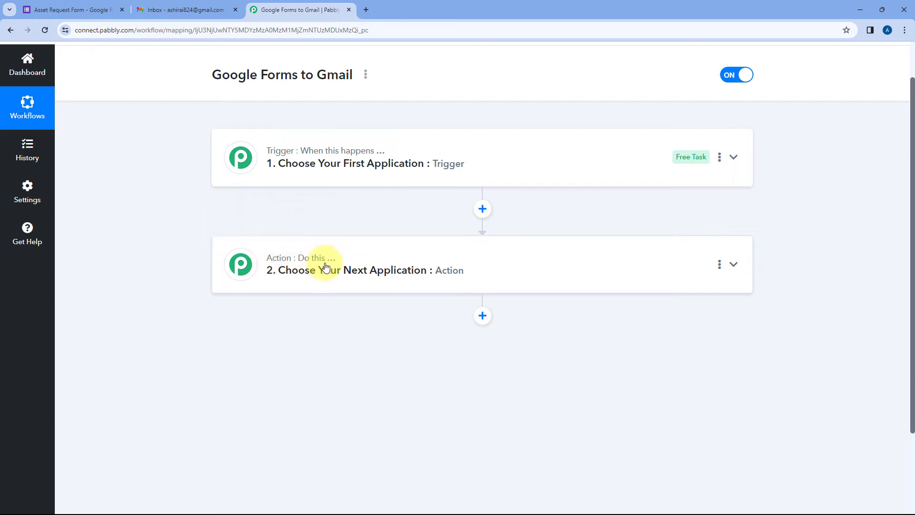
Expand the trigger step to list apps like Webhook, Email Parser and Schedule, checking the form meanwhile
{"action": "left_click", "coordinate": [352, 163]}
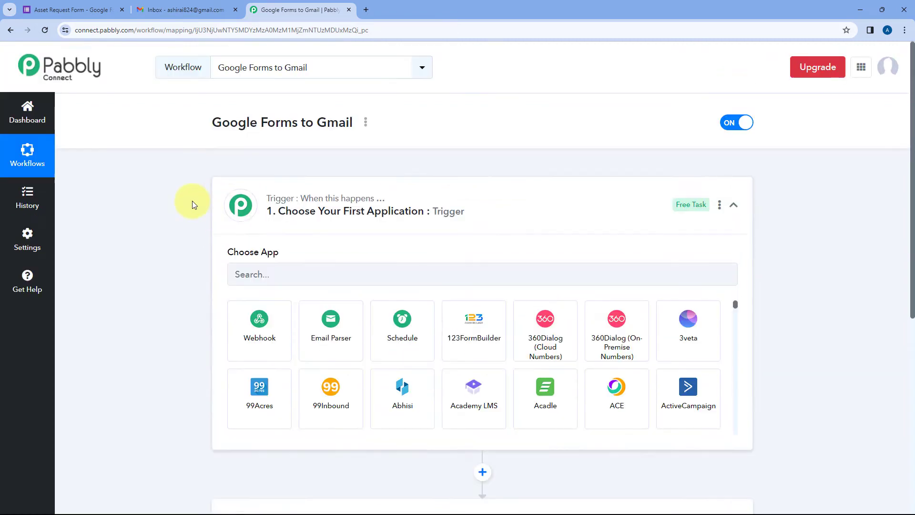
{"action": "scroll", "coordinate": [192, 201], "scroll_direction": "down", "scroll_amount": 2}
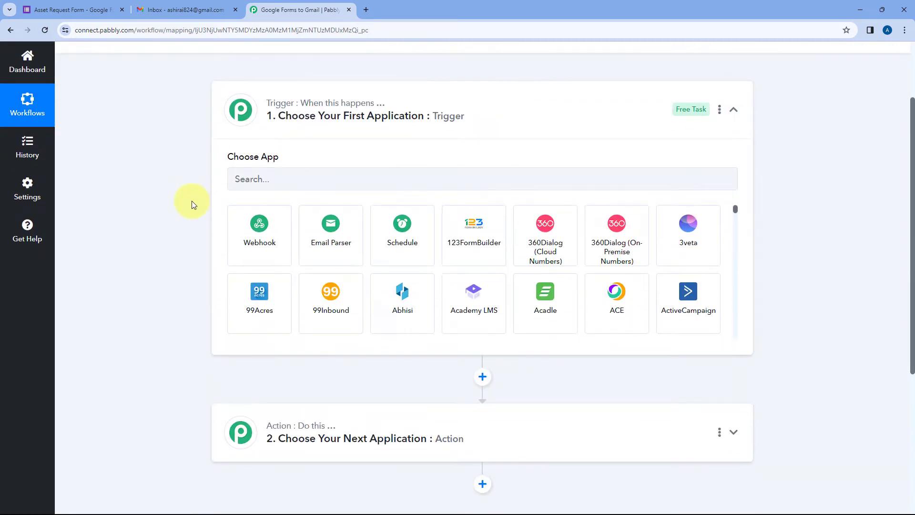
{"action": "left_click", "coordinate": [88, 11]}
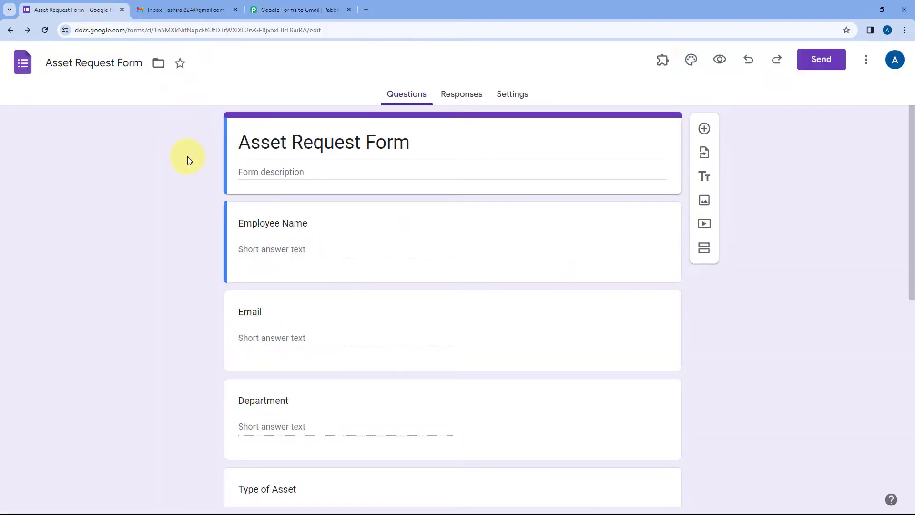
{"action": "left_click", "coordinate": [288, 10]}
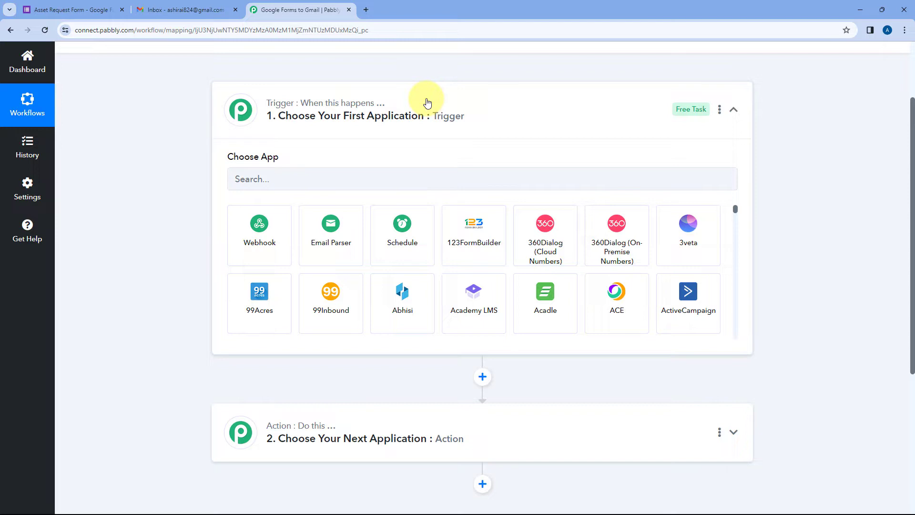
{"action": "left_click", "coordinate": [102, 10]}
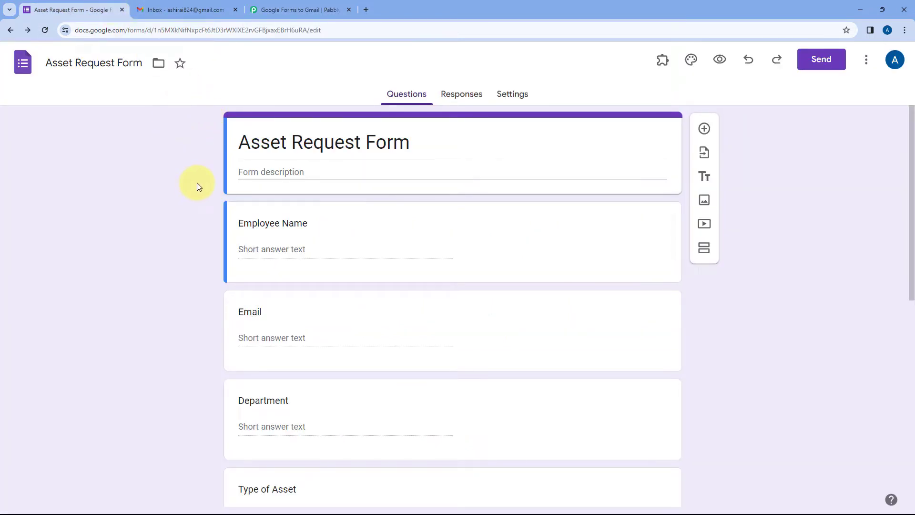
{"action": "left_click", "coordinate": [283, 7]}
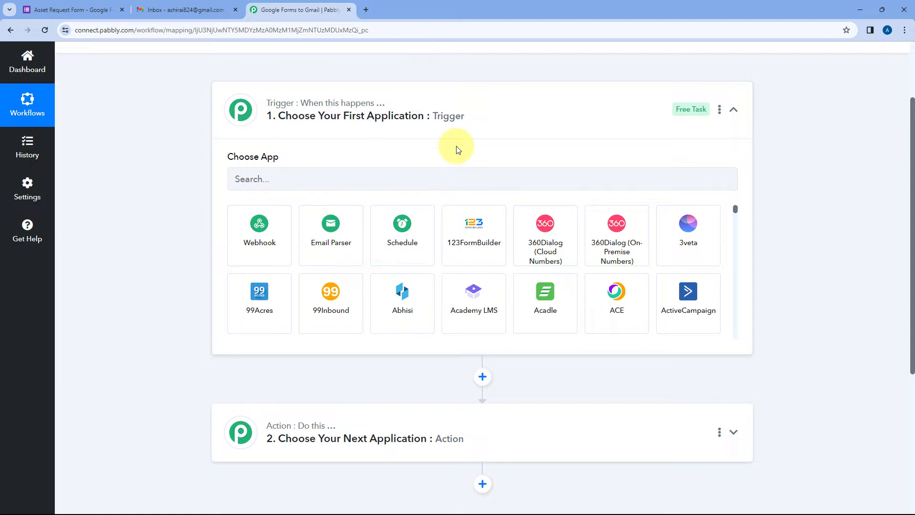
{"action": "scroll", "coordinate": [455, 148], "scroll_direction": "down", "scroll_amount": 1}
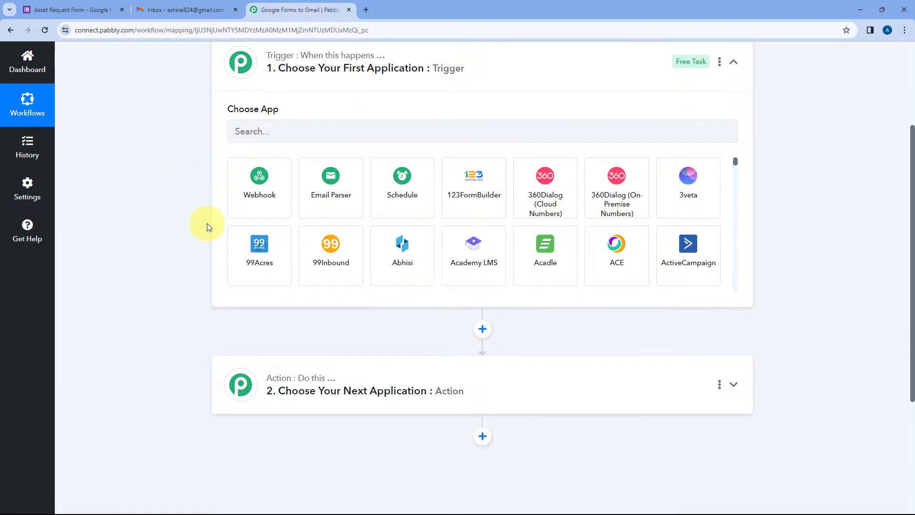
{"action": "scroll", "coordinate": [173, 208], "scroll_direction": "down", "scroll_amount": 1}
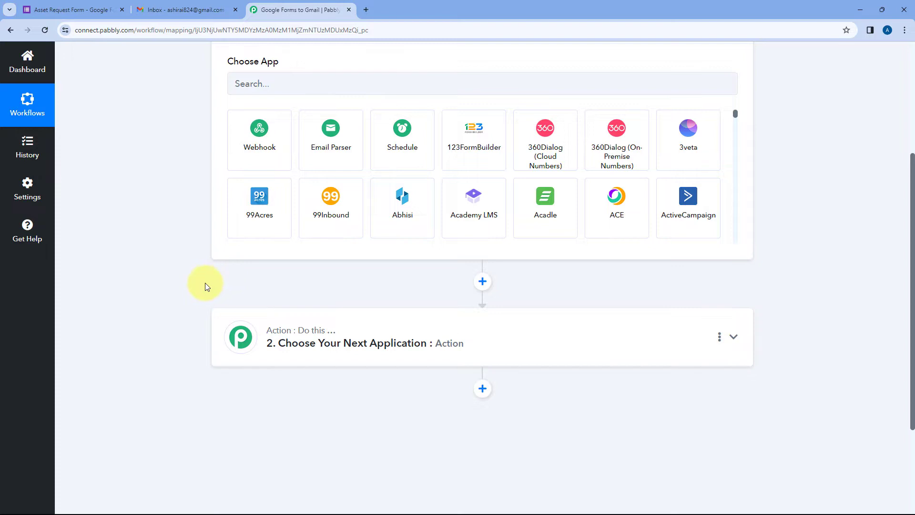
{"action": "scroll", "coordinate": [200, 271], "scroll_direction": "up", "scroll_amount": 1}
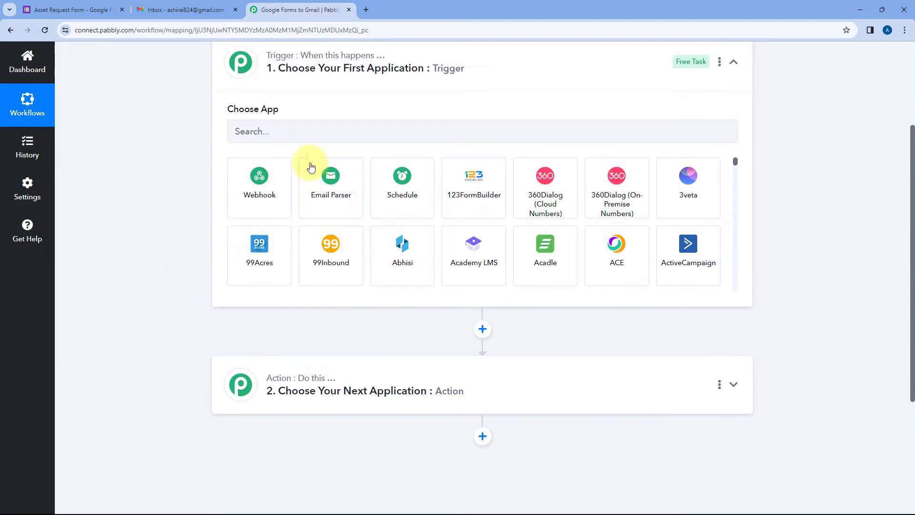
Set the trigger app to Google Forms with the New Response Received event
{"action": "left_click", "coordinate": [283, 132]}
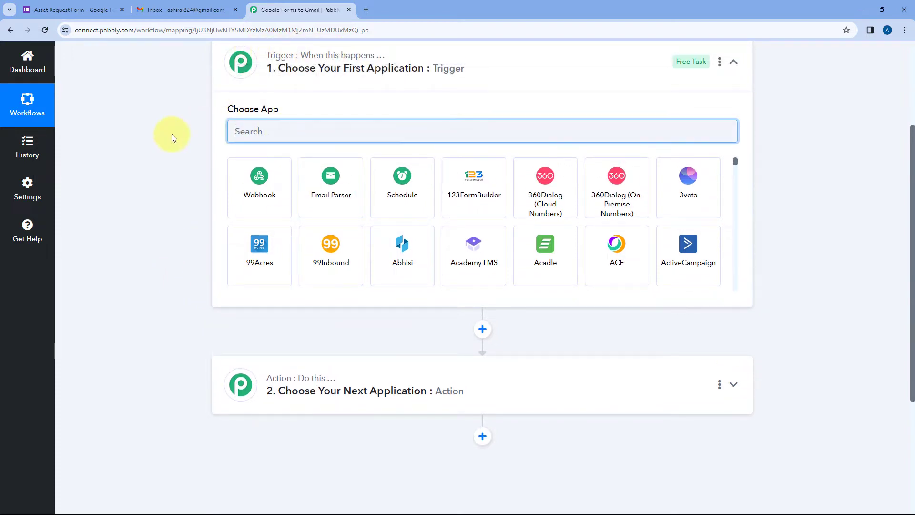
{"action": "type", "text": "Google Forms"}
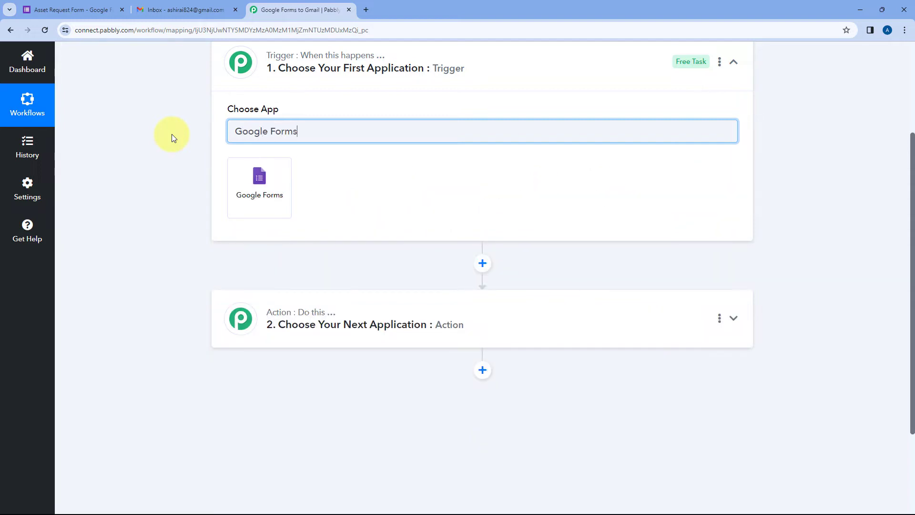
{"action": "left_click", "coordinate": [245, 187]}
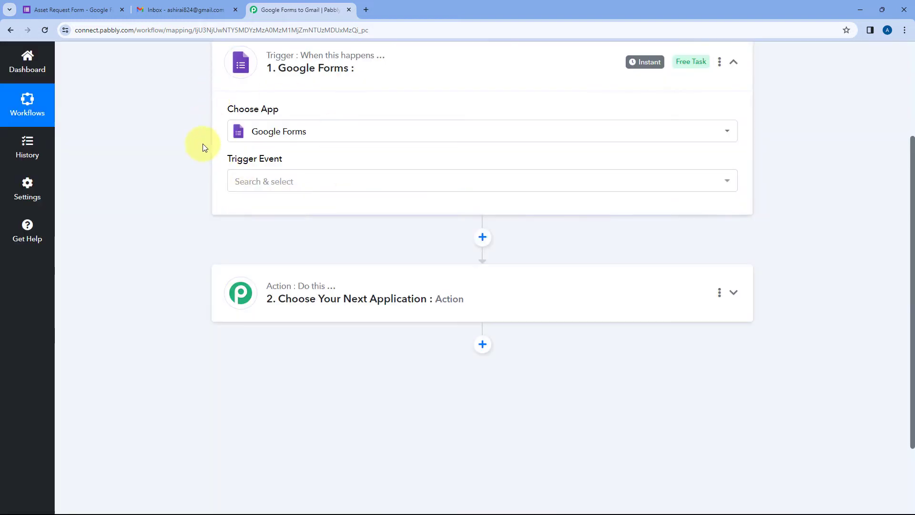
{"action": "left_click", "coordinate": [305, 180]}
{"action": "scroll", "coordinate": [200, 190], "scroll_direction": "down", "scroll_amount": 1}
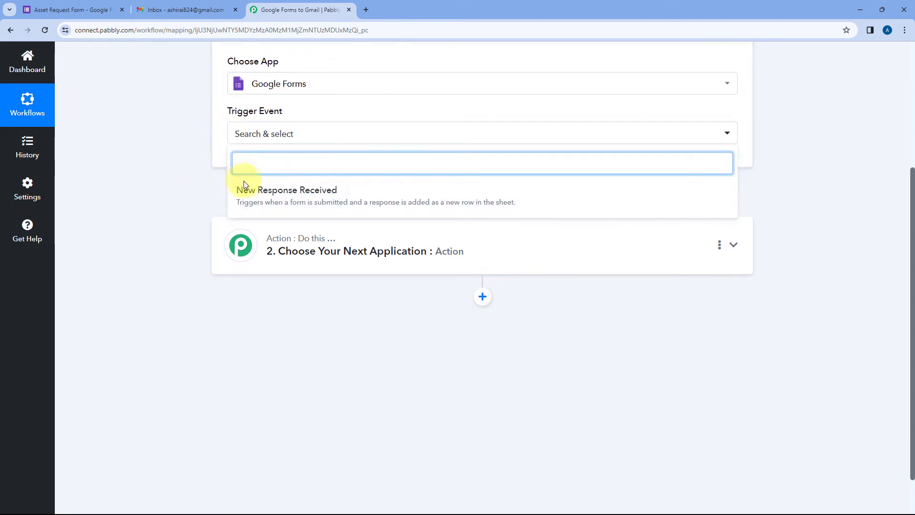
{"action": "left_click", "coordinate": [301, 192]}
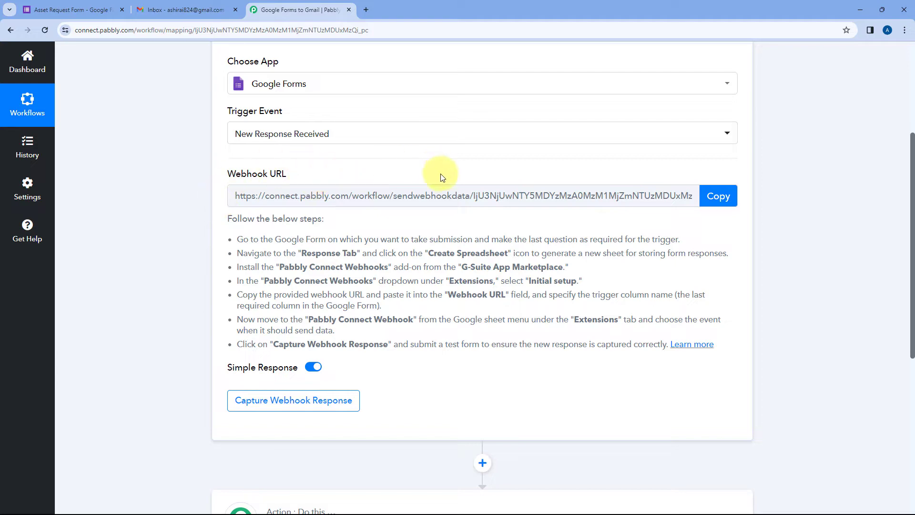
Review the Google Form webhook setup steps, comparing them with the Asset Request Form editor
{"action": "scroll", "coordinate": [443, 178], "scroll_direction": "up", "scroll_amount": 1}
{"action": "left_click", "coordinate": [90, 9]}
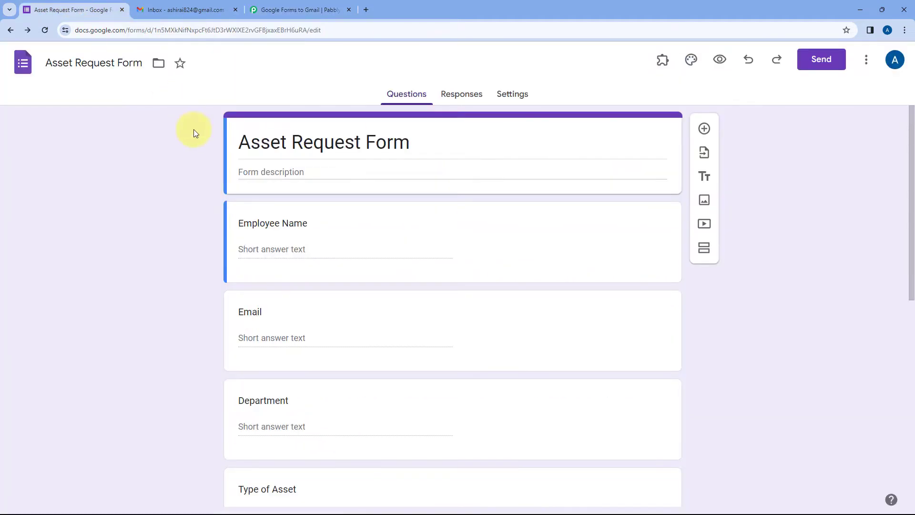
{"action": "left_click", "coordinate": [253, 4]}
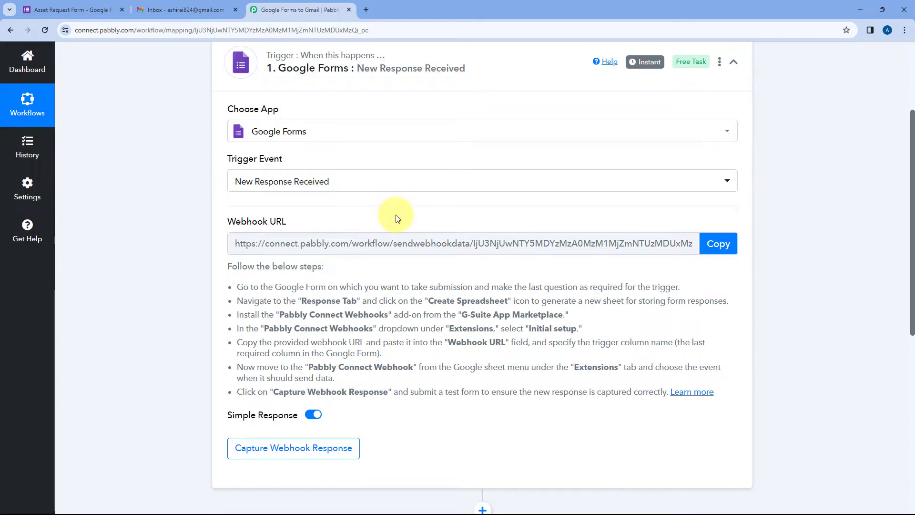
{"action": "left_click", "coordinate": [91, 10]}
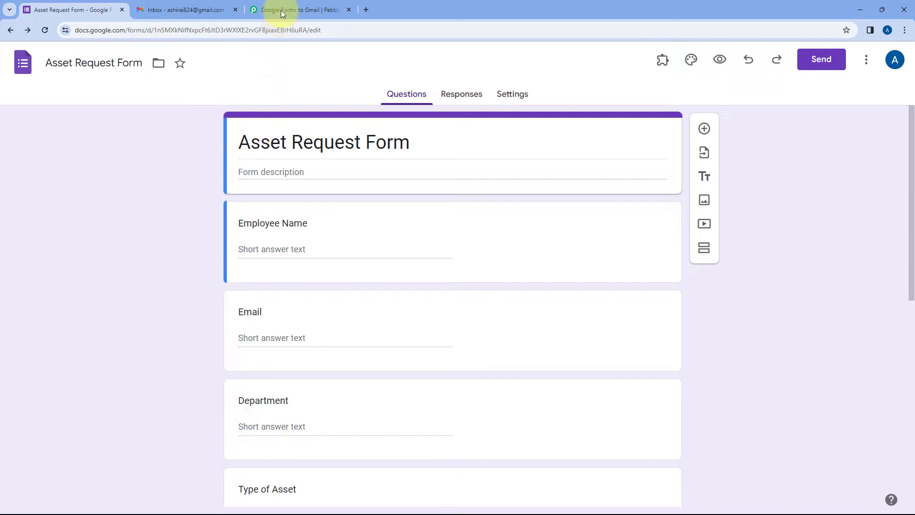
{"action": "left_click", "coordinate": [295, 10]}
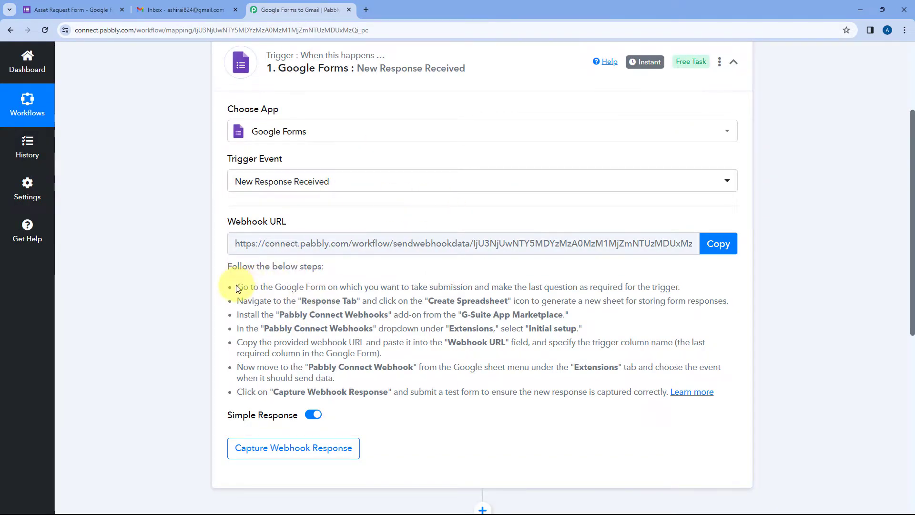
{"action": "left_click_drag", "start_coordinate": [236, 288], "coordinate": [724, 391]}
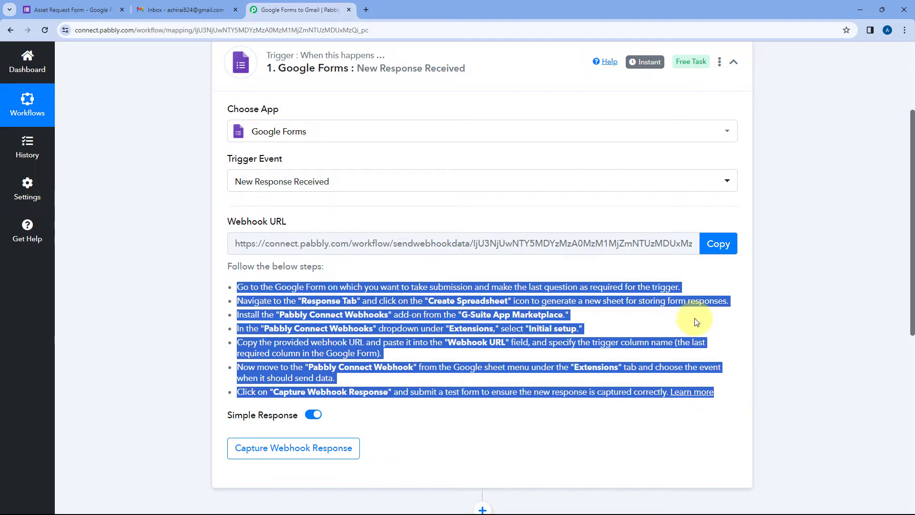
{"action": "left_click", "coordinate": [695, 322]}
Copy the webhook URL and set the trigger waiting for a webhook response
{"action": "left_click", "coordinate": [718, 244]}
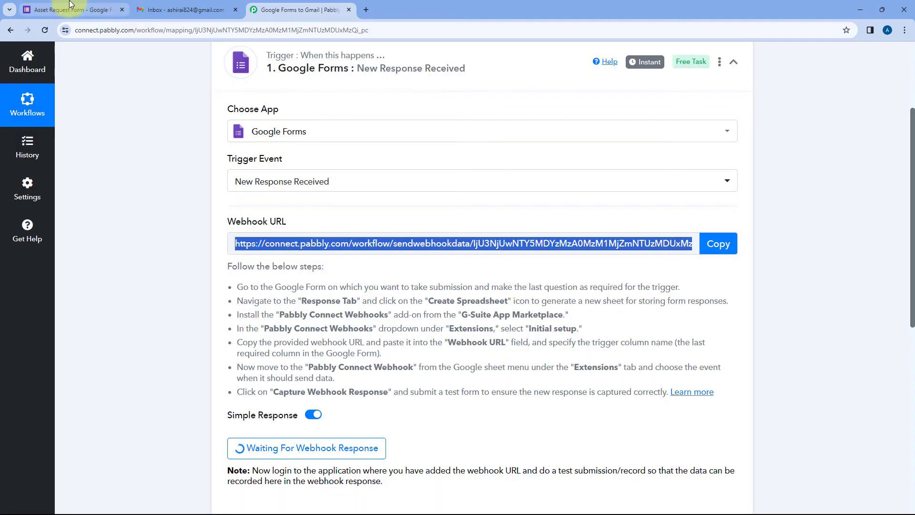
{"action": "left_click", "coordinate": [70, 7]}
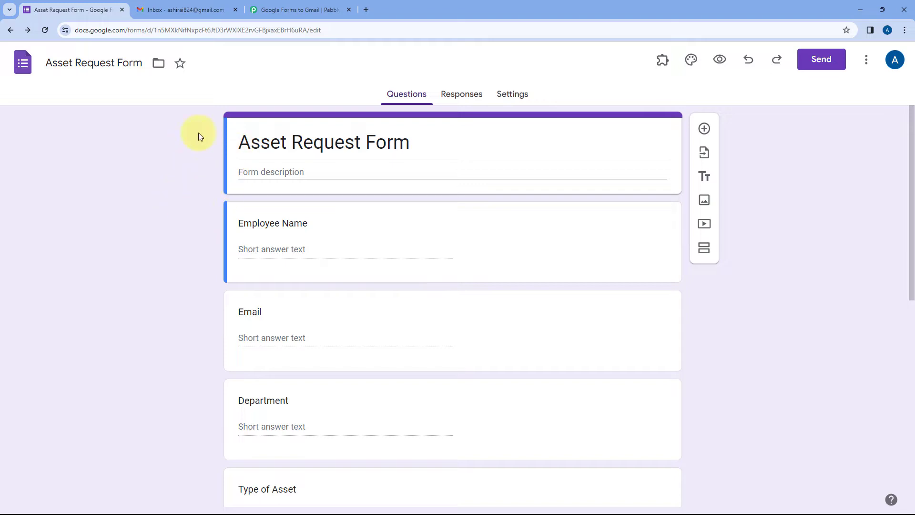
{"action": "left_click", "coordinate": [296, 9]}
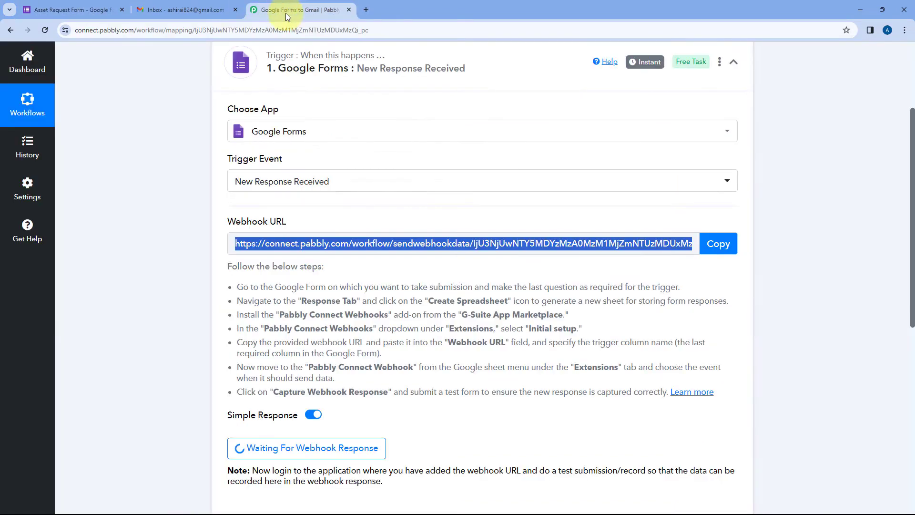
Turn on Required for the Priority question in the Asset Request Form
{"action": "left_click", "coordinate": [96, 7]}
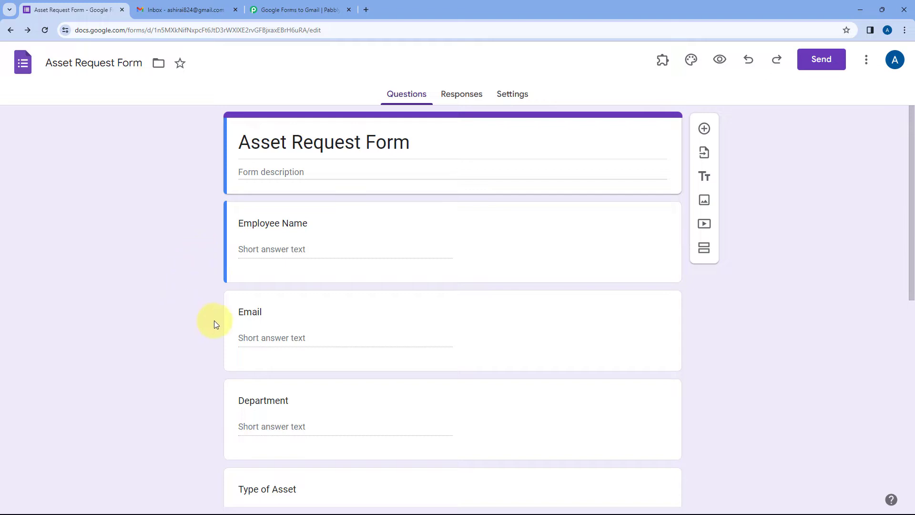
{"action": "left_click", "coordinate": [300, 10]}
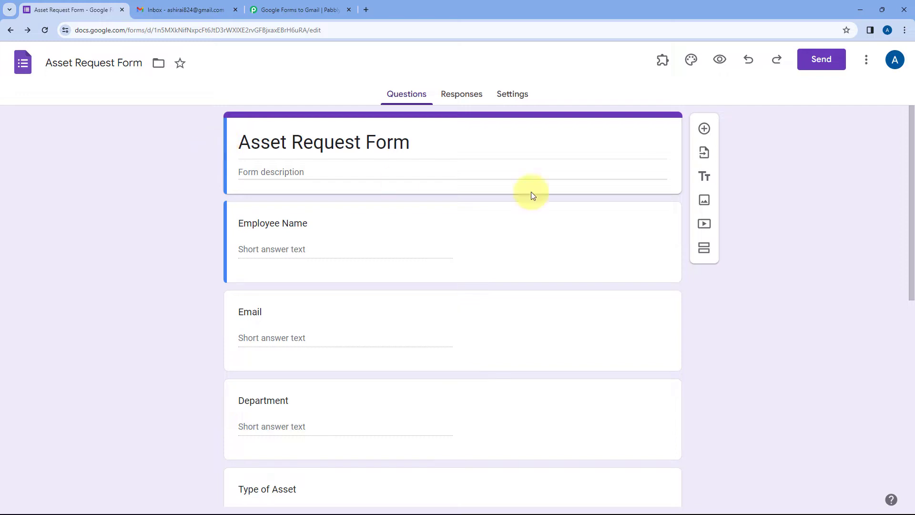
{"action": "scroll", "coordinate": [750, 204], "scroll_direction": "down", "scroll_amount": 9}
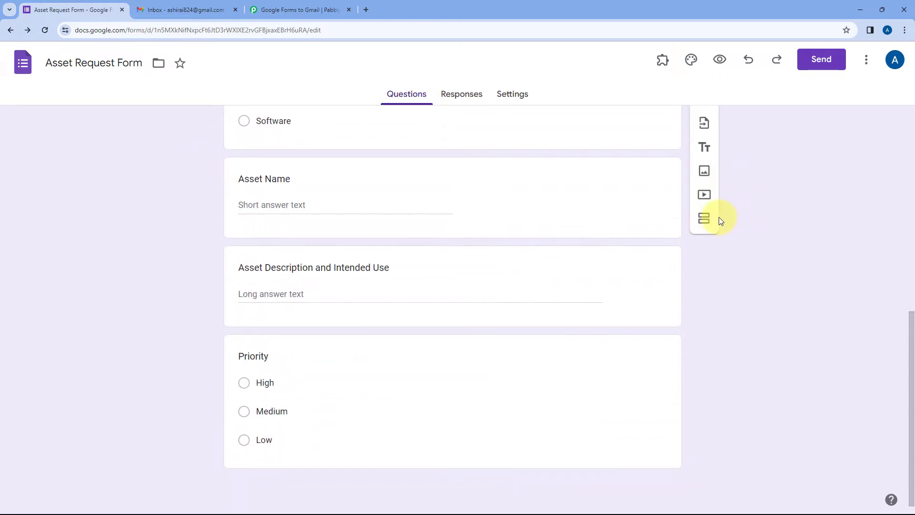
{"action": "left_click", "coordinate": [514, 347]}
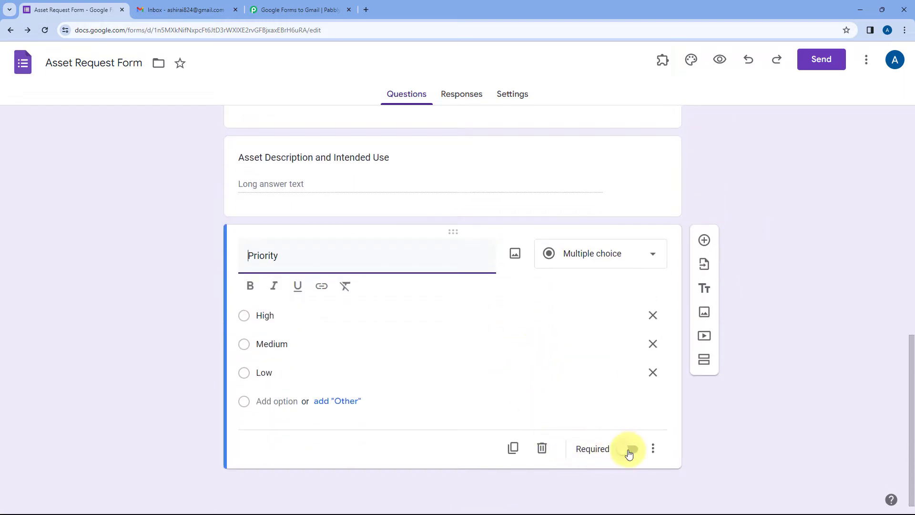
{"action": "left_click", "coordinate": [629, 453]}
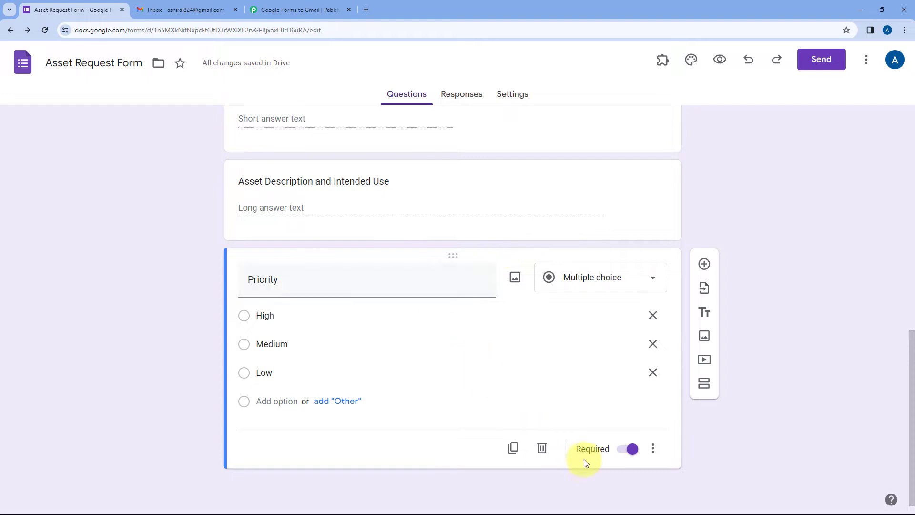
{"action": "left_click", "coordinate": [633, 450]}
{"action": "scroll", "coordinate": [707, 224], "scroll_direction": "up", "scroll_amount": 10}
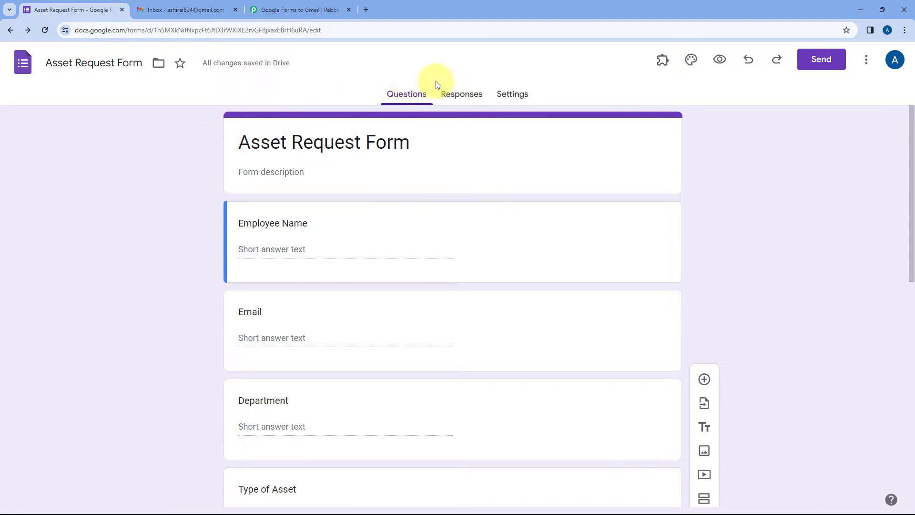
Link the form's responses to a new 'Asset Request Form (Responses)' spreadsheet
{"action": "left_click", "coordinate": [463, 98]}
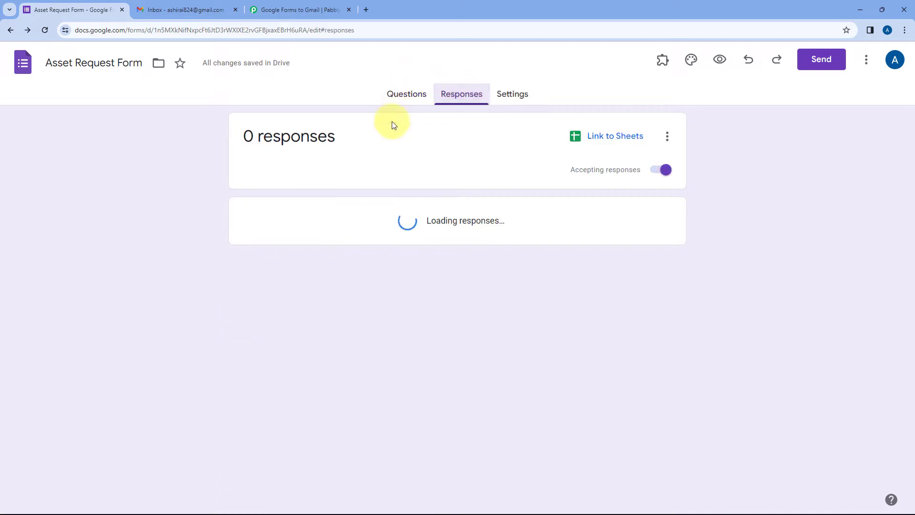
{"action": "left_click", "coordinate": [609, 138]}
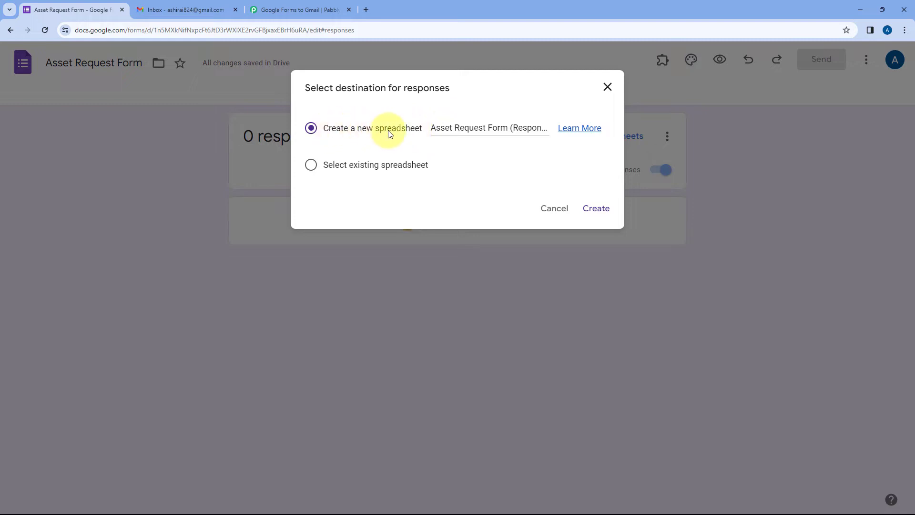
{"action": "left_click", "coordinate": [602, 206]}
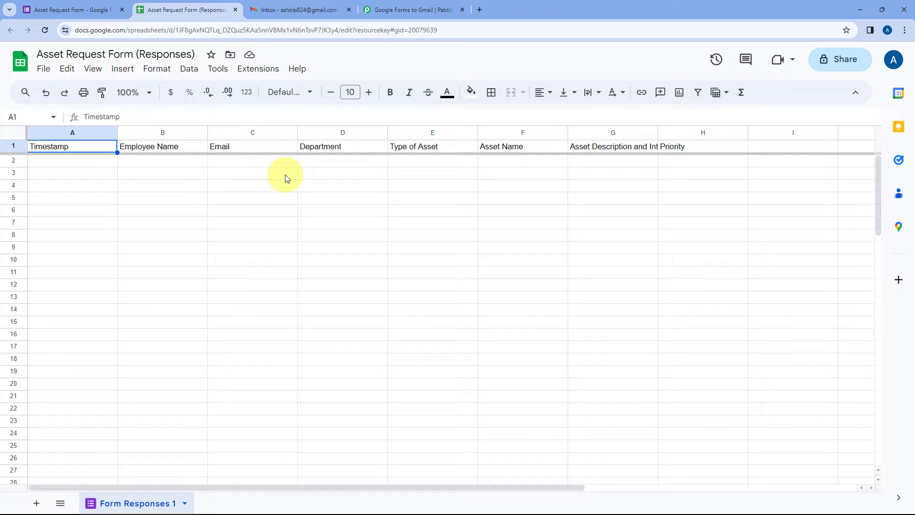
Move between the form, the enlarged responses sheet and the Pabbly webhook setup steps
{"action": "left_click", "coordinate": [61, 9]}
{"action": "left_click", "coordinate": [406, 94]}
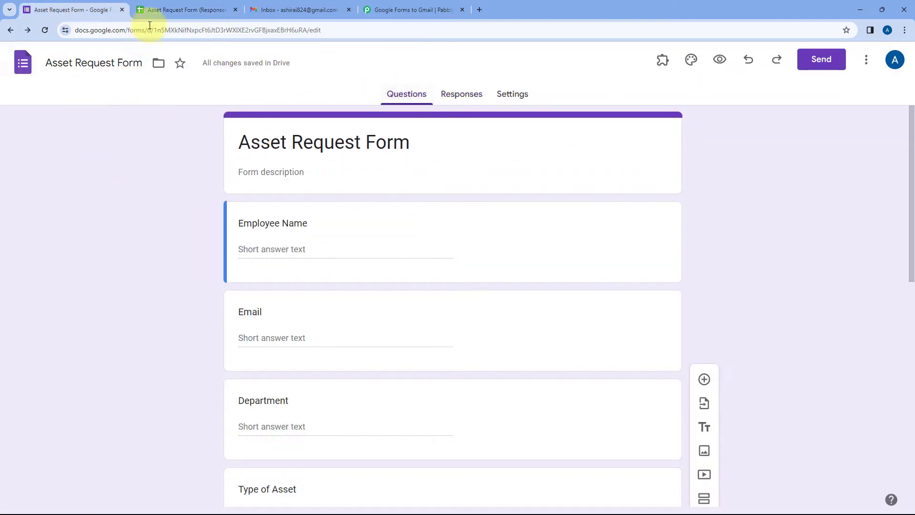
{"action": "left_click", "coordinate": [174, 10]}
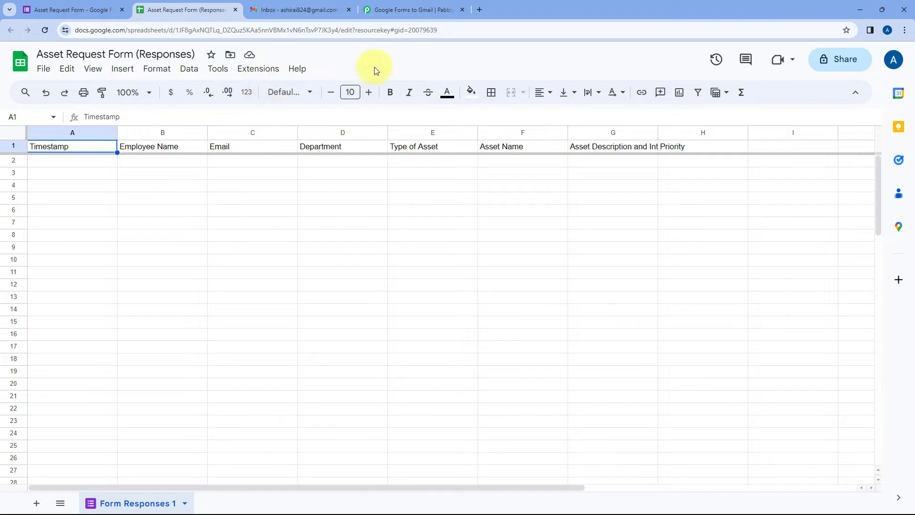
{"action": "key", "text": "ctrl+plus"}
{"action": "key", "text": "ctrl+plus"}
{"action": "key", "text": "ctrl+plus"}
{"action": "left_click", "coordinate": [438, 9]}
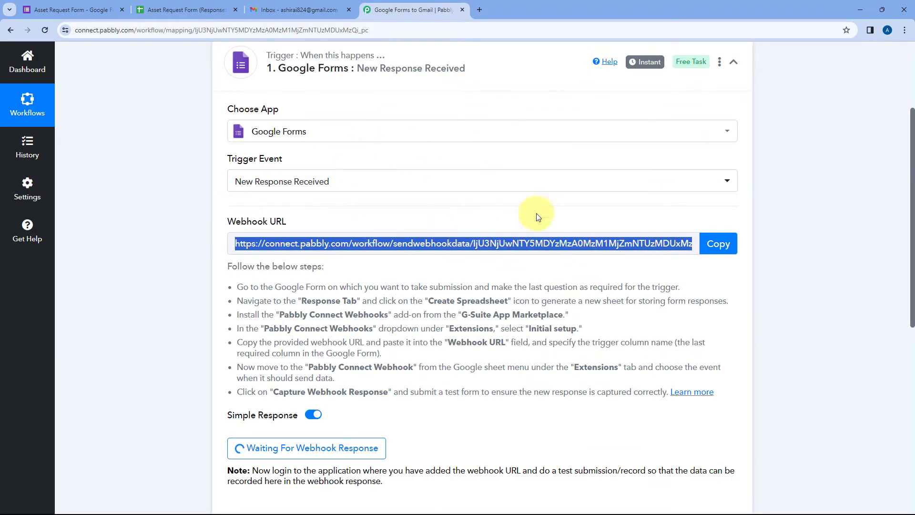
{"action": "left_click", "coordinate": [219, 18]}
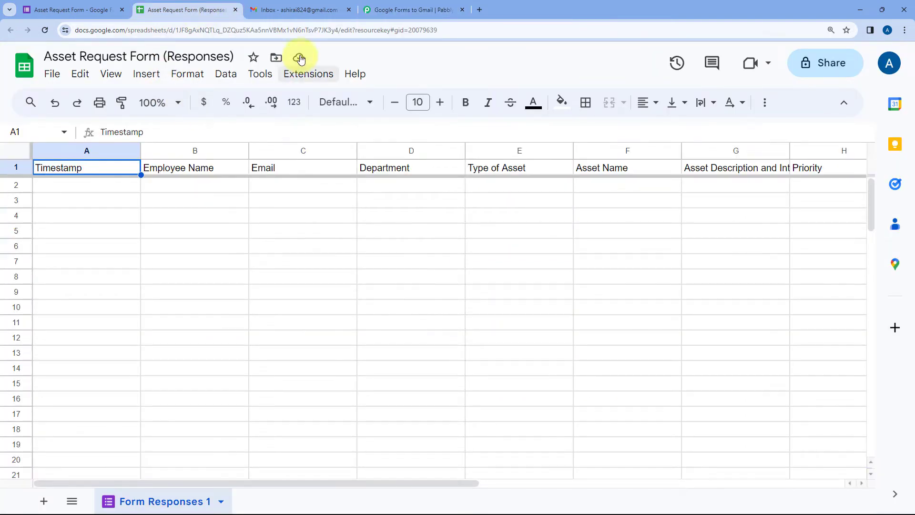
Confirm the Pabbly Connect Webhooks add-on is installed, then reload the responses spreadsheet
{"action": "left_click", "coordinate": [305, 81]}
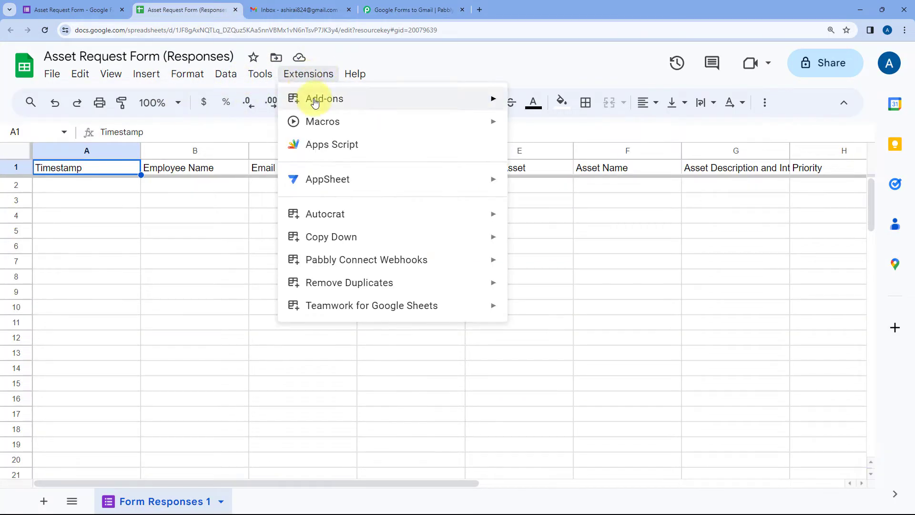
{"action": "mouse_move", "coordinate": [492, 99]}
{"action": "left_click", "coordinate": [564, 109]}
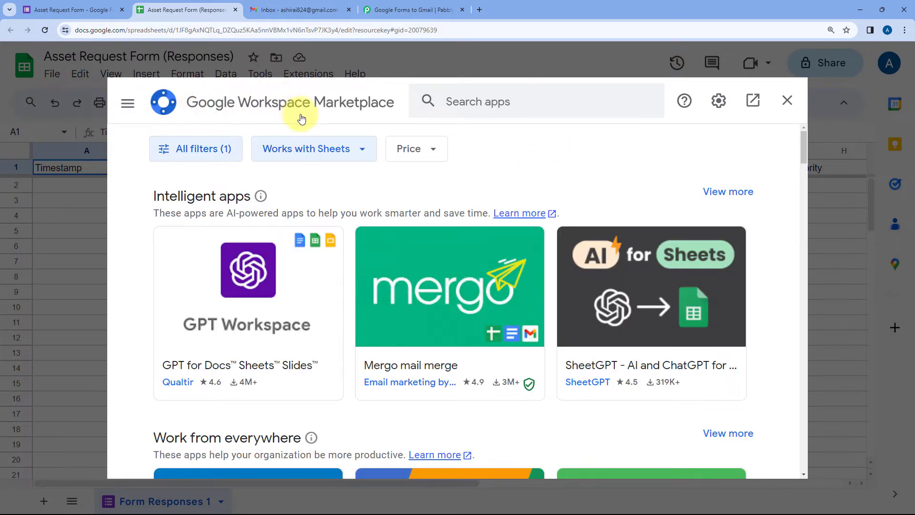
{"action": "left_click", "coordinate": [465, 102]}
{"action": "type", "text": "Pabbl"}
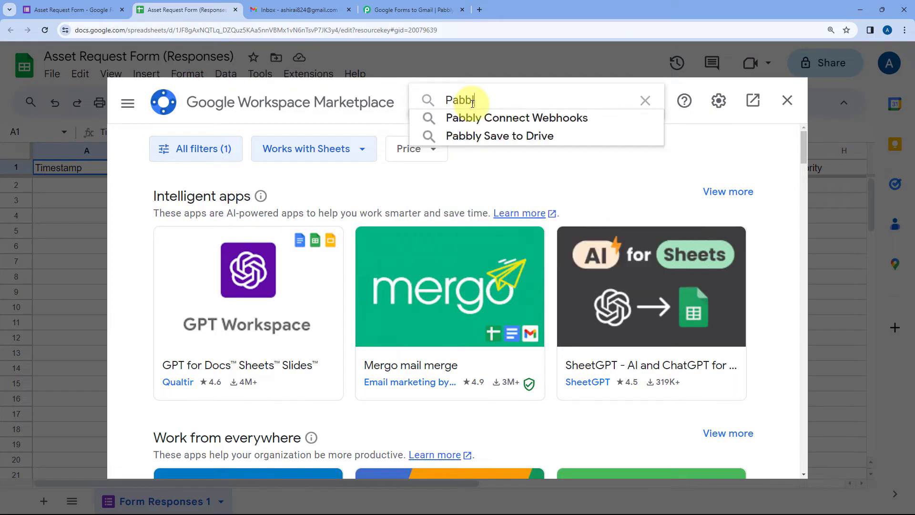
{"action": "type", "text": "y"}
{"action": "key", "text": "Down"}
{"action": "key", "text": "Return"}
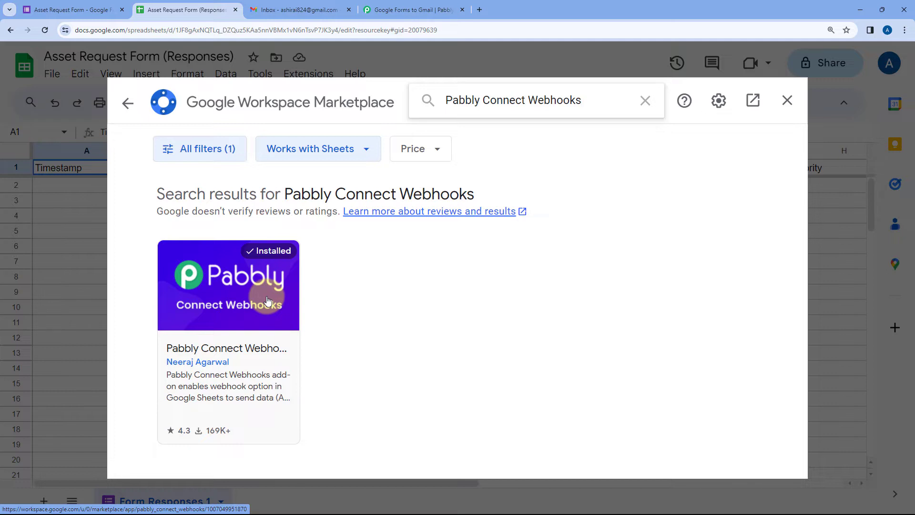
{"action": "left_click", "coordinate": [788, 102]}
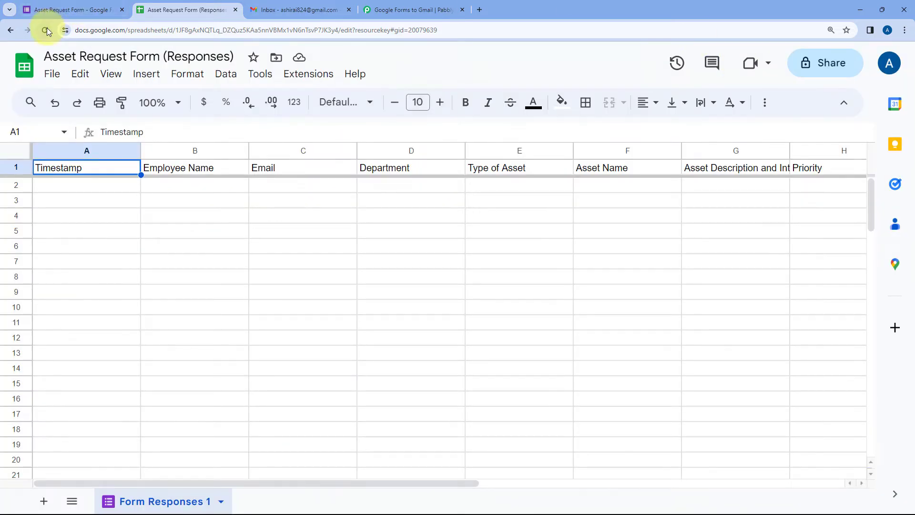
{"action": "left_click", "coordinate": [46, 31]}
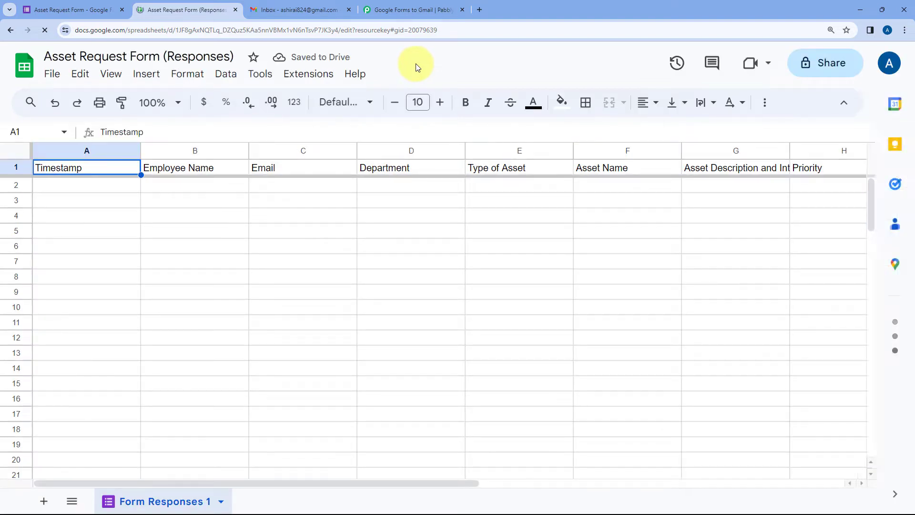
Open the Pabbly Connect Webhooks initial setup for the Form Responses 1 sheet
{"action": "left_click", "coordinate": [317, 76]}
{"action": "mouse_move", "coordinate": [317, 261]}
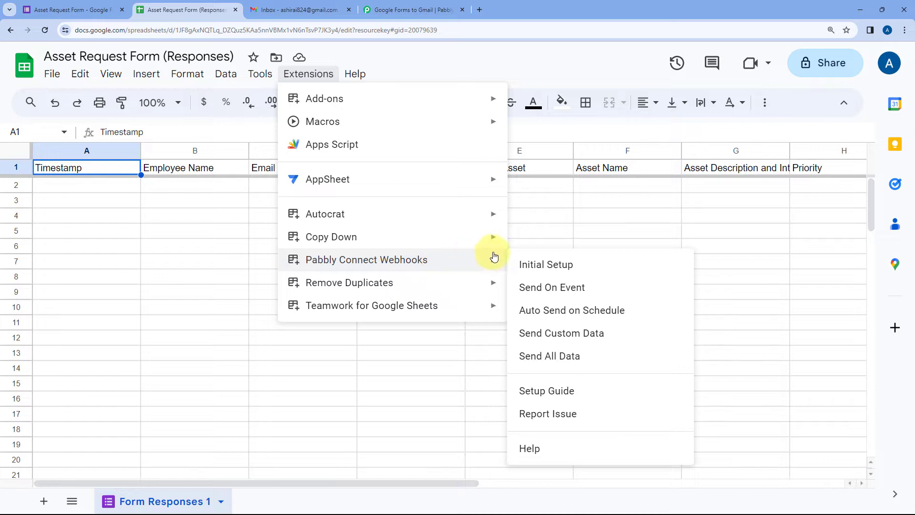
{"action": "left_click", "coordinate": [586, 265]}
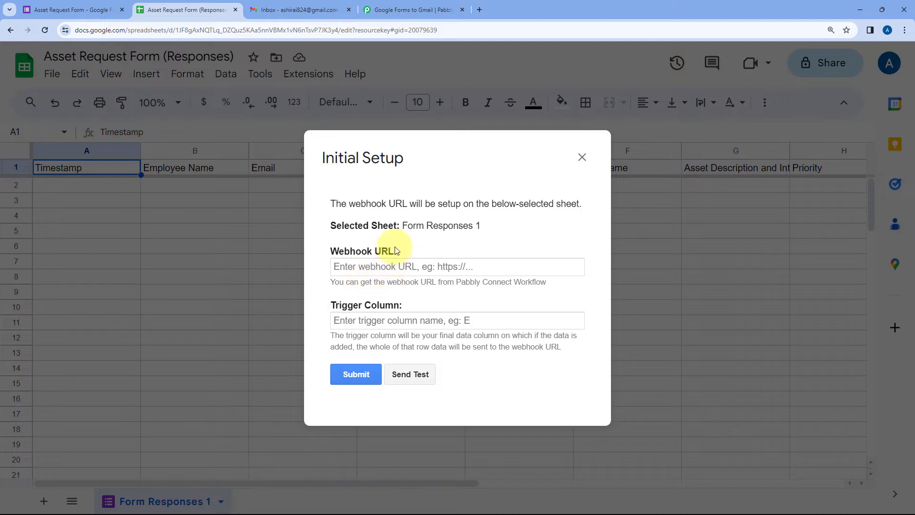
{"action": "double_click", "coordinate": [412, 225]}
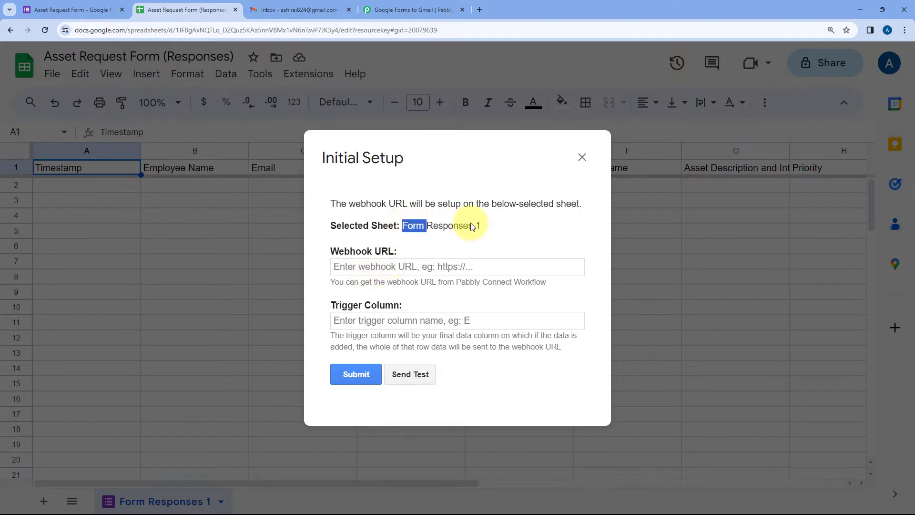
{"action": "left_click", "coordinate": [493, 237]}
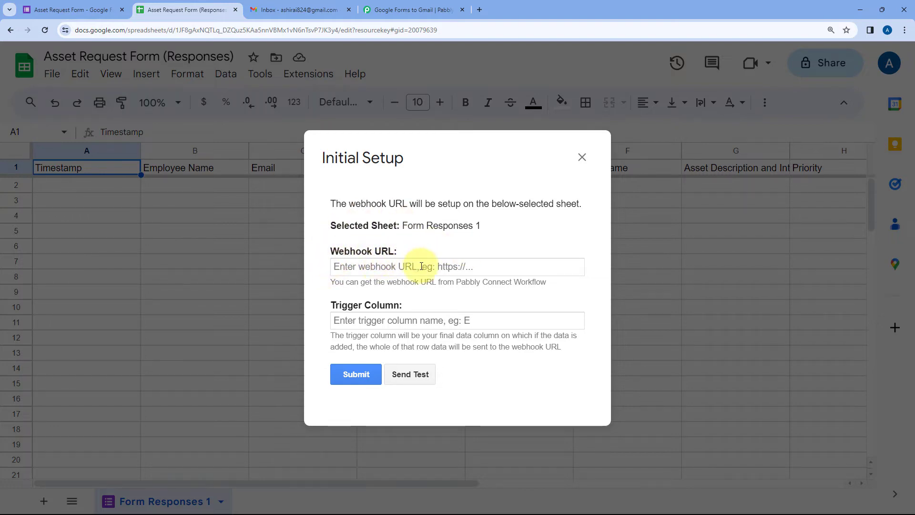
Copy the Pabbly workflow's webhook URL and paste it into the setup's Webhook URL field
{"action": "left_click", "coordinate": [383, 11]}
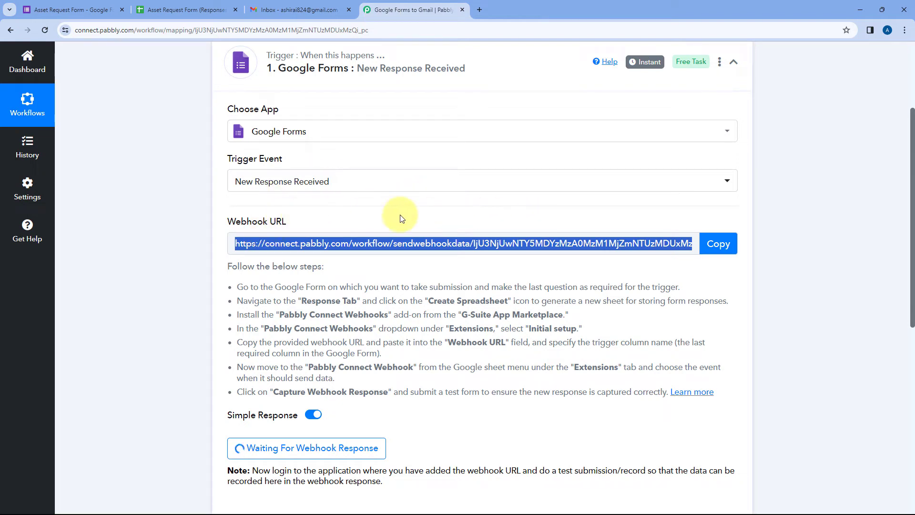
{"action": "left_click", "coordinate": [719, 244]}
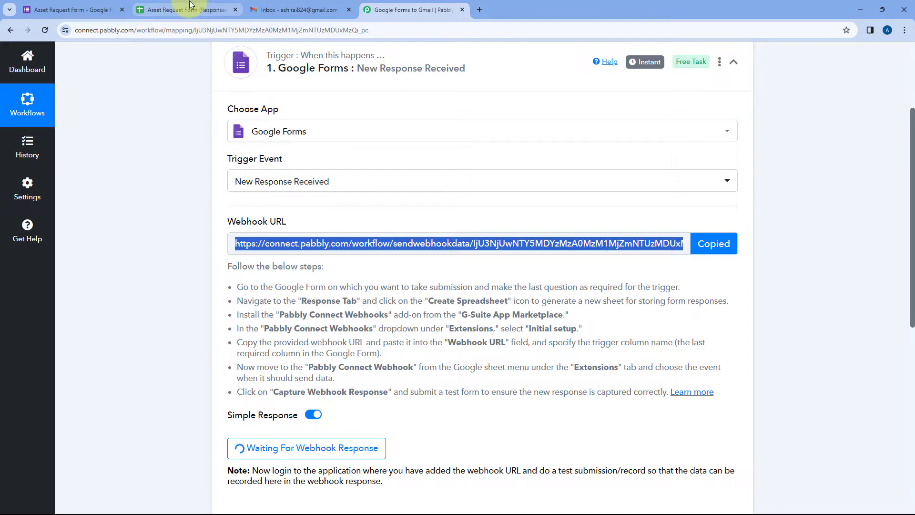
{"action": "left_click", "coordinate": [190, 5]}
{"action": "left_click", "coordinate": [359, 267]}
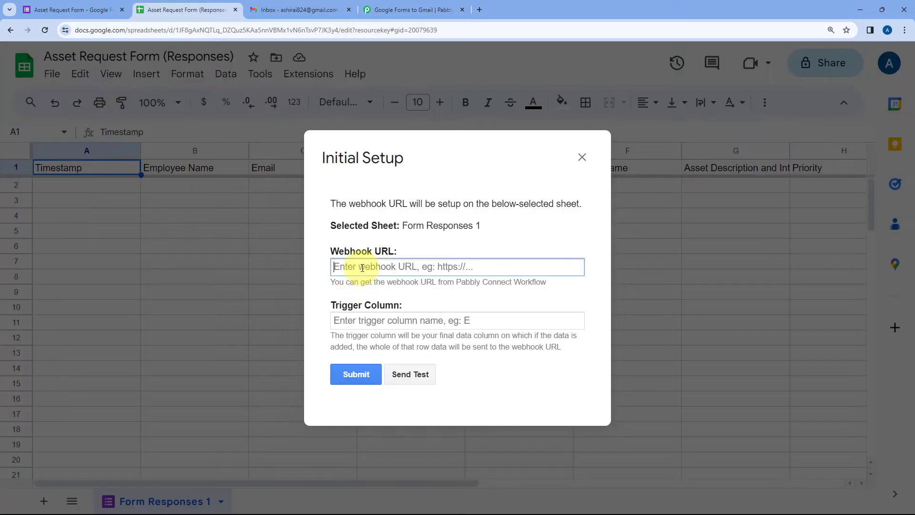
{"action": "right_click", "coordinate": [363, 267]}
{"action": "left_click", "coordinate": [388, 357]}
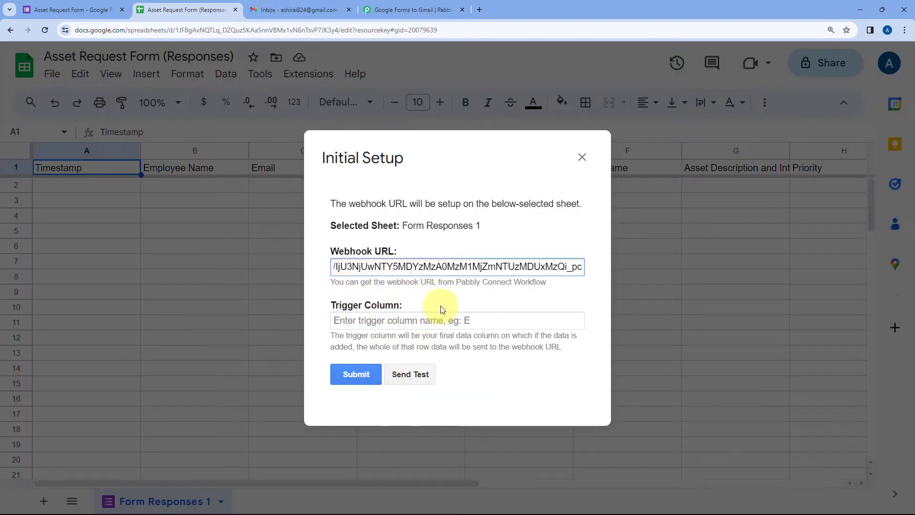
Enter H as the trigger column, submit, and close the setup after 'Setup configured successfully'
{"action": "left_click_drag", "start_coordinate": [450, 156], "coordinate": [437, 227]}
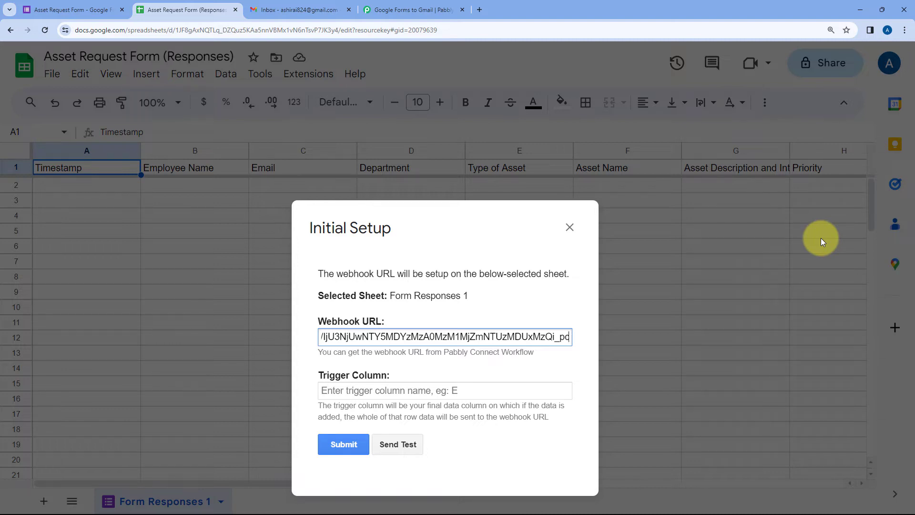
{"action": "left_click_drag", "start_coordinate": [446, 232], "coordinate": [446, 147]}
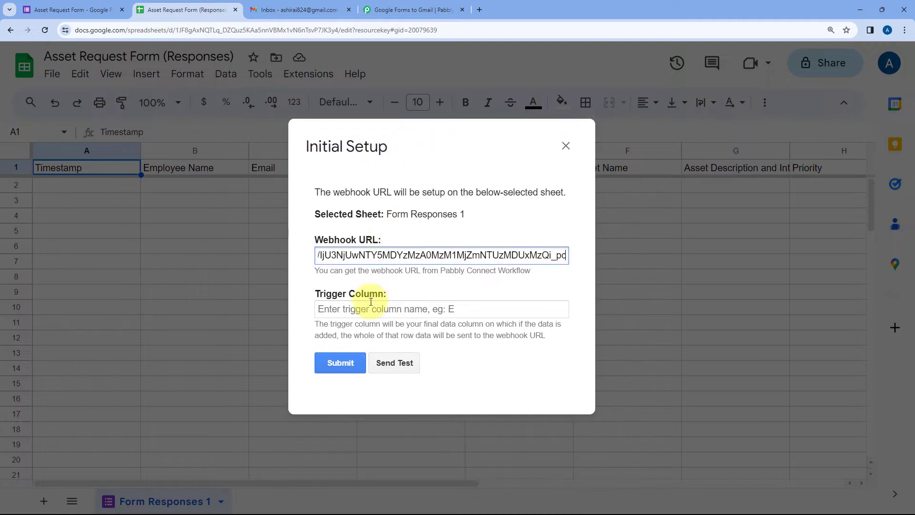
{"action": "left_click", "coordinate": [367, 307]}
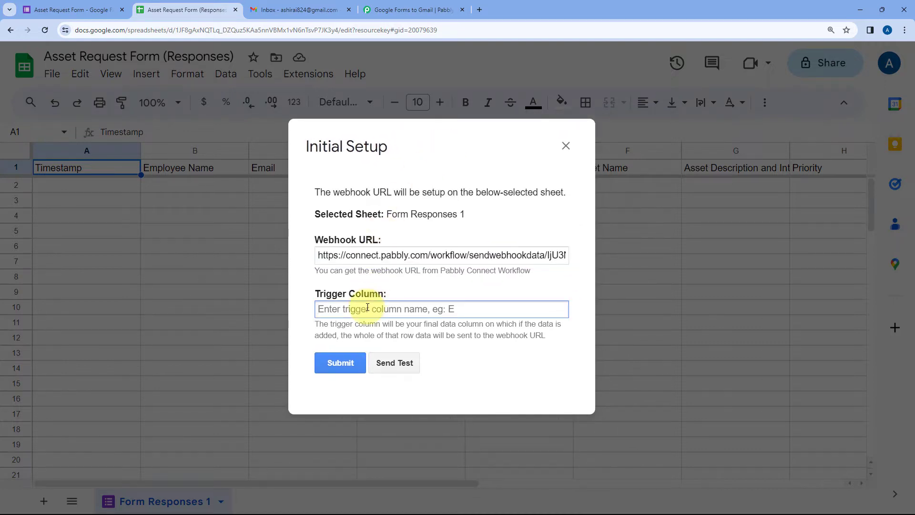
{"action": "type", "text": "H"}
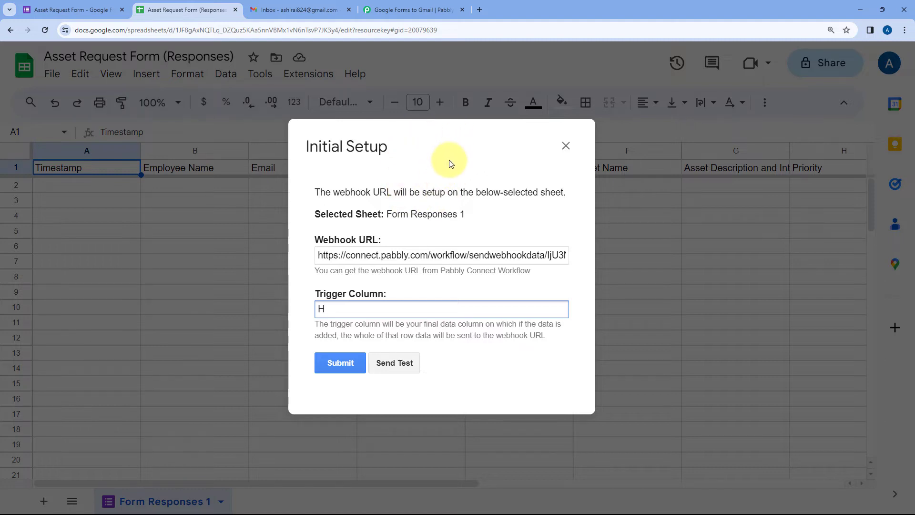
{"action": "left_click", "coordinate": [53, 10]}
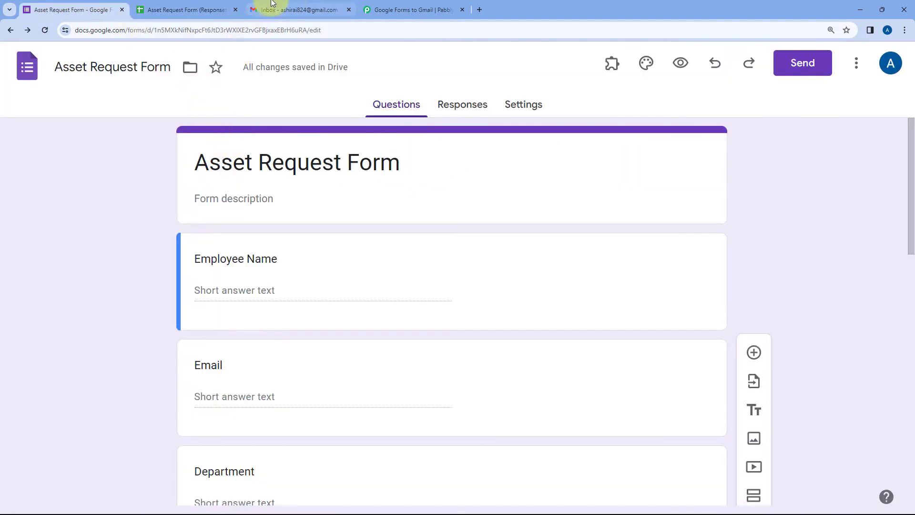
{"action": "left_click", "coordinate": [193, 11]}
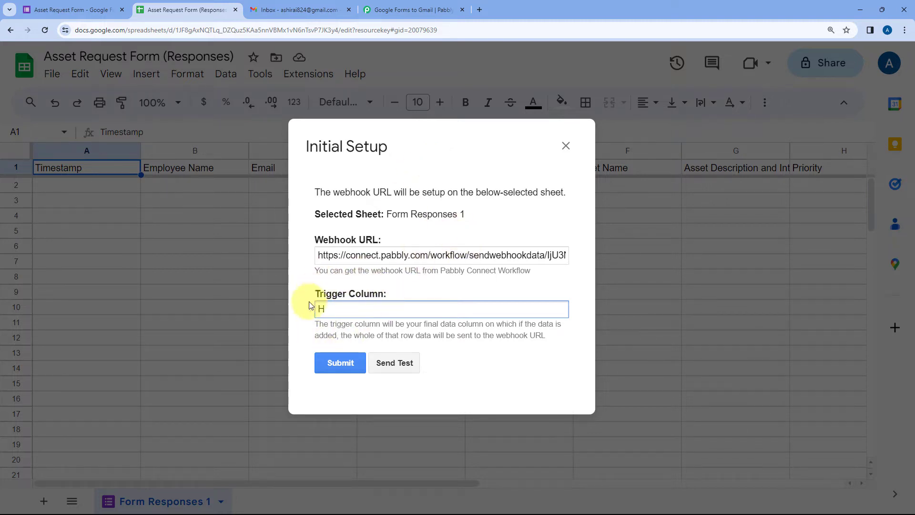
{"action": "left_click", "coordinate": [341, 363]}
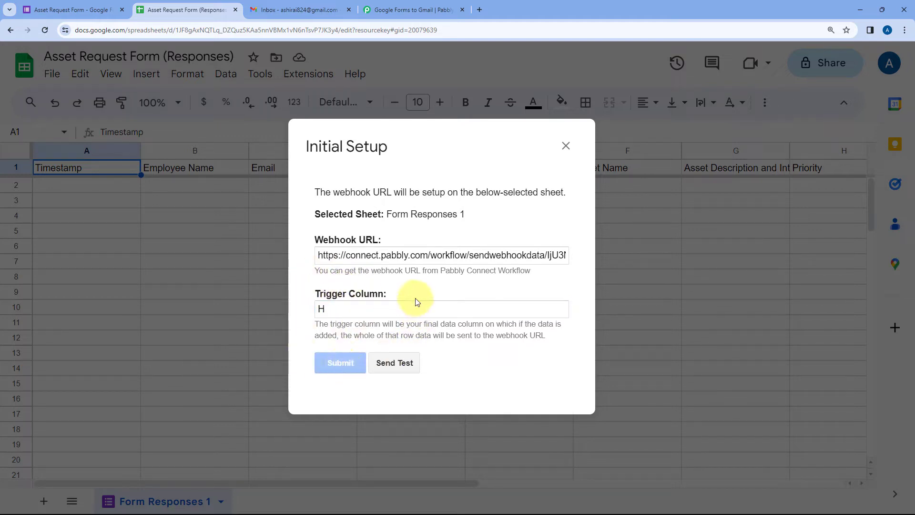
{"action": "scroll", "coordinate": [415, 298], "scroll_direction": "down", "scroll_amount": 1}
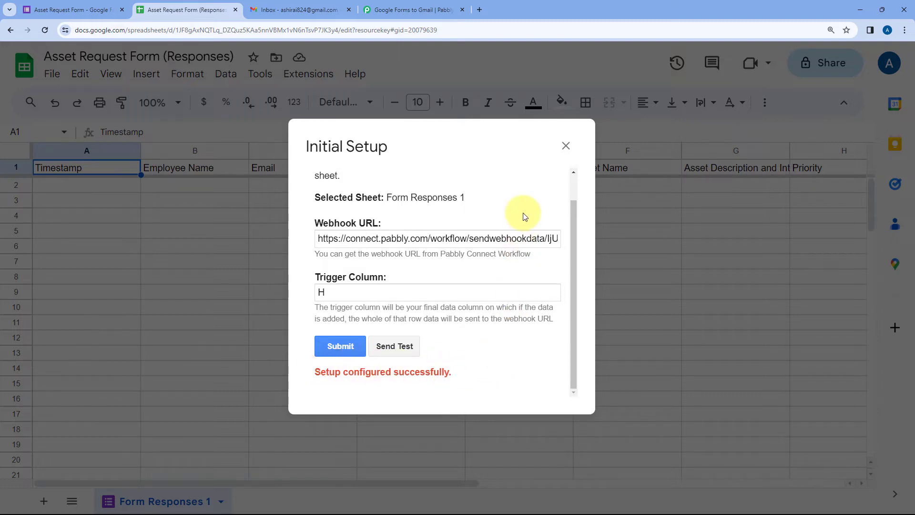
{"action": "left_click", "coordinate": [567, 148]}
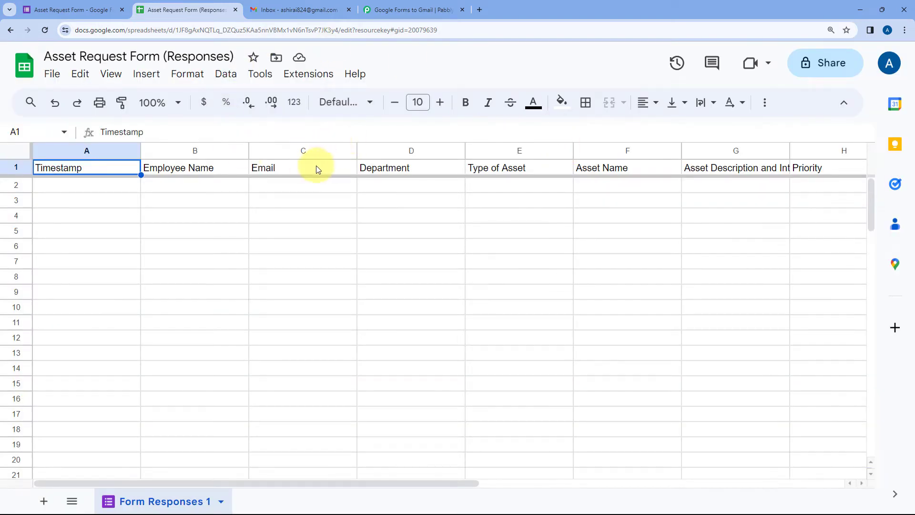
Choose Send On Event so each new response row is sent to the webhook
{"action": "left_click", "coordinate": [73, 9]}
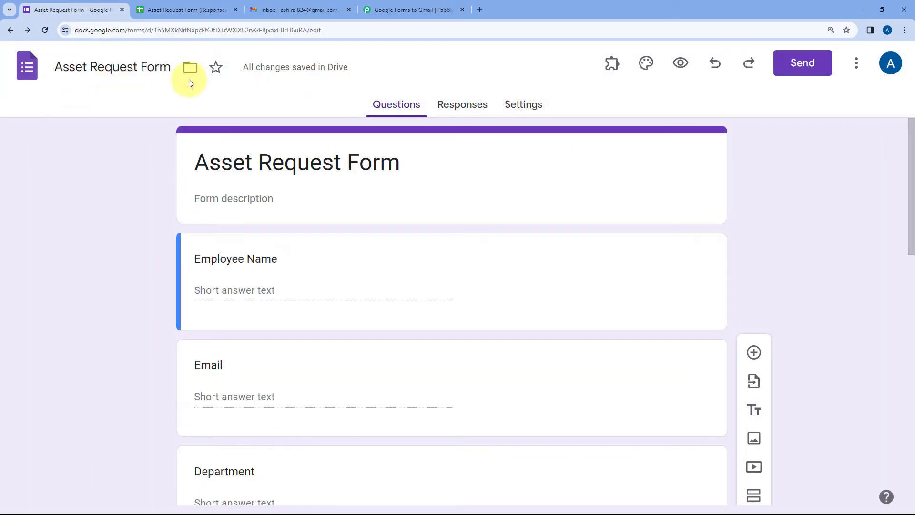
{"action": "left_click", "coordinate": [186, 10]}
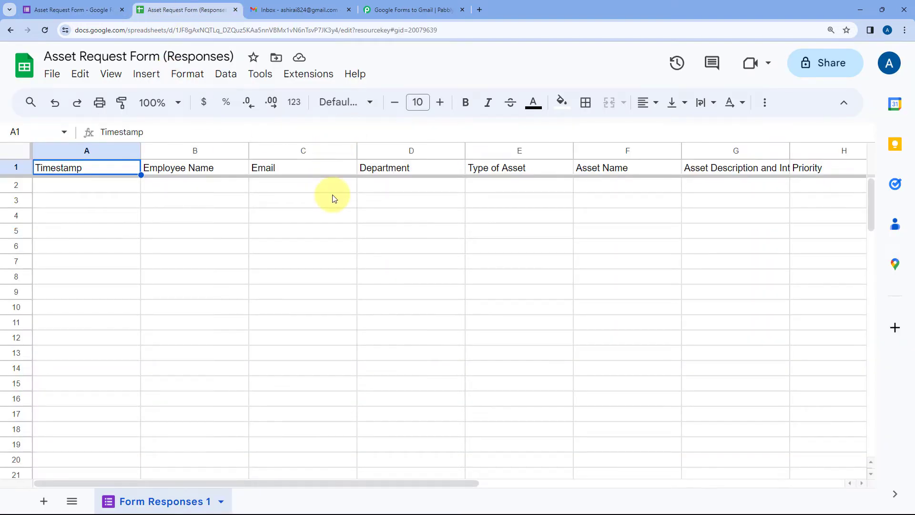
{"action": "left_click", "coordinate": [301, 74]}
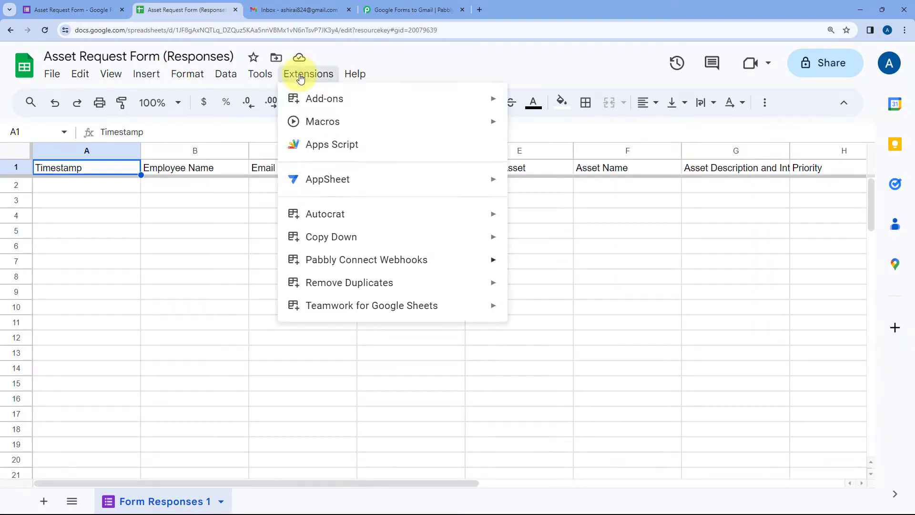
{"action": "mouse_move", "coordinate": [415, 259]}
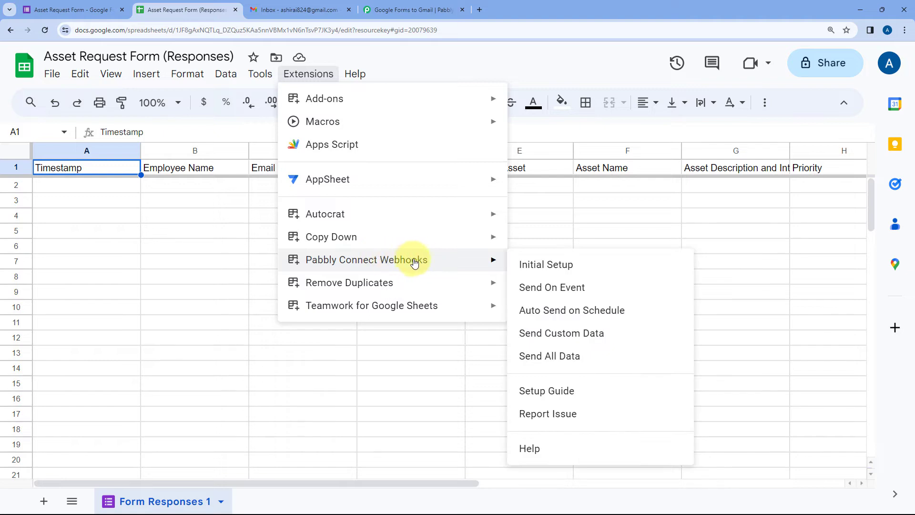
{"action": "left_click", "coordinate": [520, 289]}
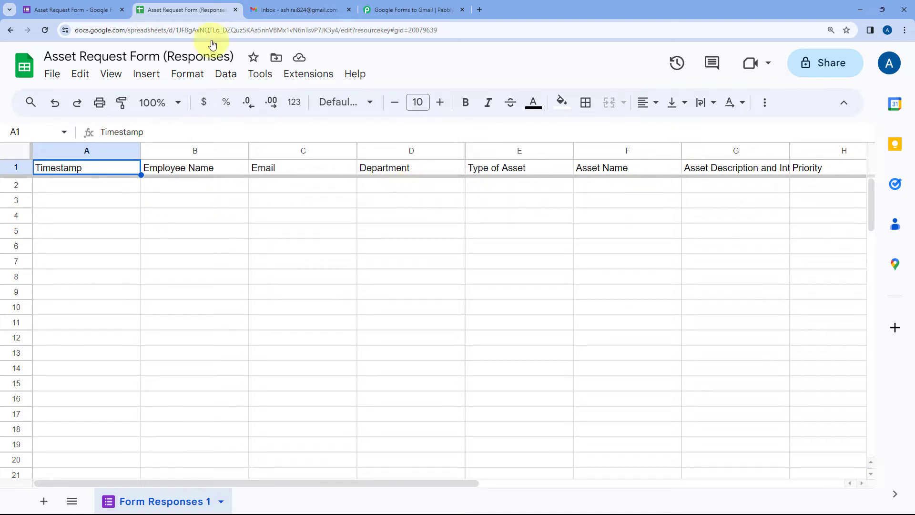
Look over the Asset Request Form editor, then go back to the Pabbly Connect workflow
{"action": "left_click", "coordinate": [76, 9]}
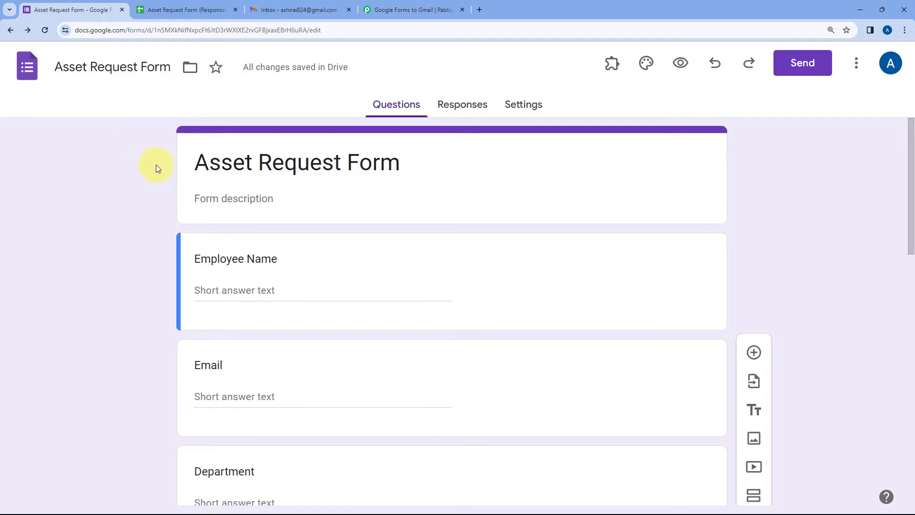
{"action": "scroll", "coordinate": [151, 162], "scroll_direction": "down", "scroll_amount": 3}
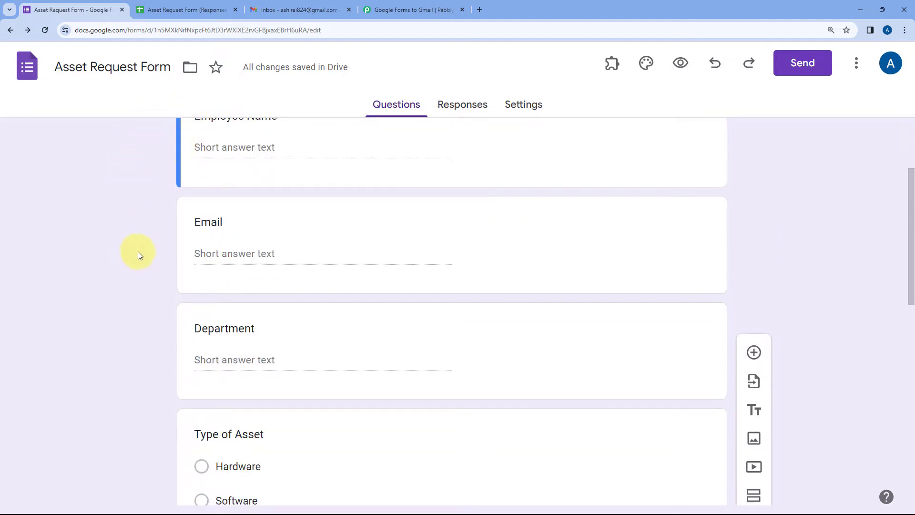
{"action": "scroll", "coordinate": [148, 210], "scroll_direction": "up", "scroll_amount": 3}
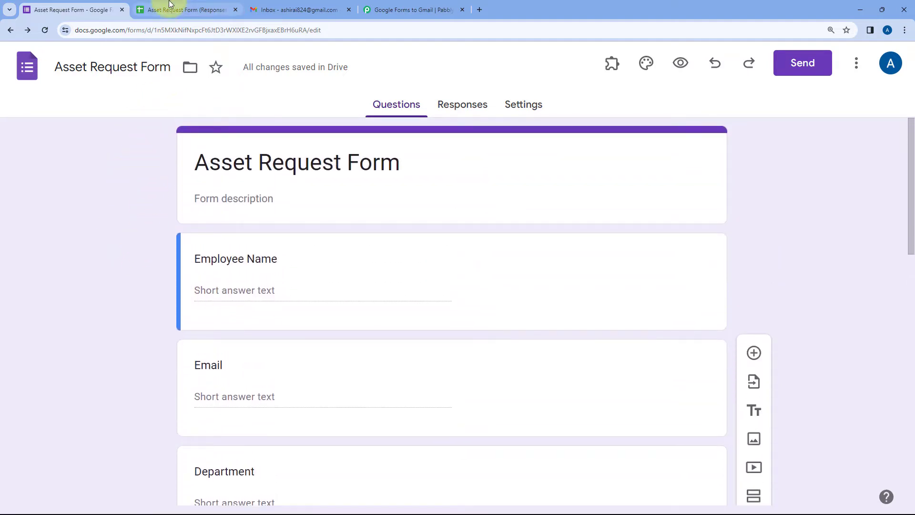
{"action": "left_click", "coordinate": [173, 8]}
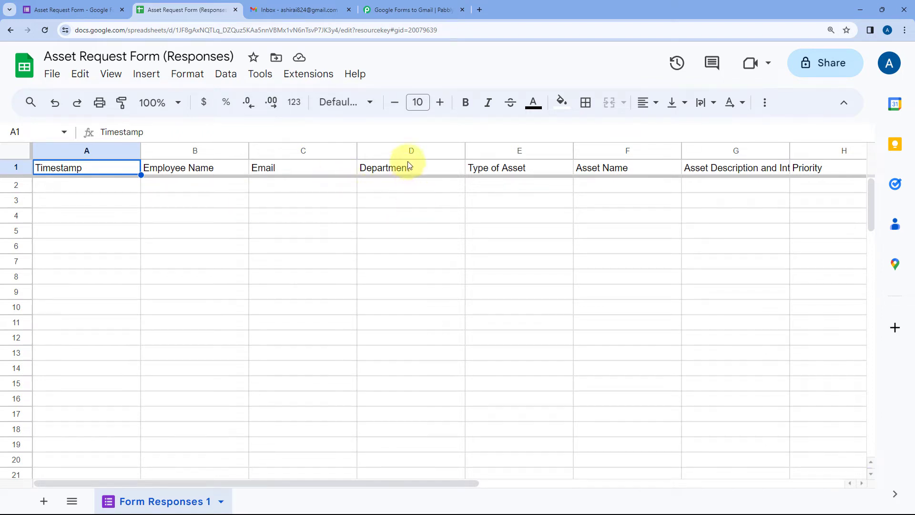
{"action": "left_click", "coordinate": [418, 5]}
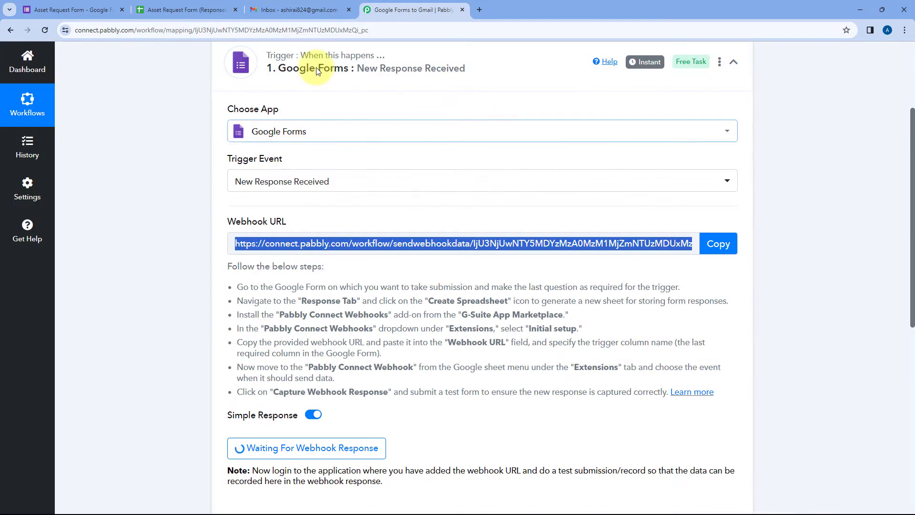
Confirm the Pabbly trigger shows 'Waiting For Webhook Response', then return to the Asset Request Form editor
{"action": "left_click", "coordinate": [107, 9]}
{"action": "left_click", "coordinate": [386, 5]}
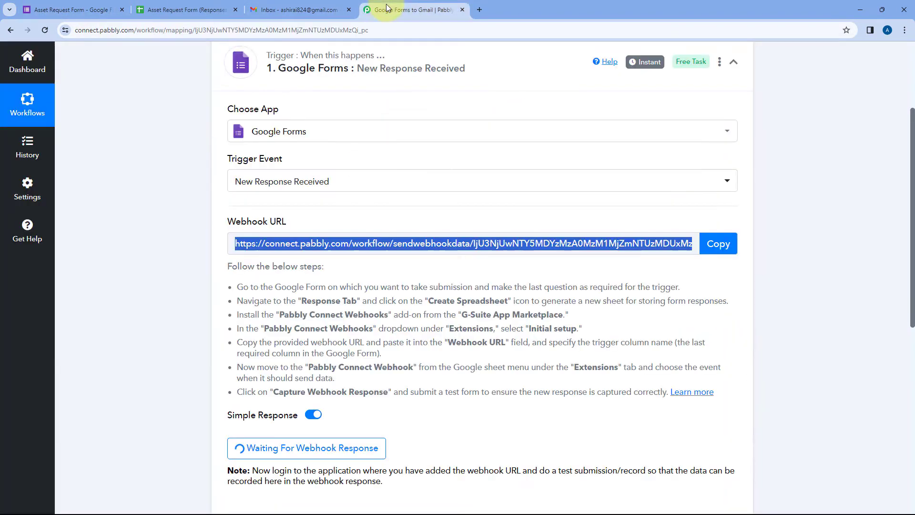
{"action": "scroll", "coordinate": [172, 221], "scroll_direction": "down", "scroll_amount": 2}
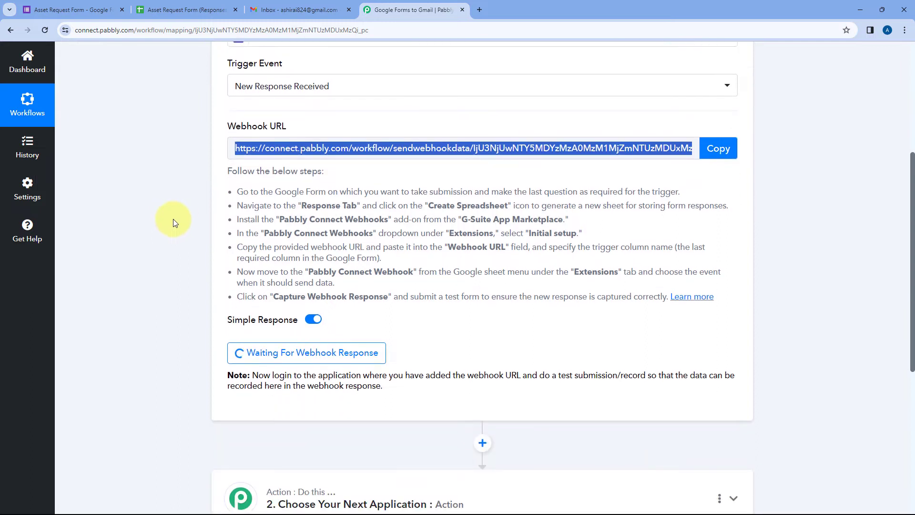
{"action": "scroll", "coordinate": [179, 216], "scroll_direction": "down", "scroll_amount": 2}
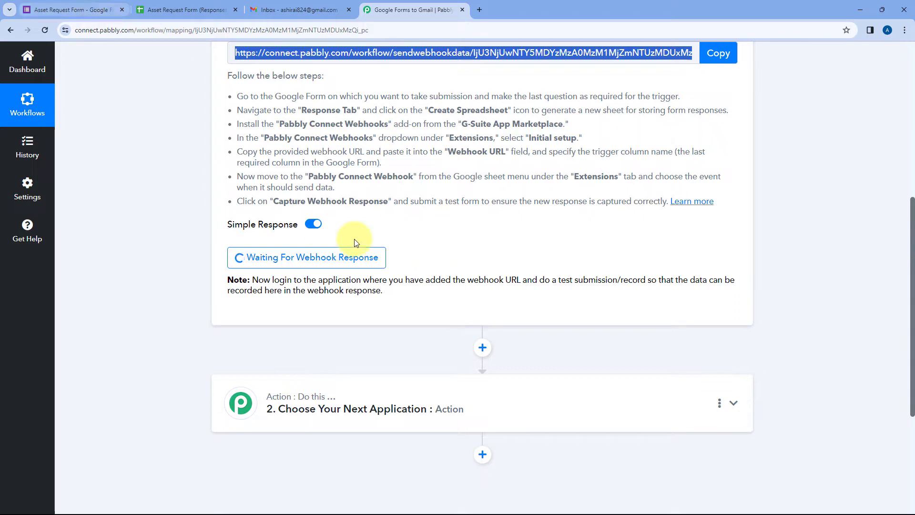
{"action": "left_click", "coordinate": [91, 9]}
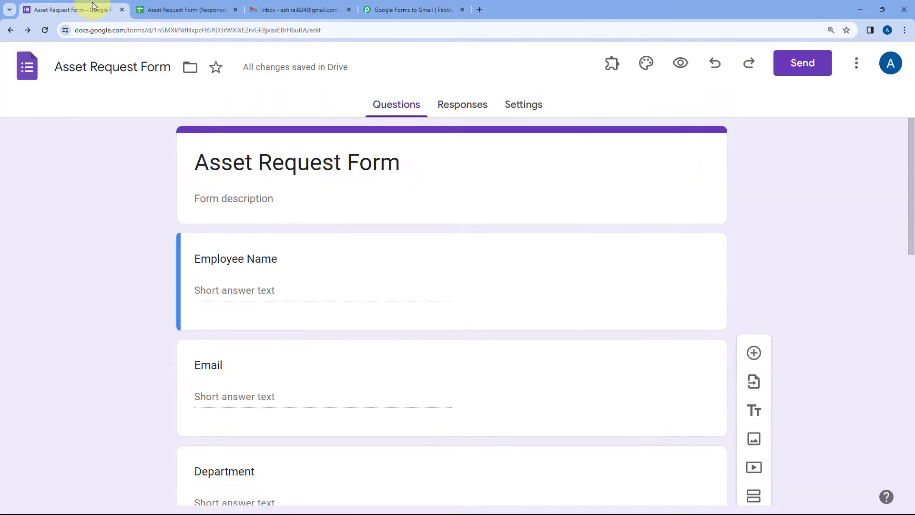
Preview the form and fill in the employee's name, email address, and department Marketing
{"action": "left_click", "coordinate": [679, 63]}
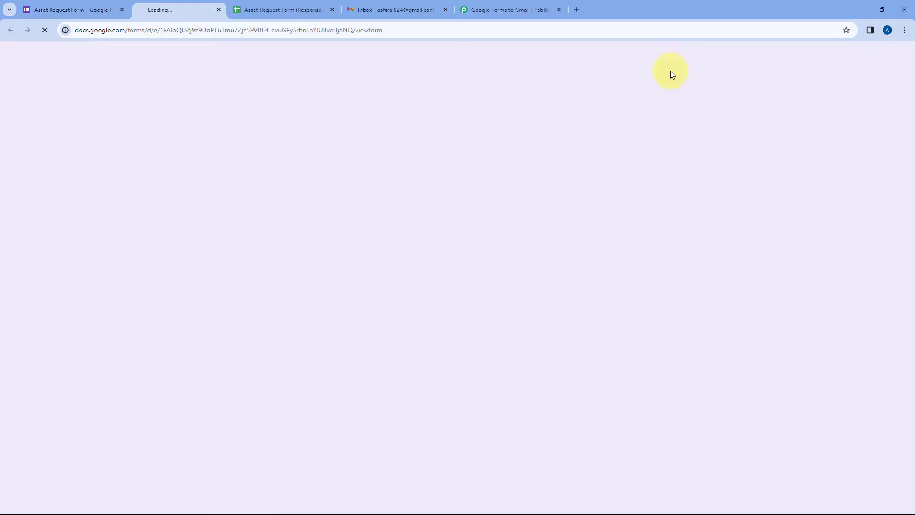
{"action": "scroll", "coordinate": [157, 170], "scroll_direction": "down", "scroll_amount": 3}
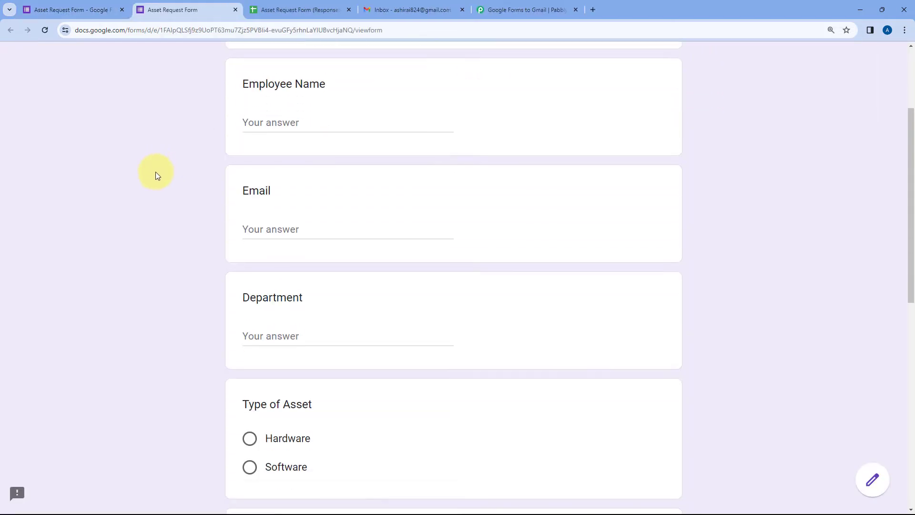
{"action": "left_click", "coordinate": [290, 120]}
{"action": "type", "text": "Demo User"}
{"action": "key", "text": "Tab"}
{"action": "key", "text": "Tab"}
{"action": "scroll", "coordinate": [201, 239], "scroll_direction": "down", "scroll_amount": 2}
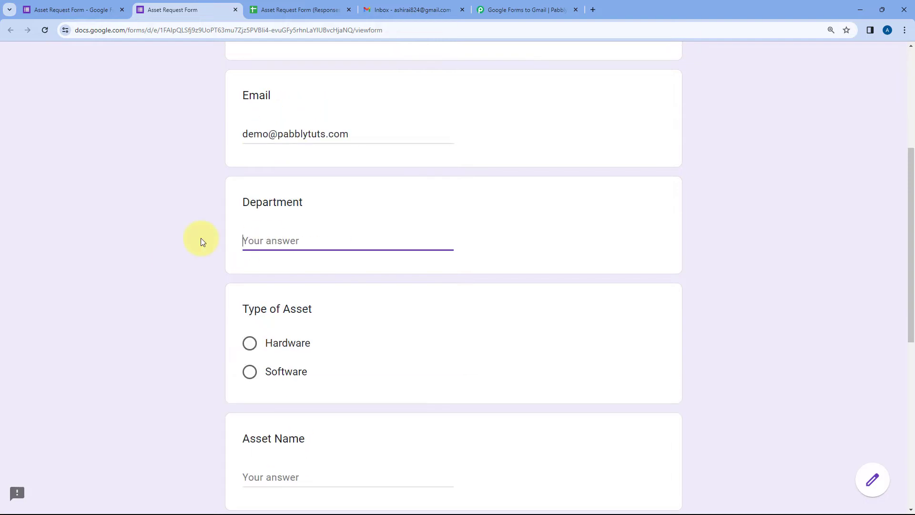
{"action": "type", "text": "Marketing"}
{"action": "scroll", "coordinate": [469, 98], "scroll_direction": "up", "scroll_amount": 5}
{"action": "scroll", "coordinate": [196, 216], "scroll_direction": "down", "scroll_amount": 10}
Choose asset type Hardware, asset name Keyboard, and description 'We are setting up this automation.'
{"action": "left_click", "coordinate": [250, 105]}
{"action": "left_click", "coordinate": [294, 266]}
{"action": "type", "text": "Keyboard"}
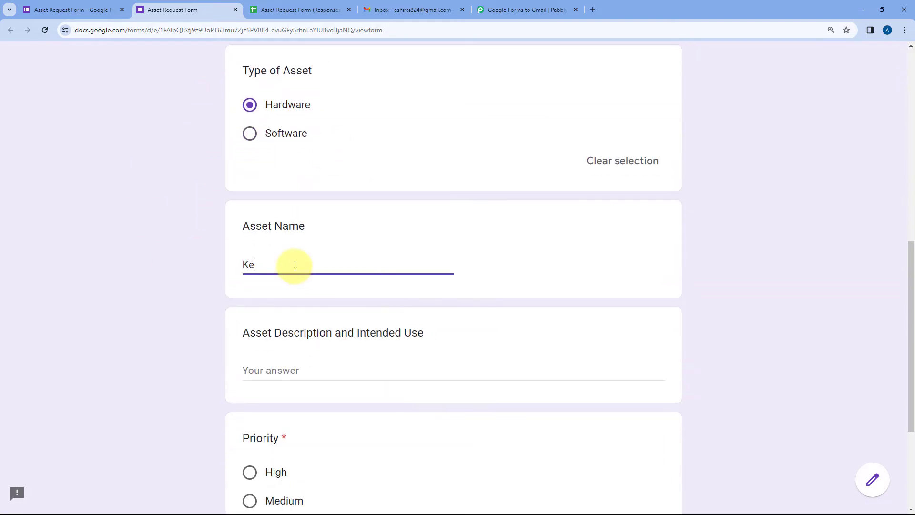
{"action": "scroll", "coordinate": [294, 266], "scroll_direction": "down", "scroll_amount": 2}
{"action": "left_click", "coordinate": [294, 268]}
{"action": "type", "text": "We are setting up this automation."}
Set the priority to High and submit the test response
{"action": "scroll", "coordinate": [205, 305], "scroll_direction": "down", "scroll_amount": 1}
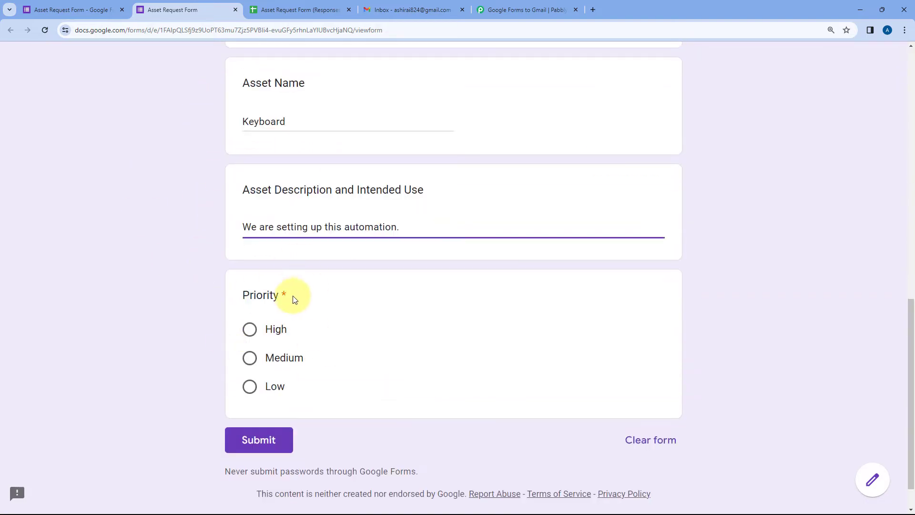
{"action": "left_click", "coordinate": [250, 328]}
{"action": "scroll", "coordinate": [211, 282], "scroll_direction": "up", "scroll_amount": 3}
{"action": "scroll", "coordinate": [175, 184], "scroll_direction": "up", "scroll_amount": 5}
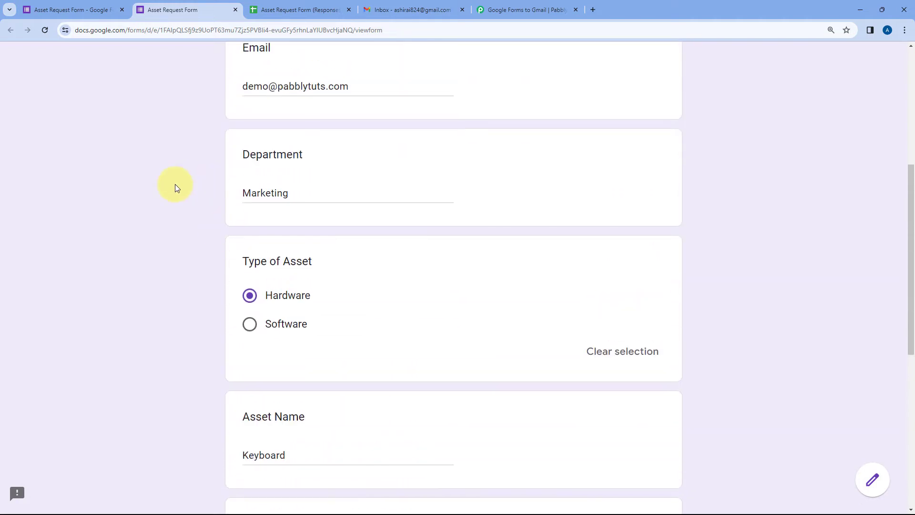
{"action": "scroll", "coordinate": [197, 145], "scroll_direction": "up", "scroll_amount": 1}
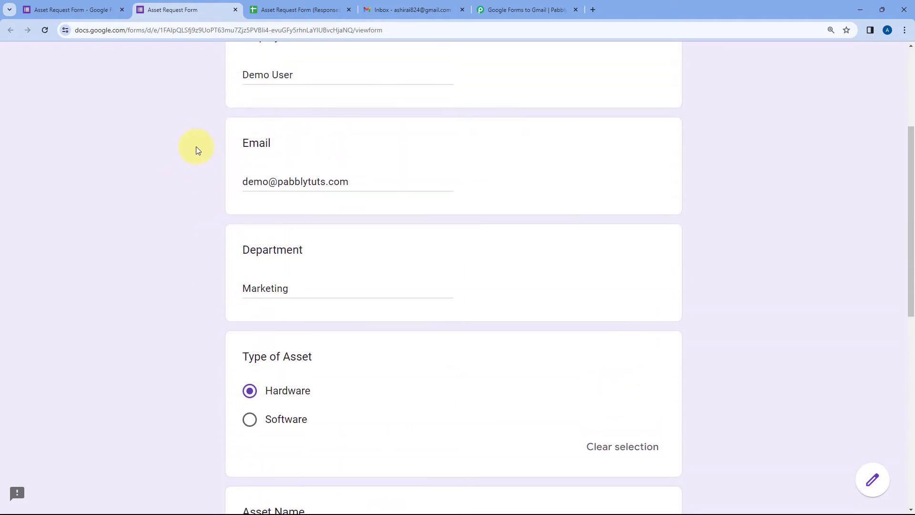
{"action": "scroll", "coordinate": [196, 147], "scroll_direction": "up", "scroll_amount": 1}
{"action": "scroll", "coordinate": [209, 196], "scroll_direction": "down", "scroll_amount": 10}
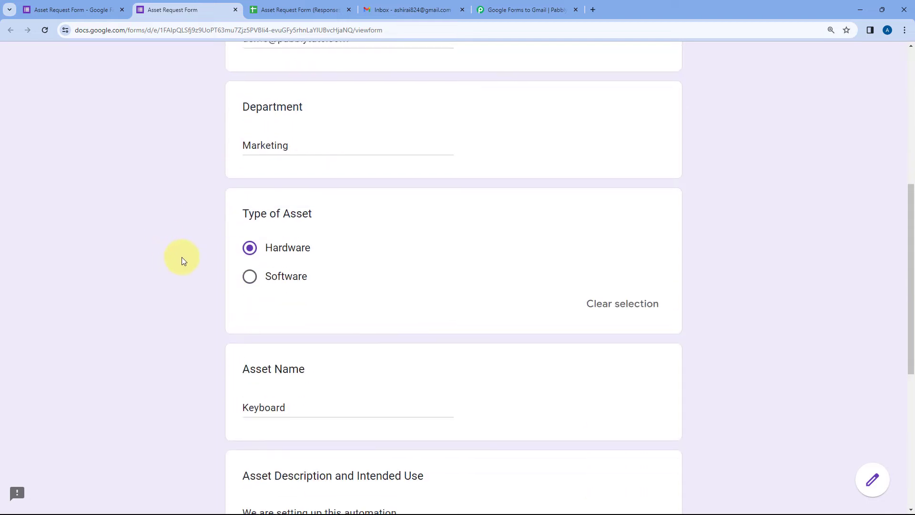
{"action": "left_click", "coordinate": [271, 398]}
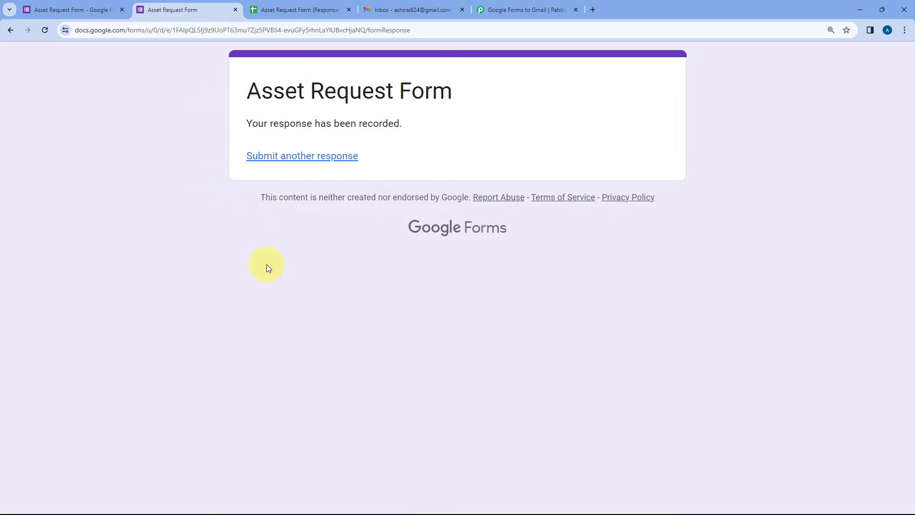
Check the new response in row 2 of the responses sheet, then return to the Pabbly workflow
{"action": "left_click", "coordinate": [295, 7]}
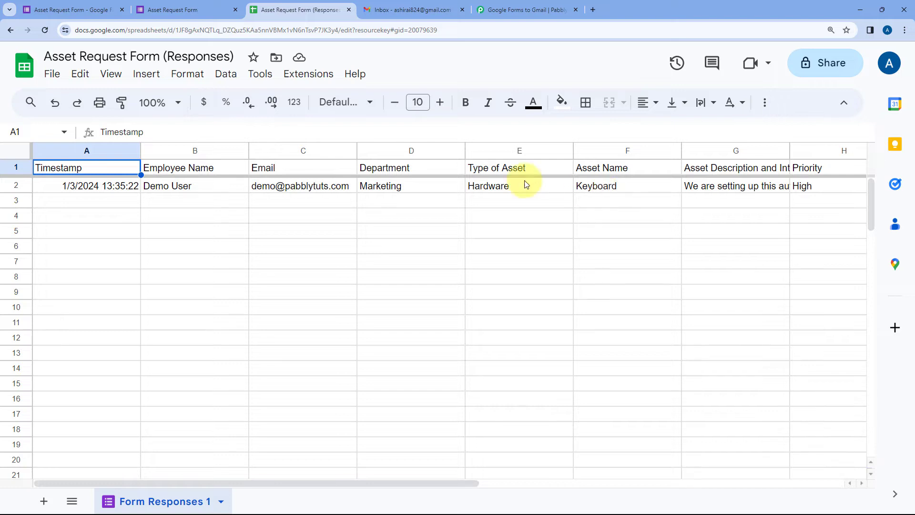
{"action": "left_click", "coordinate": [205, 201]}
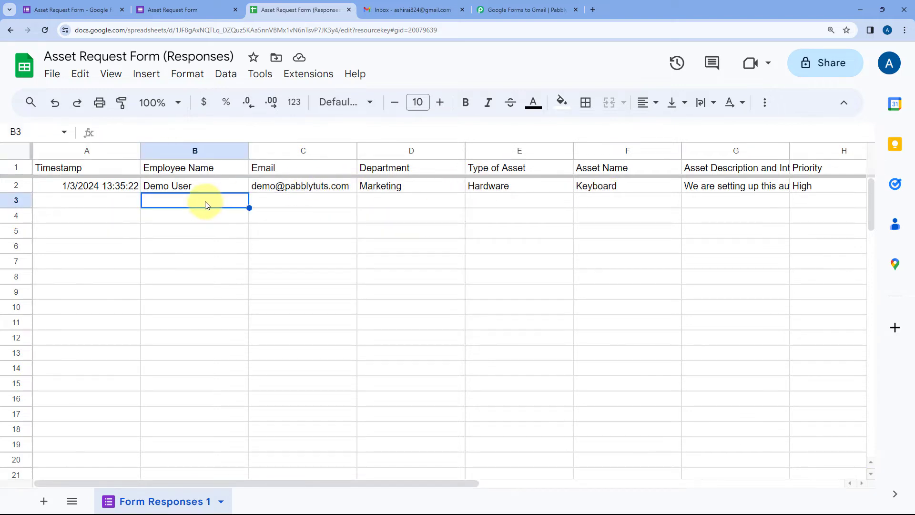
{"action": "left_click", "coordinate": [537, 6]}
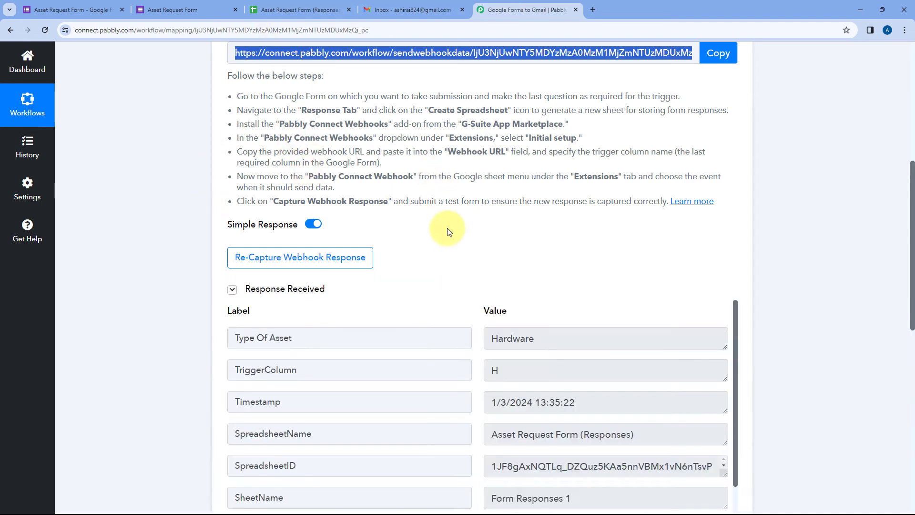
Highlight the captured Type Of Asset Hardware, Timestamp, TriggerColumn H and spreadsheet name values
{"action": "scroll", "coordinate": [448, 233], "scroll_direction": "down", "scroll_amount": 3}
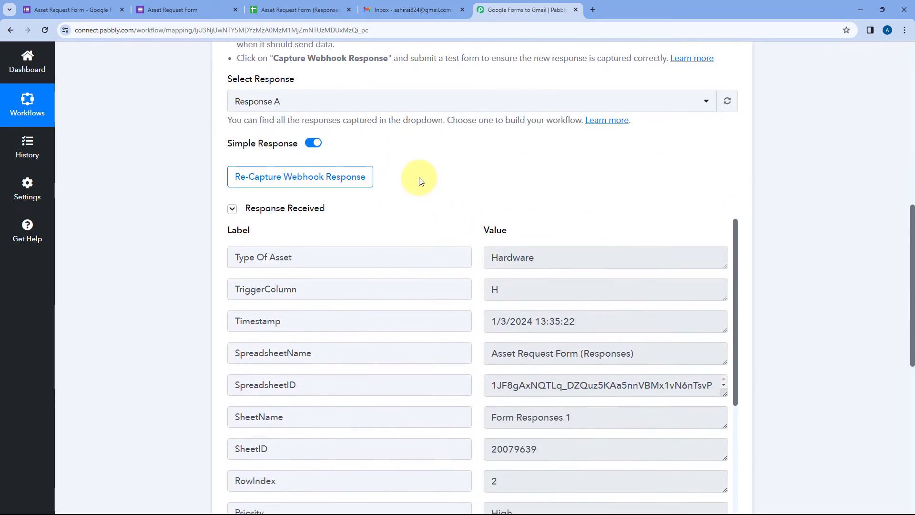
{"action": "scroll", "coordinate": [435, 182], "scroll_direction": "down", "scroll_amount": 1}
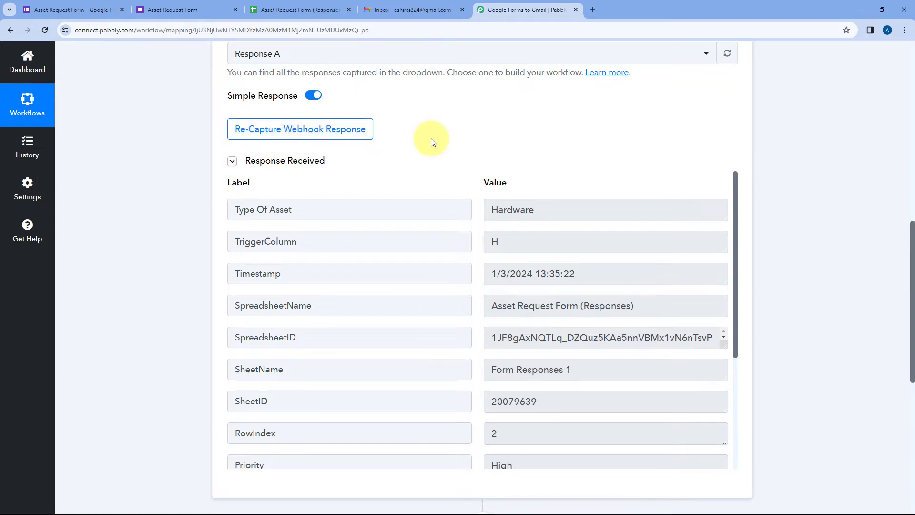
{"action": "scroll", "coordinate": [432, 143], "scroll_direction": "down", "scroll_amount": 1}
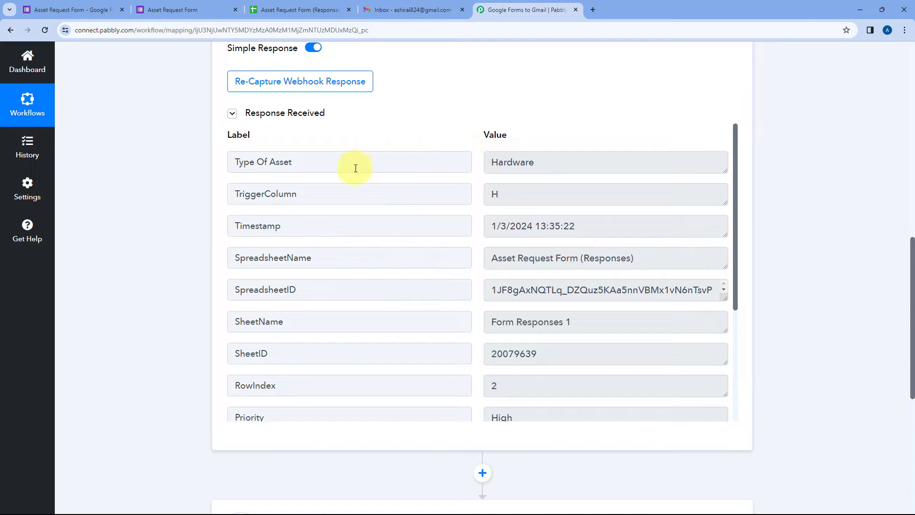
{"action": "left_click_drag", "start_coordinate": [341, 157], "coordinate": [234, 160]}
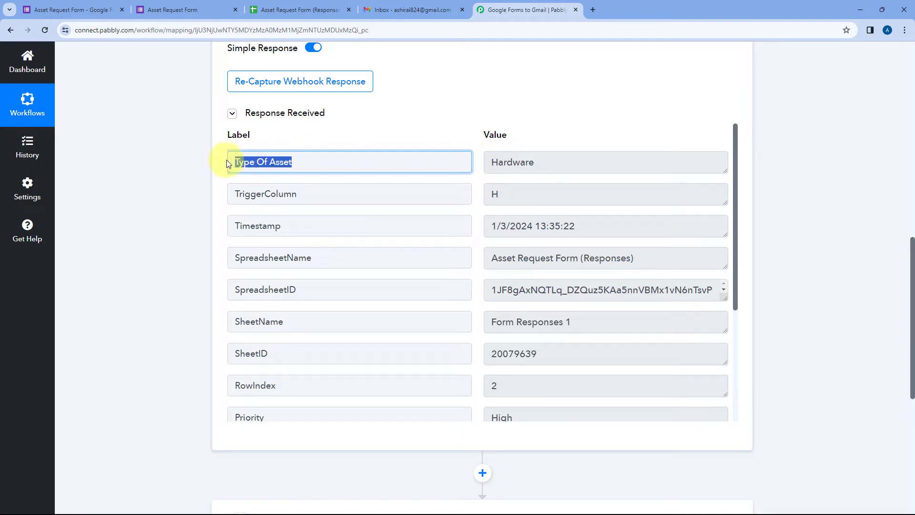
{"action": "left_click", "coordinate": [505, 160]}
{"action": "double_click", "coordinate": [505, 161]}
{"action": "scroll", "coordinate": [479, 147], "scroll_direction": "down", "scroll_amount": 1}
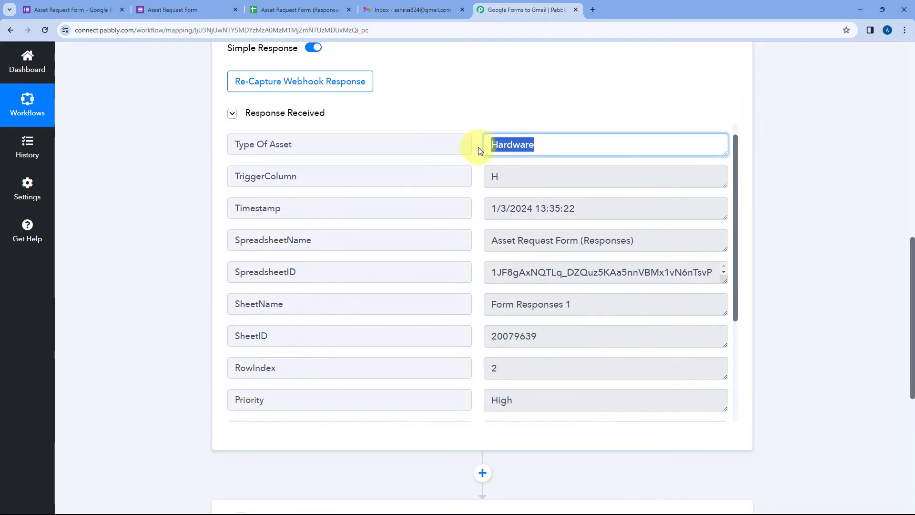
{"action": "left_click_drag", "start_coordinate": [585, 177], "coordinate": [471, 179]}
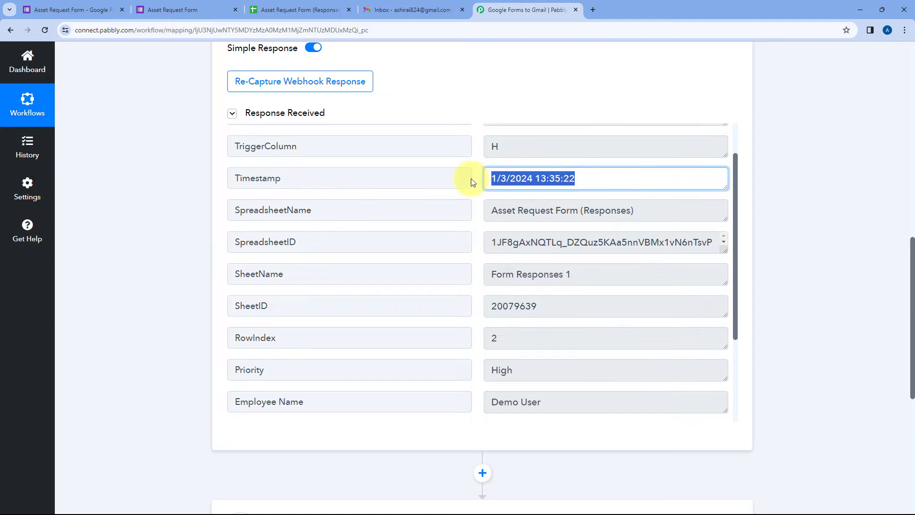
{"action": "left_click", "coordinate": [478, 175]}
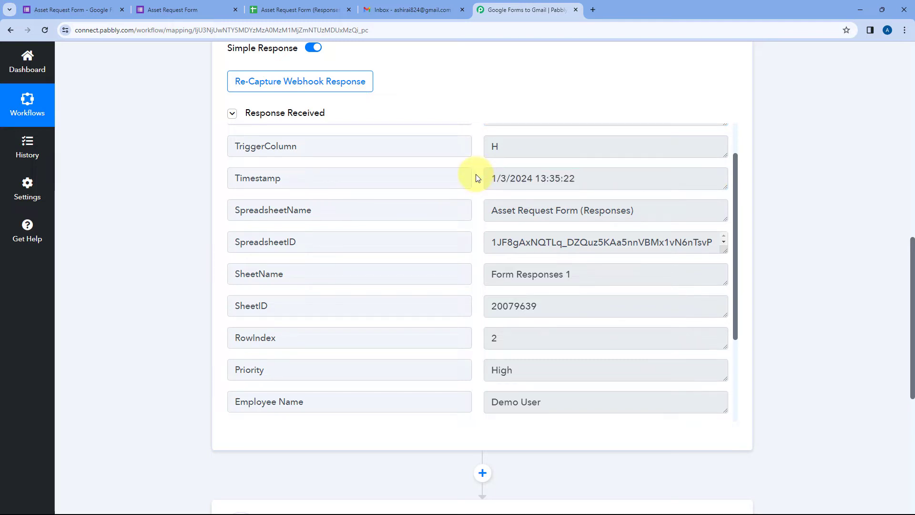
{"action": "left_click_drag", "start_coordinate": [496, 147], "coordinate": [482, 153]}
{"action": "left_click", "coordinate": [471, 151]}
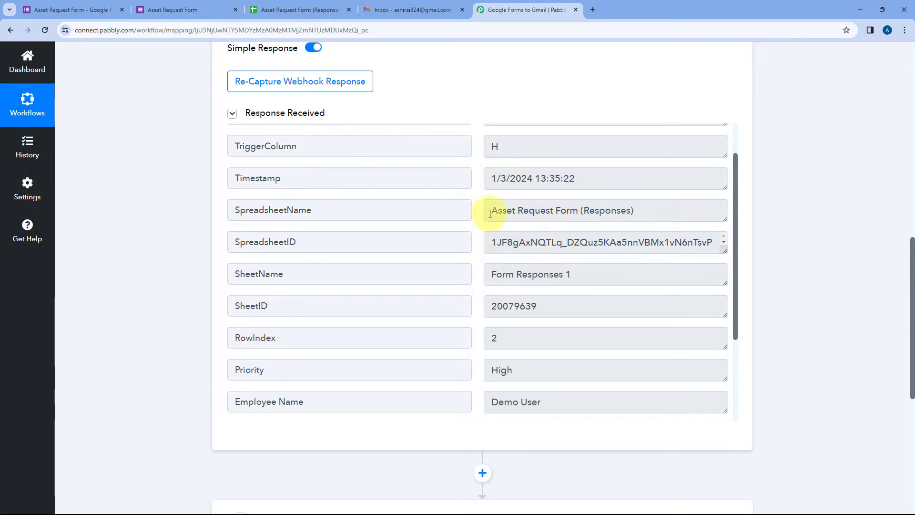
{"action": "left_click_drag", "start_coordinate": [488, 211], "coordinate": [644, 212]}
Highlight the captured Employee Name, Priority High, email, Department Marketing, Asset Name Keyboard and description
{"action": "scroll", "coordinate": [479, 213], "scroll_direction": "down", "scroll_amount": 2}
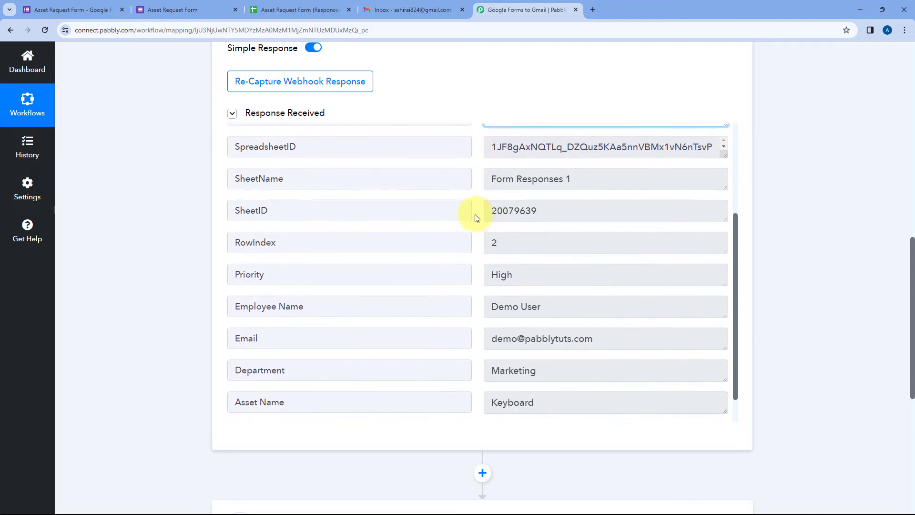
{"action": "scroll", "coordinate": [472, 197], "scroll_direction": "down", "scroll_amount": 1}
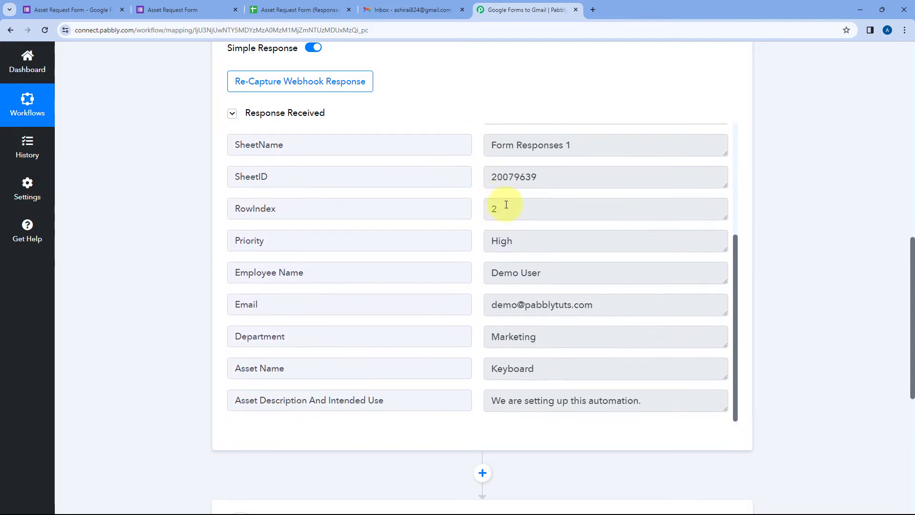
{"action": "left_click_drag", "start_coordinate": [496, 206], "coordinate": [470, 205]}
{"action": "left_click", "coordinate": [474, 207]}
{"action": "scroll", "coordinate": [473, 205], "scroll_direction": "down", "scroll_amount": 1}
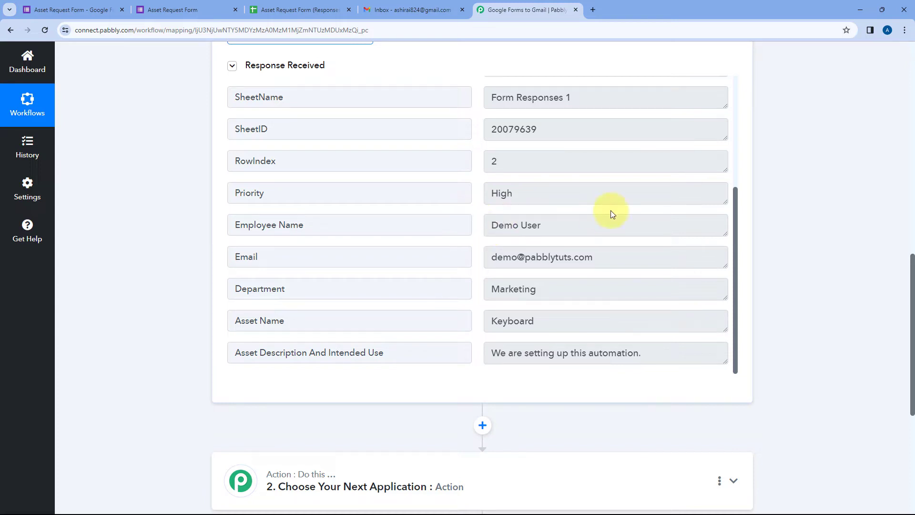
{"action": "left_click_drag", "start_coordinate": [548, 225], "coordinate": [474, 227]}
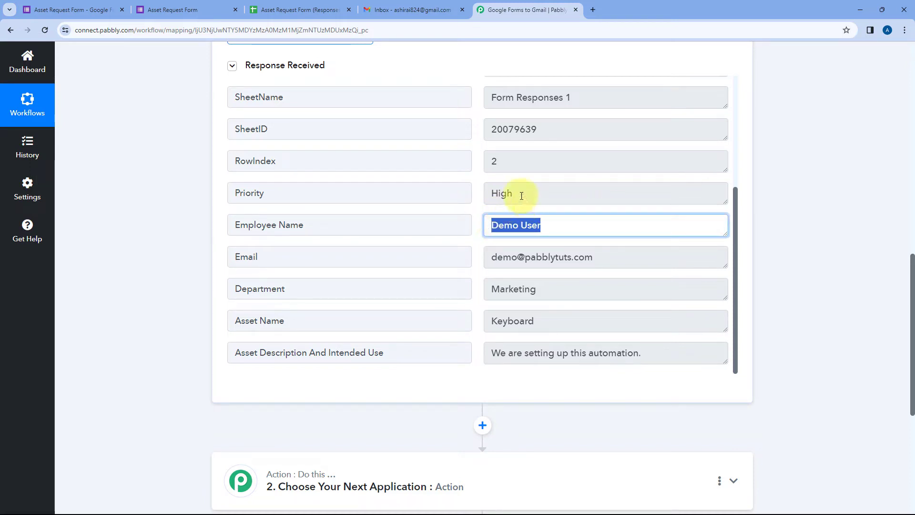
{"action": "left_click_drag", "start_coordinate": [519, 194], "coordinate": [476, 196]}
{"action": "left_click_drag", "start_coordinate": [603, 258], "coordinate": [481, 257]}
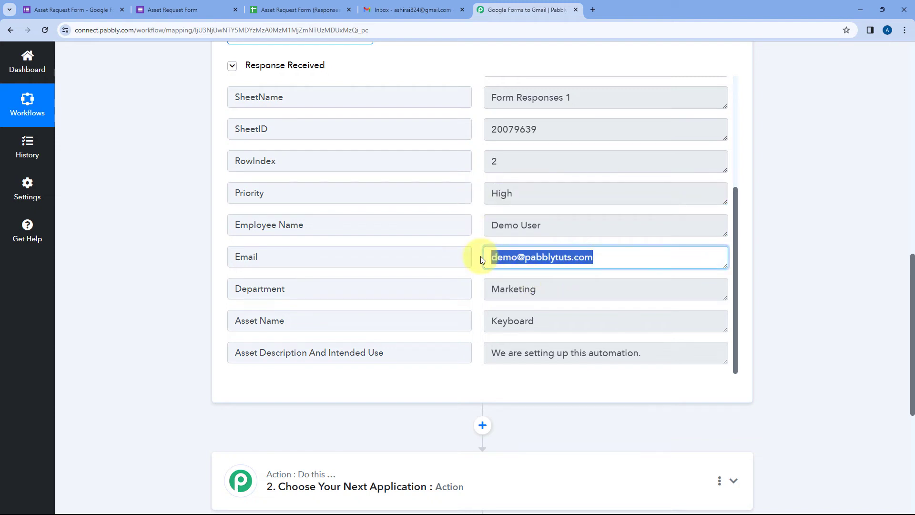
{"action": "left_click_drag", "start_coordinate": [548, 288], "coordinate": [475, 289]}
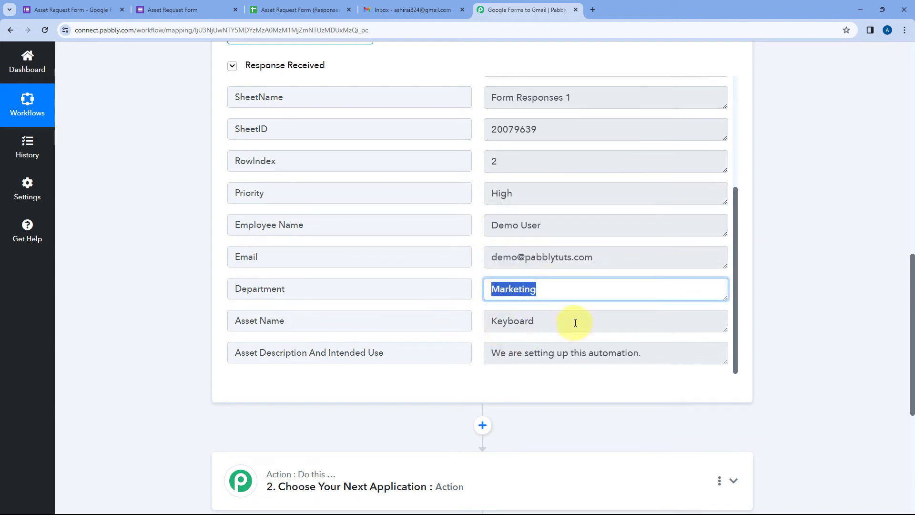
{"action": "left_click_drag", "start_coordinate": [576, 321], "coordinate": [476, 322]}
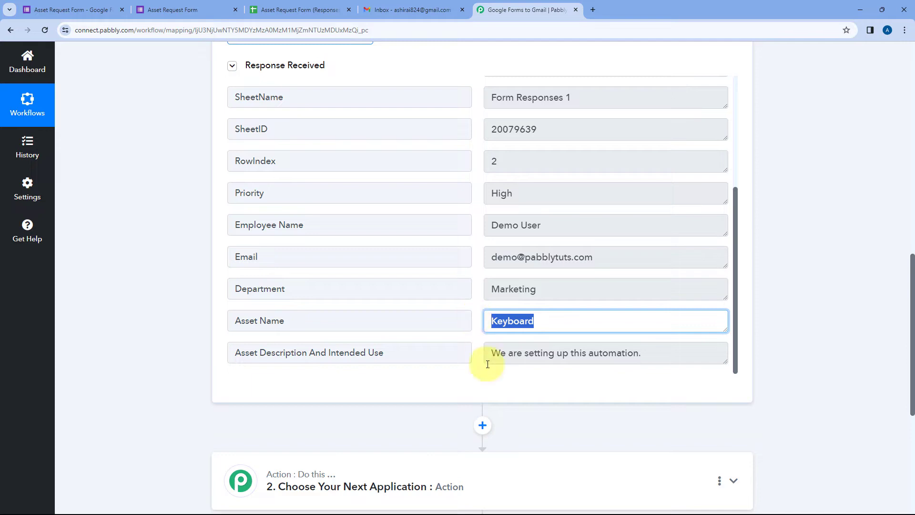
{"action": "left_click_drag", "start_coordinate": [491, 356], "coordinate": [641, 348]}
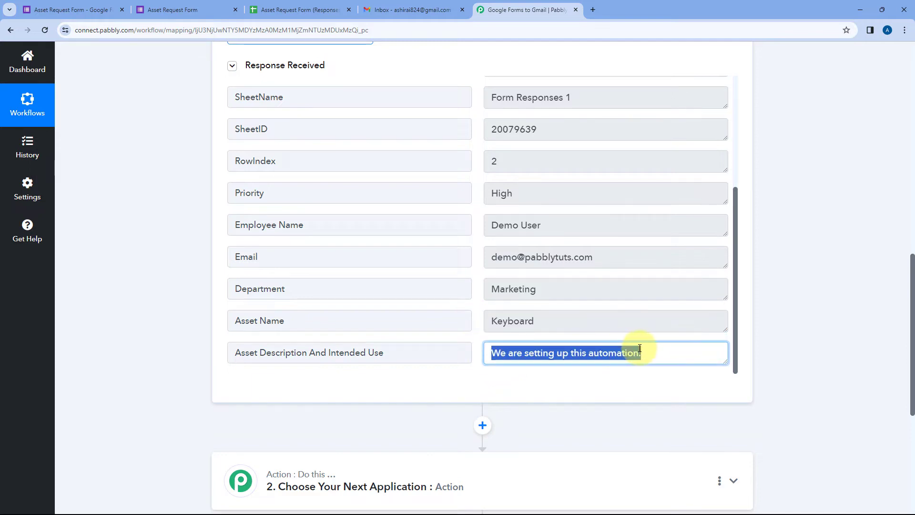
{"action": "left_click", "coordinate": [480, 255]}
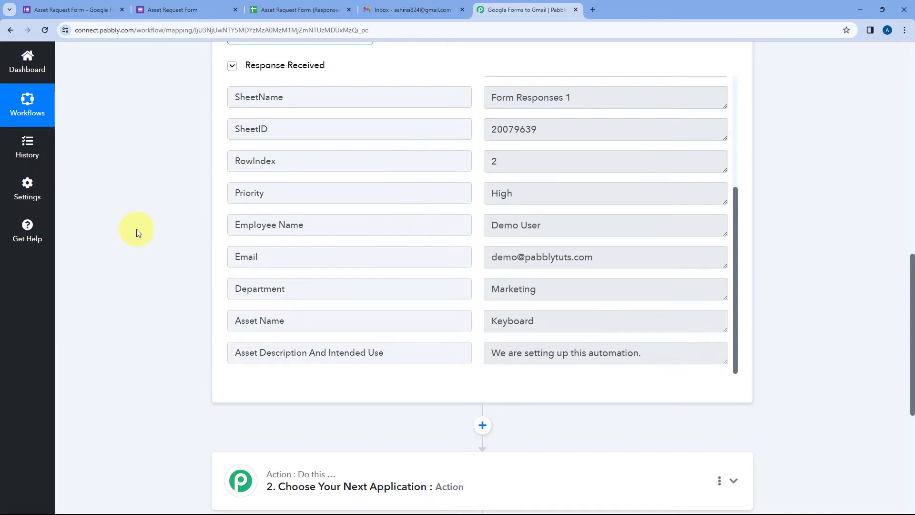
{"action": "scroll", "coordinate": [293, 228], "scroll_direction": "down", "scroll_amount": 5}
Set the action step's app to Gmail with the Send Email action event
{"action": "left_click", "coordinate": [436, 186]}
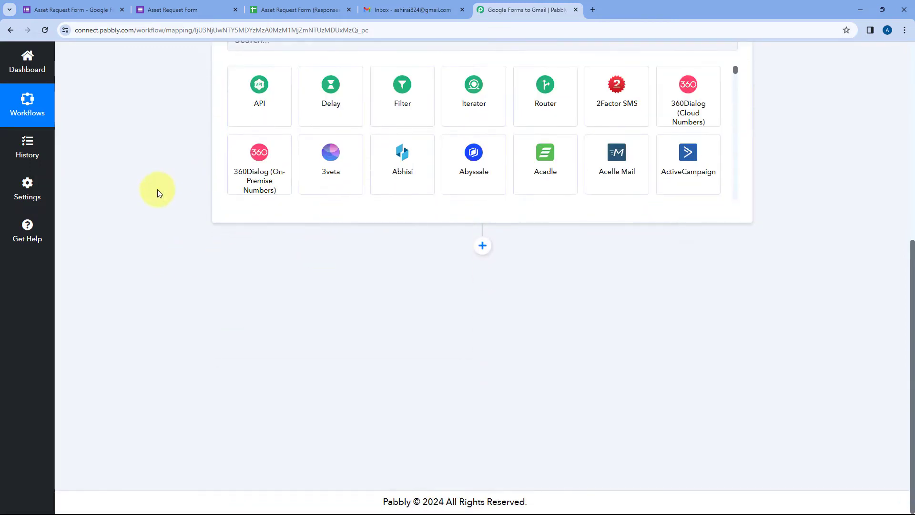
{"action": "left_click", "coordinate": [265, 246]}
{"action": "type", "text": "Gmail"}
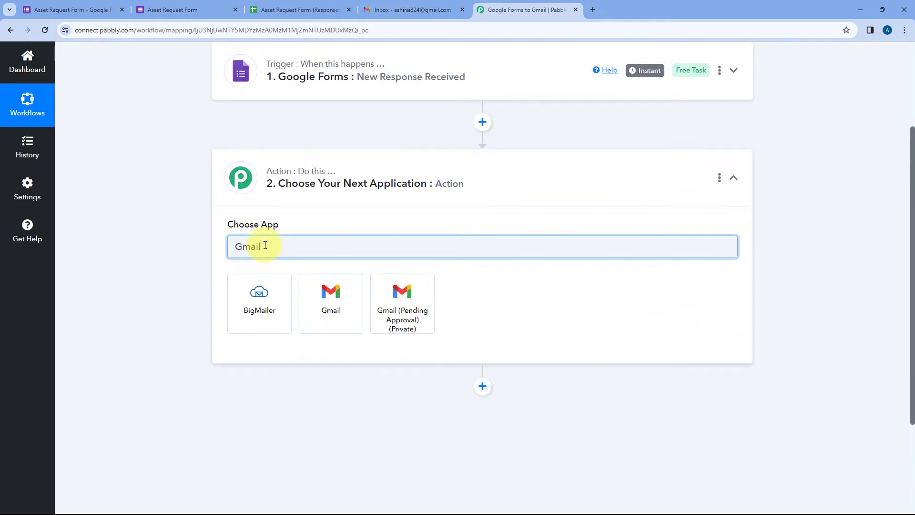
{"action": "left_click", "coordinate": [325, 300]}
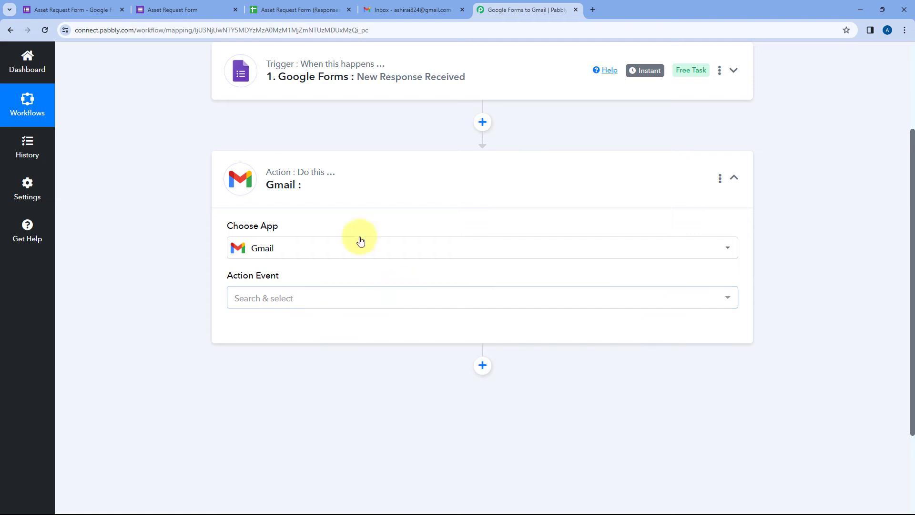
{"action": "scroll", "coordinate": [231, 221], "scroll_direction": "down", "scroll_amount": 2}
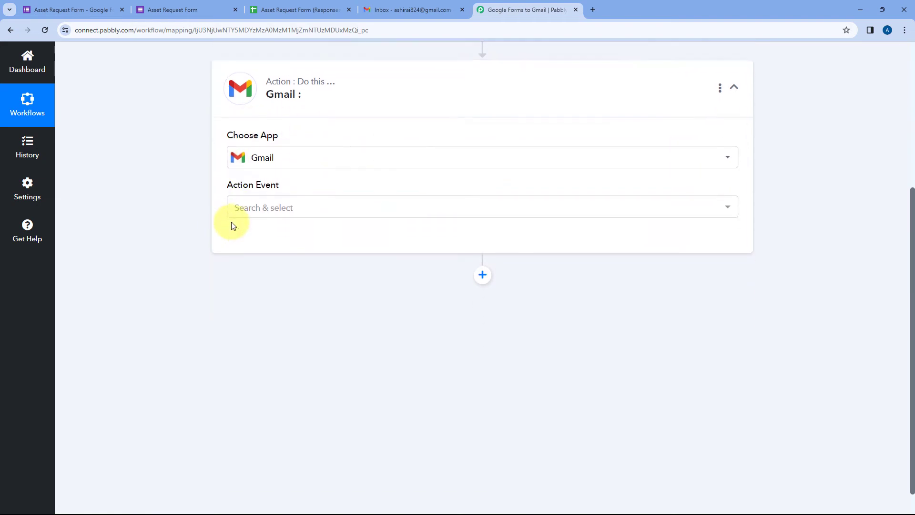
{"action": "left_click", "coordinate": [331, 202]}
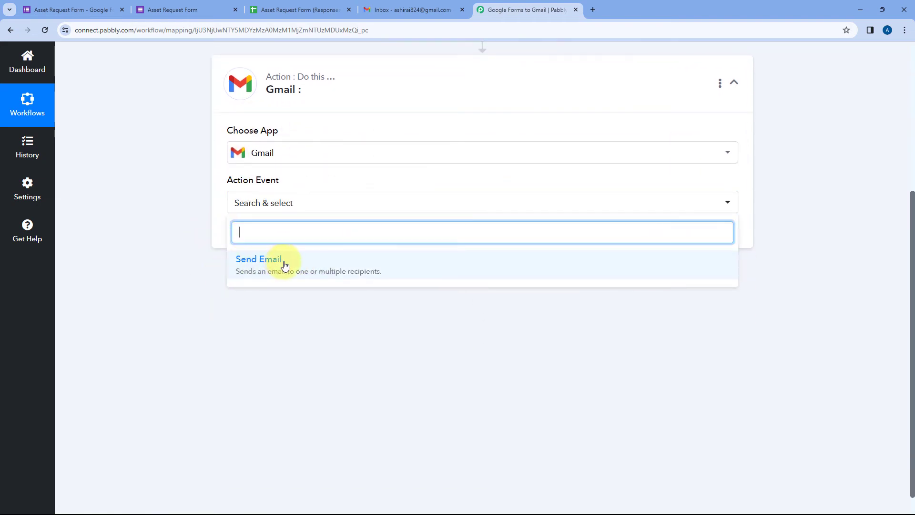
{"action": "left_click", "coordinate": [302, 266]}
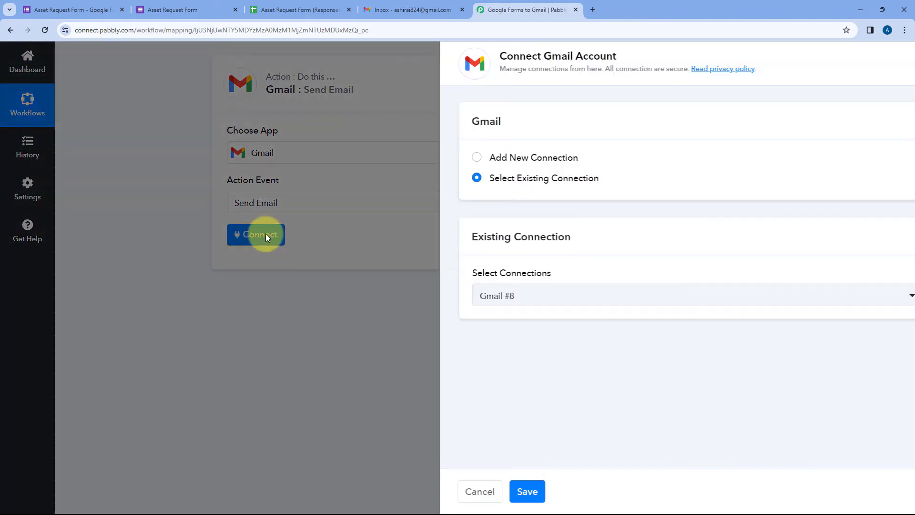
Add a new Gmail connection by signing in with the Google account and allowing access
{"action": "left_click", "coordinate": [423, 158]}
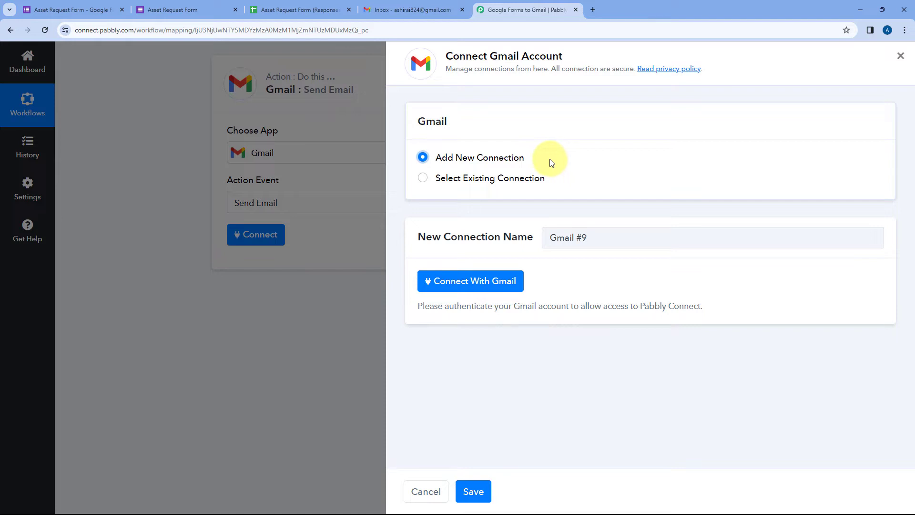
{"action": "left_click", "coordinate": [463, 282]}
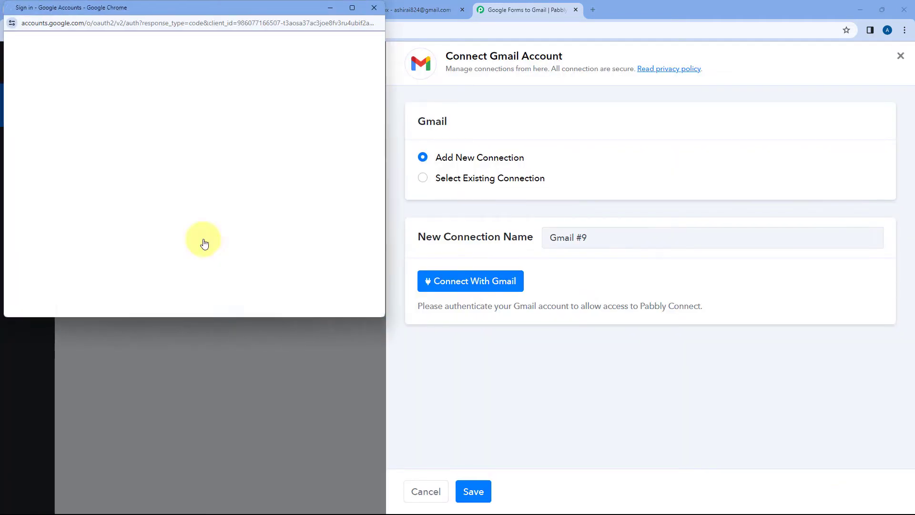
{"action": "left_click", "coordinate": [202, 243]}
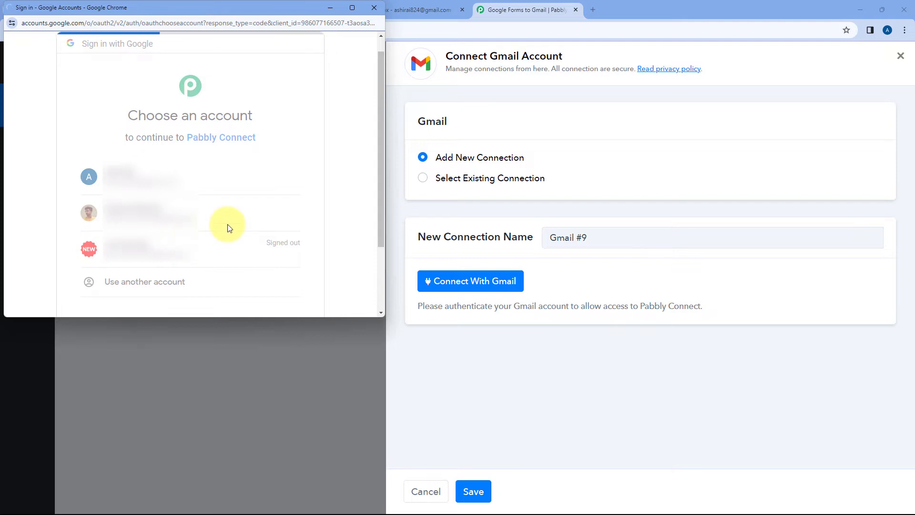
{"action": "scroll", "coordinate": [224, 224], "scroll_direction": "down", "scroll_amount": 5}
{"action": "left_click", "coordinate": [253, 230]}
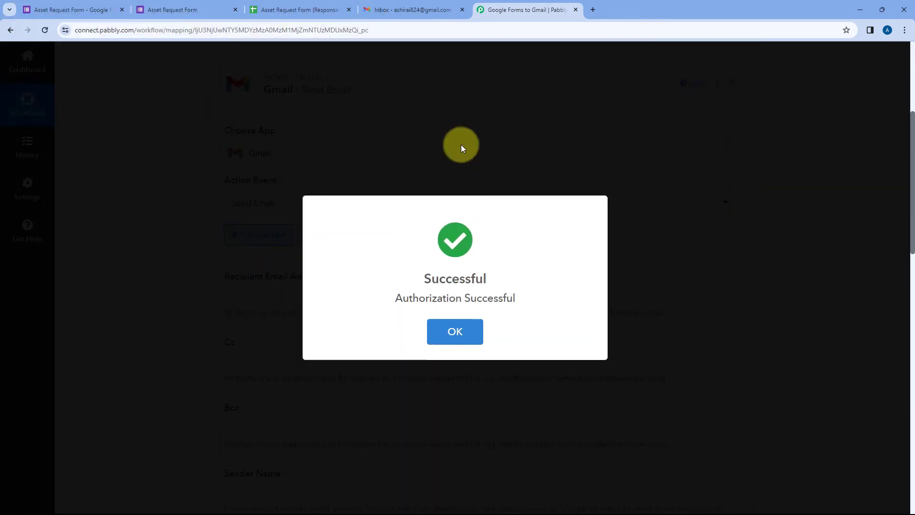
{"action": "left_click", "coordinate": [191, 110]}
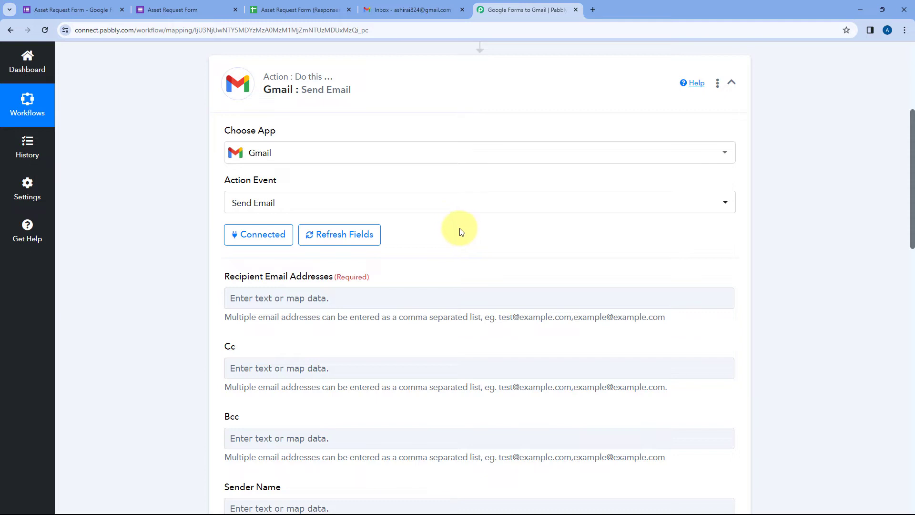
Open the Insert Data from Previous Step list in the Recipient Email Addresses field
{"action": "scroll", "coordinate": [462, 229], "scroll_direction": "down", "scroll_amount": 1}
{"action": "scroll", "coordinate": [468, 207], "scroll_direction": "down", "scroll_amount": 2}
{"action": "left_click", "coordinate": [272, 155]}
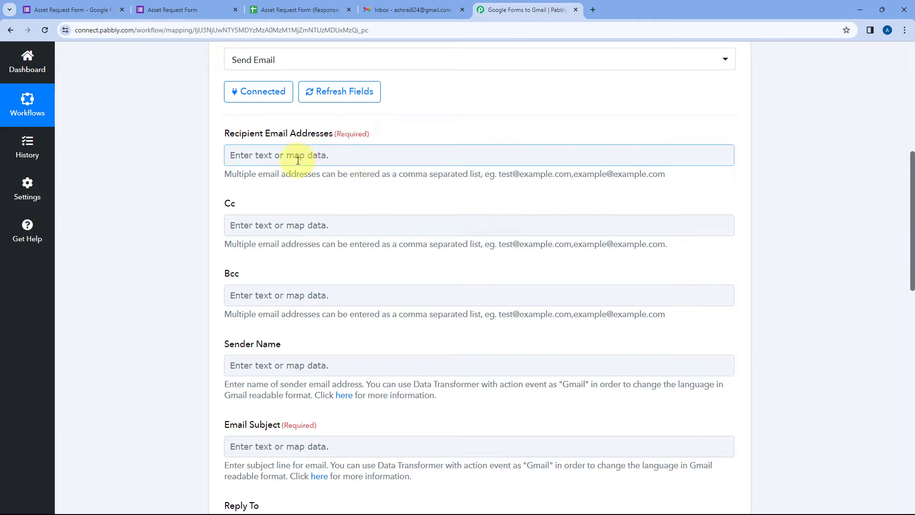
{"action": "left_click", "coordinate": [279, 159]}
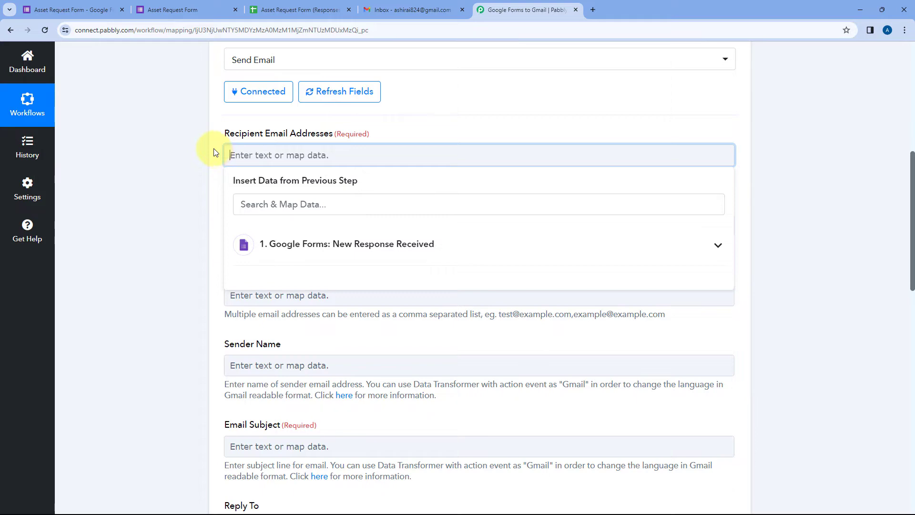
Enter the HR, IT and accounts team addresses, comma separated, as the email recipients
{"action": "left_click", "coordinate": [164, 10]}
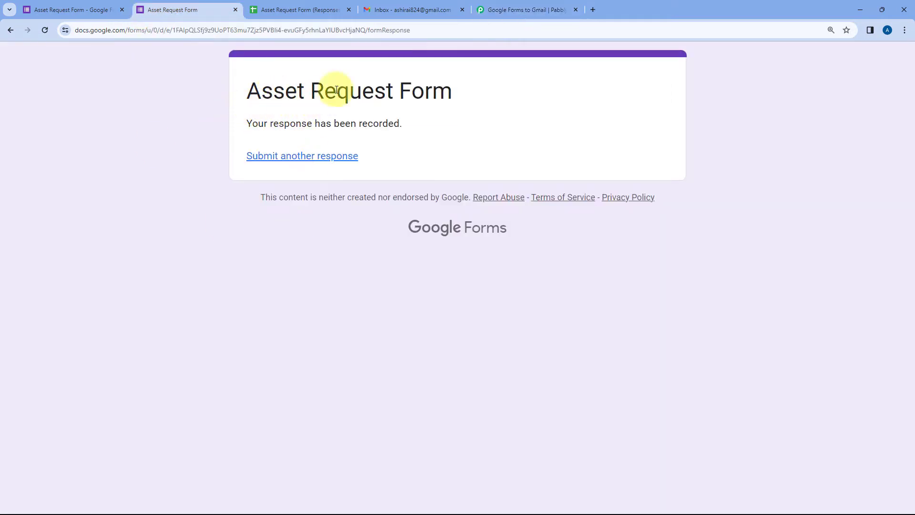
{"action": "left_click", "coordinate": [553, 10]}
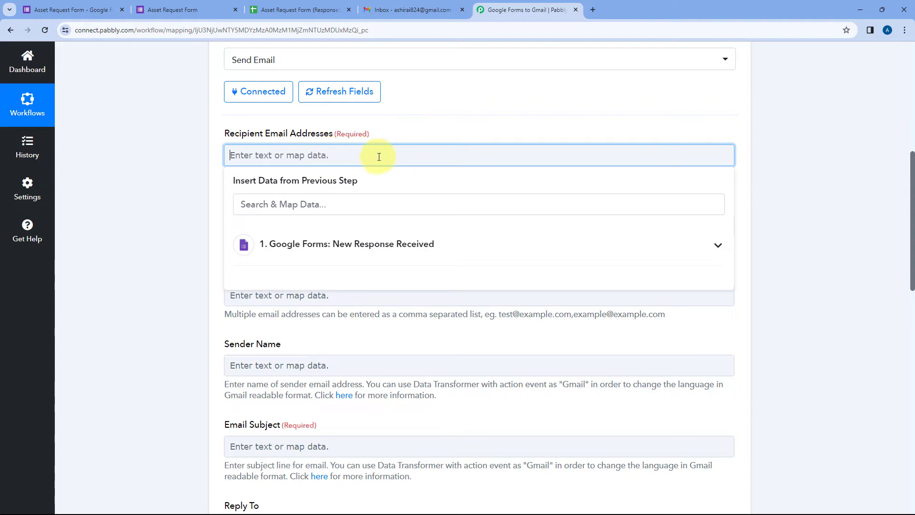
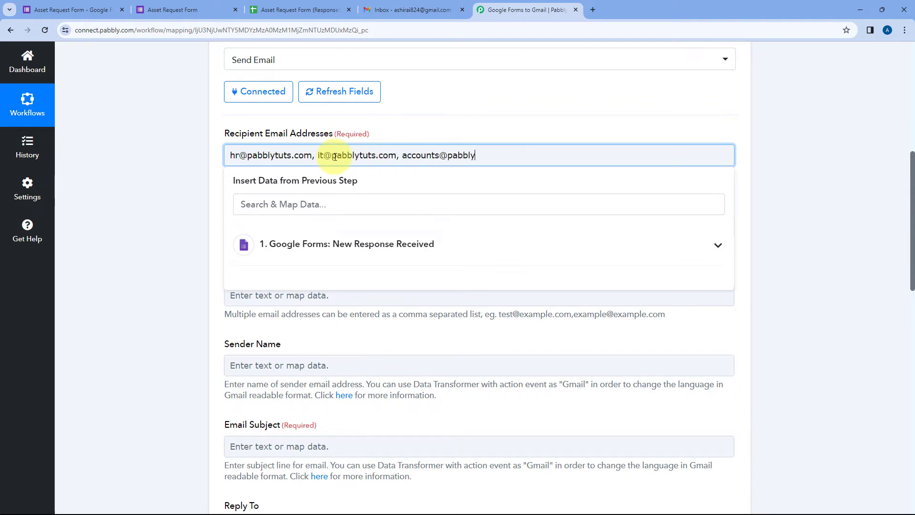
{"action": "left_click", "coordinate": [191, 158]}
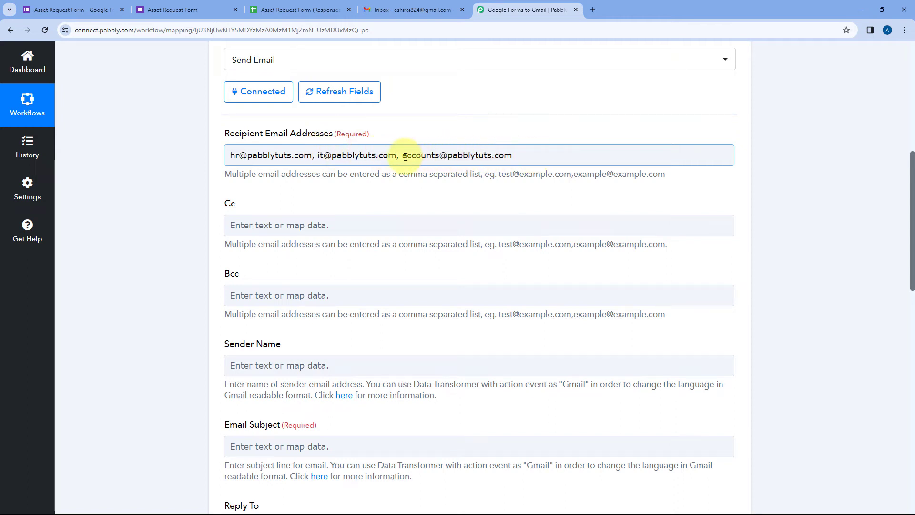
Remove the trailing comma after the last recipient address and close the mapping list
{"action": "left_click", "coordinate": [528, 151]}
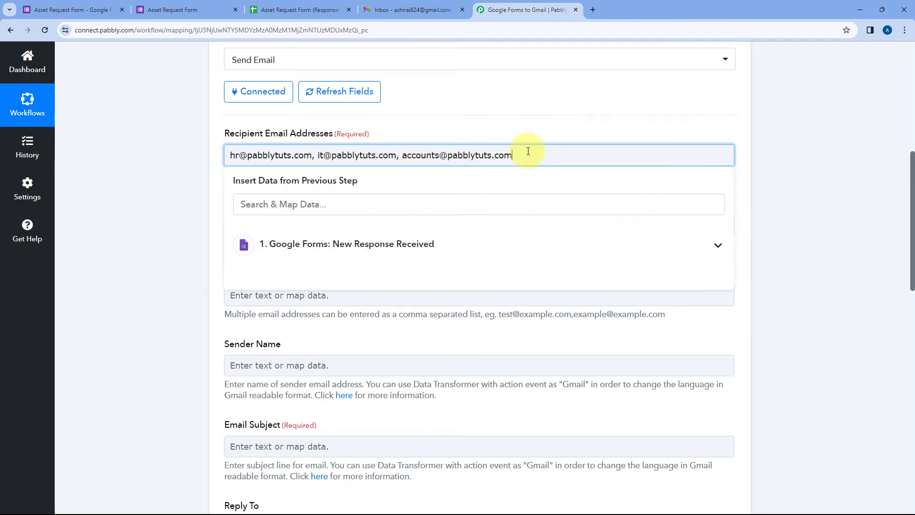
{"action": "key", "text": "BackSpace"}
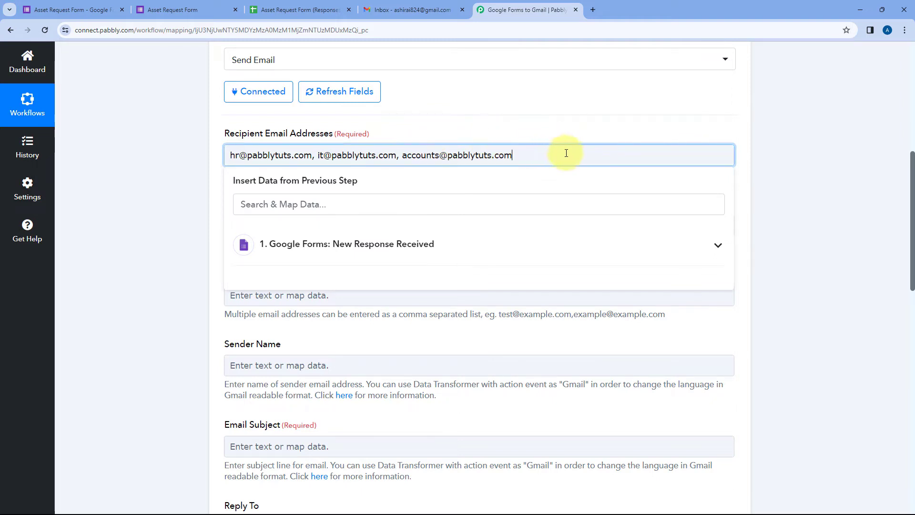
{"action": "left_click", "coordinate": [506, 122]}
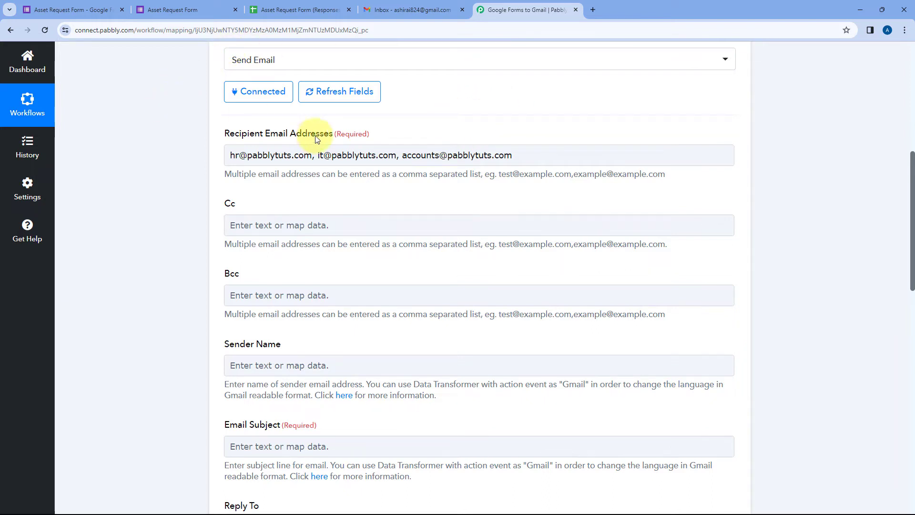
{"action": "left_click", "coordinate": [395, 148]}
{"action": "left_click_drag", "start_coordinate": [240, 151], "coordinate": [536, 155]}
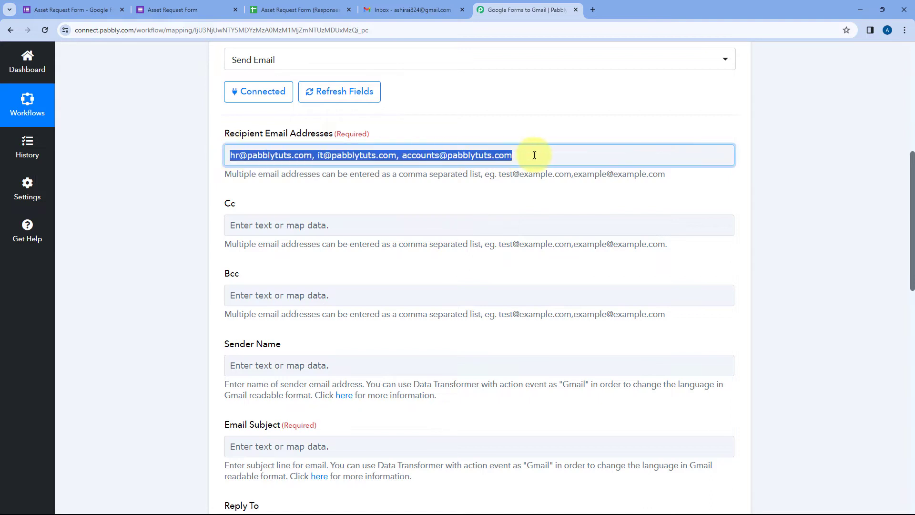
{"action": "left_click", "coordinate": [537, 155]}
{"action": "double_click", "coordinate": [536, 155]}
{"action": "left_click", "coordinate": [529, 123]}
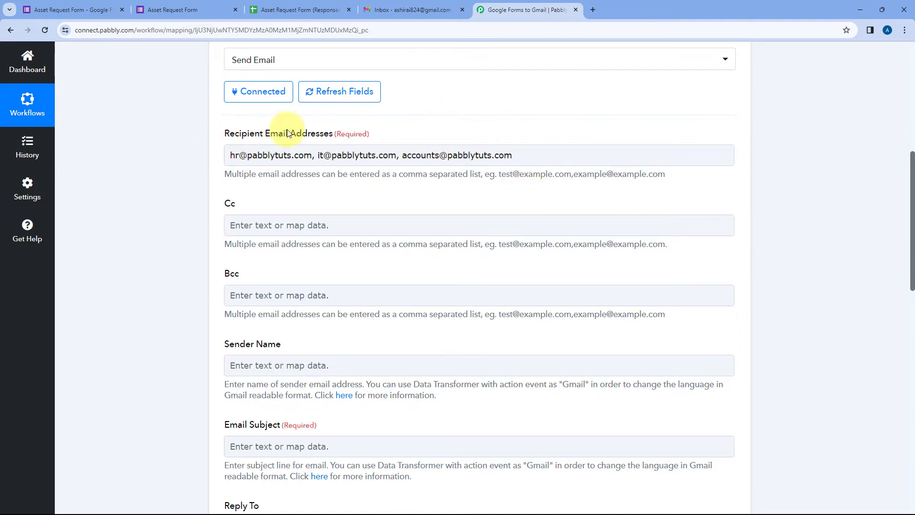
Enter 'Pabblytuts' as the Sender Name of the Gmail Send Email step
{"action": "scroll", "coordinate": [364, 112], "scroll_direction": "down", "scroll_amount": 1}
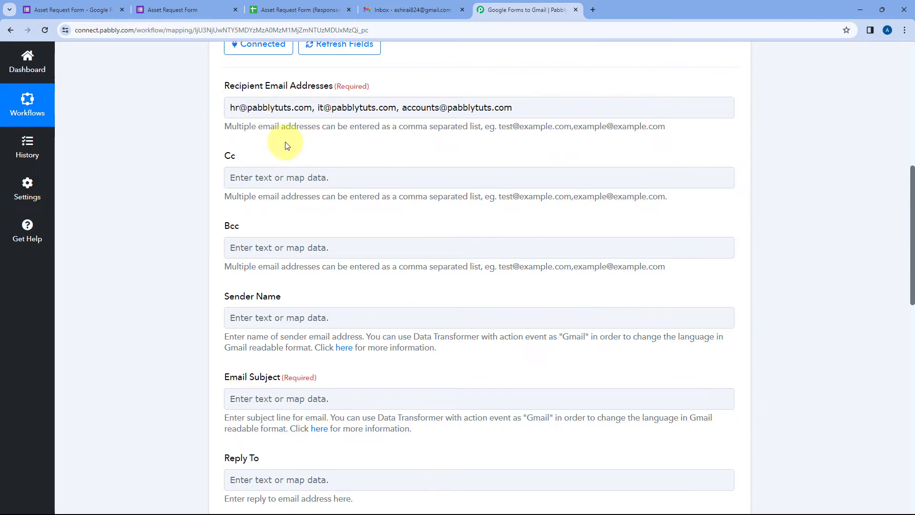
{"action": "scroll", "coordinate": [305, 140], "scroll_direction": "down", "scroll_amount": 2}
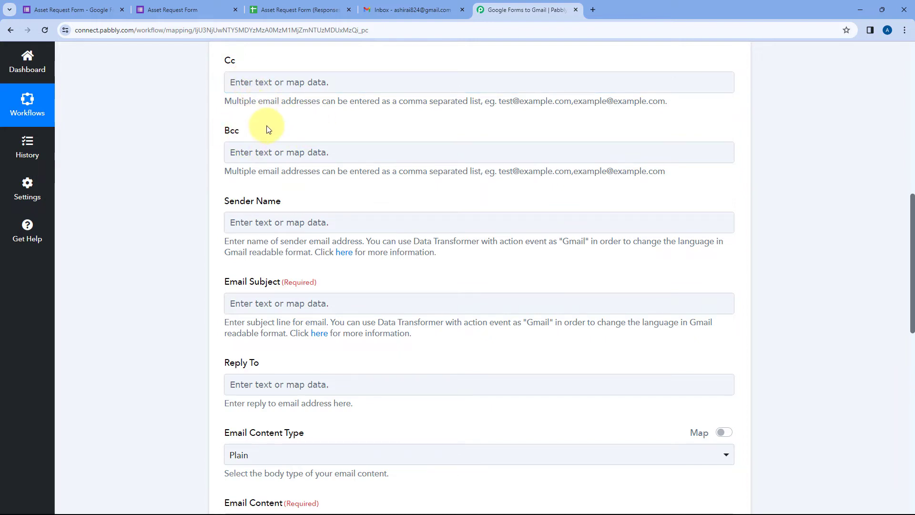
{"action": "scroll", "coordinate": [247, 138], "scroll_direction": "down", "scroll_amount": 1}
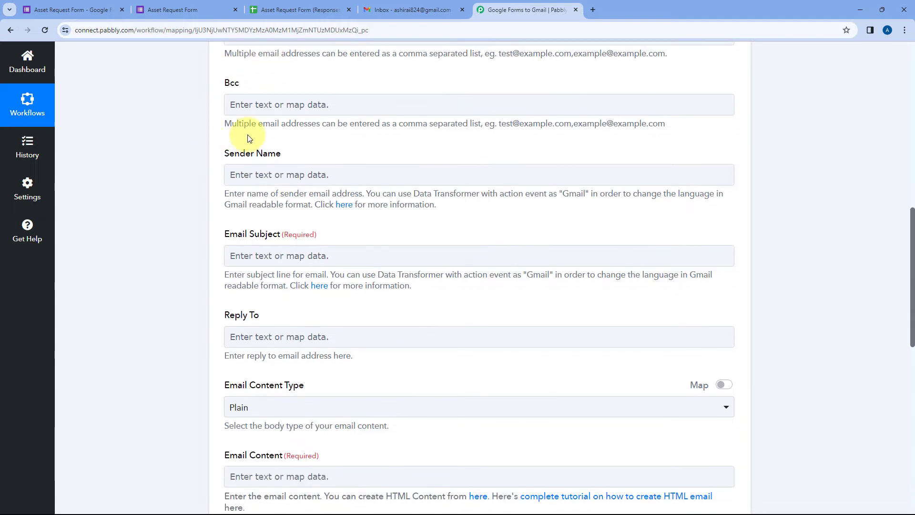
{"action": "left_click", "coordinate": [233, 175]}
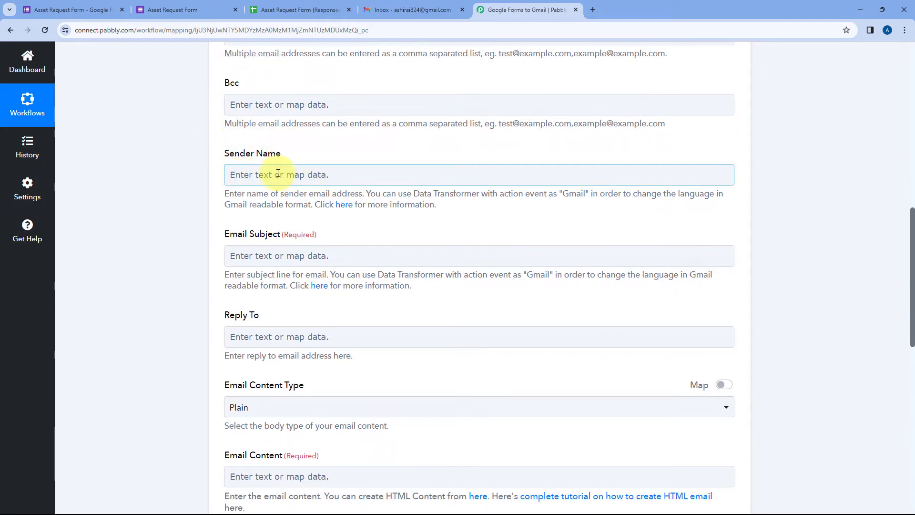
{"action": "left_click", "coordinate": [276, 176]}
{"action": "type", "text": "P"}
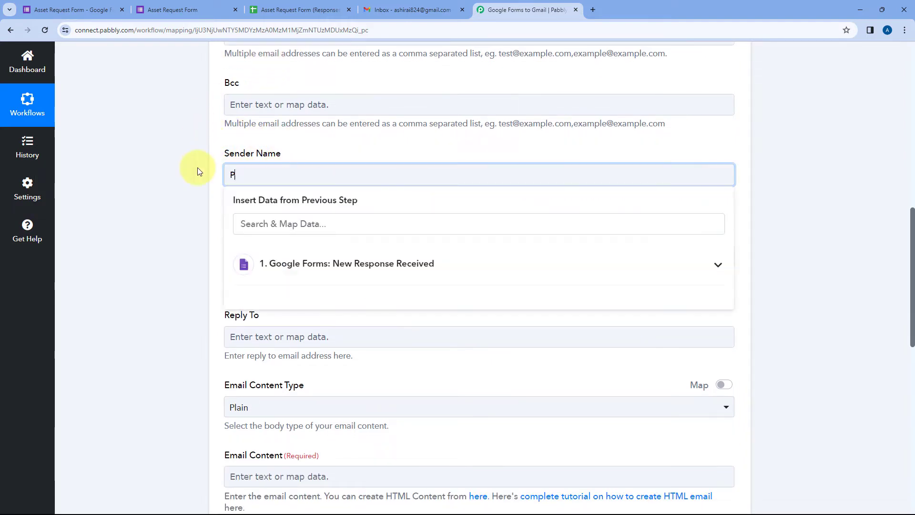
{"action": "type", "text": "abblytuts"}
{"action": "left_click", "coordinate": [198, 171]}
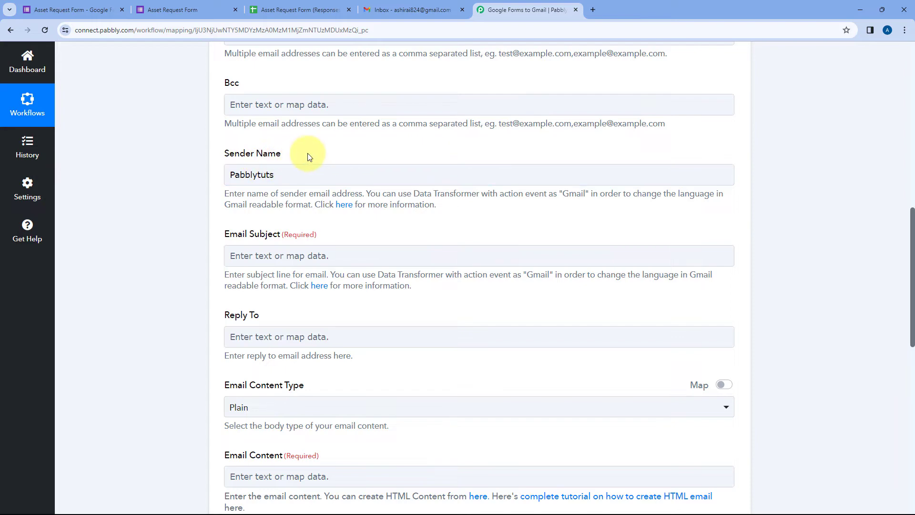
{"action": "scroll", "coordinate": [307, 153], "scroll_direction": "up", "scroll_amount": 2}
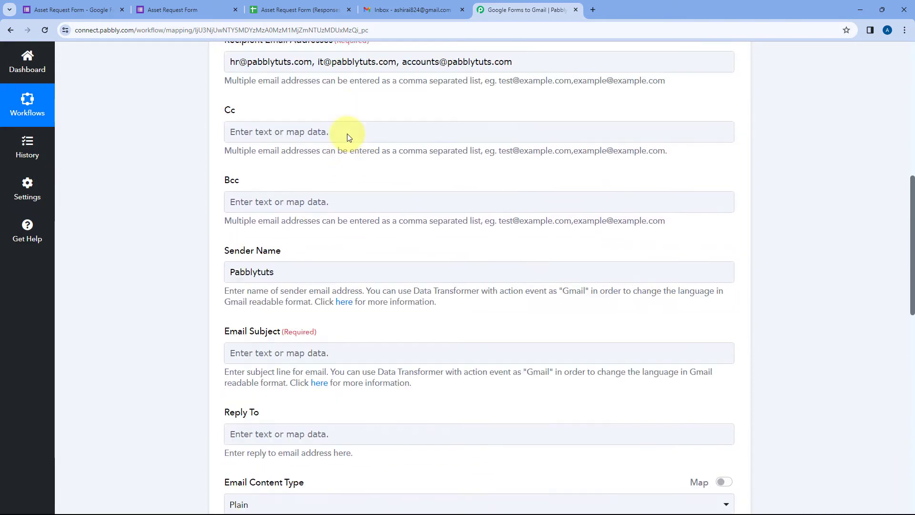
{"action": "scroll", "coordinate": [306, 177], "scroll_direction": "down", "scroll_amount": 2}
{"action": "scroll", "coordinate": [271, 175], "scroll_direction": "down", "scroll_amount": 1}
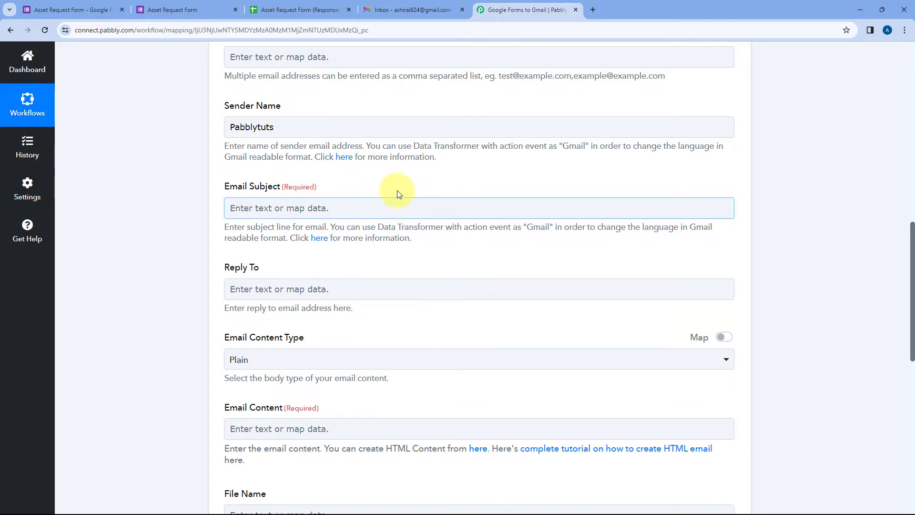
Type 'Asset Request from' into the Email Subject field
{"action": "left_click", "coordinate": [296, 208]}
{"action": "type", "text": "Asset Re"}
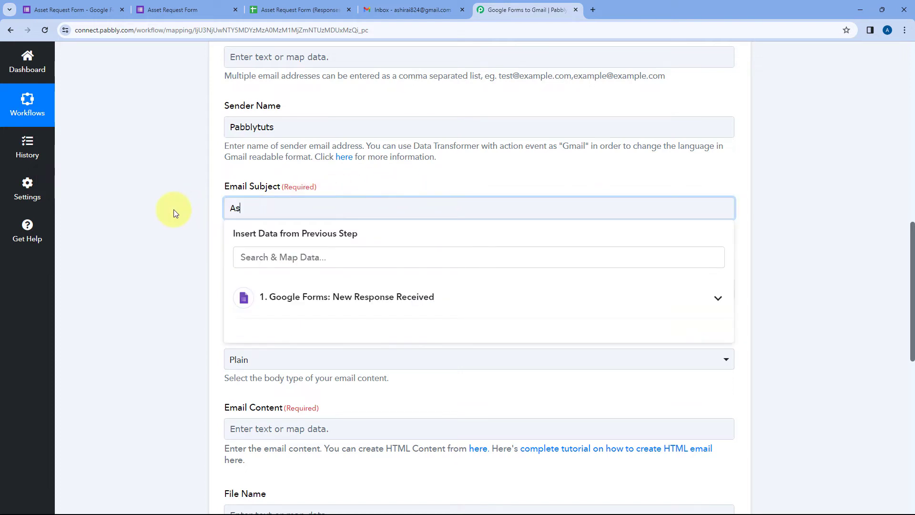
{"action": "type", "text": "quest from"}
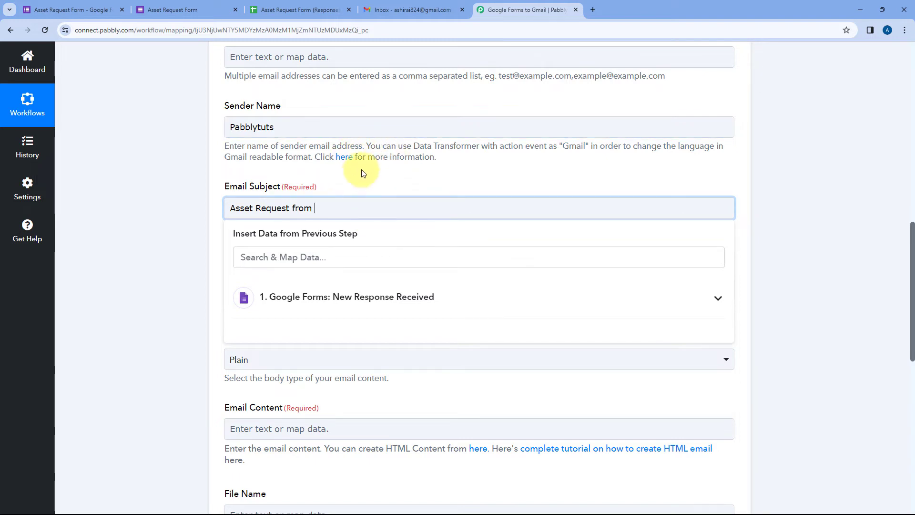
{"action": "scroll", "coordinate": [545, 143], "scroll_direction": "up", "scroll_amount": 7}
{"action": "scroll", "coordinate": [544, 143], "scroll_direction": "up", "scroll_amount": 5}
{"action": "left_click", "coordinate": [317, 186]}
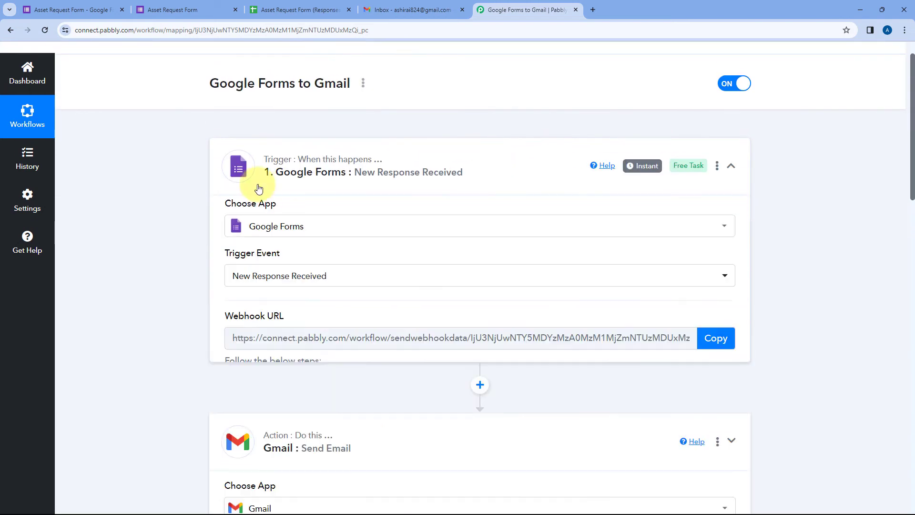
{"action": "scroll", "coordinate": [157, 208], "scroll_direction": "down", "scroll_amount": 5}
{"action": "scroll", "coordinate": [170, 203], "scroll_direction": "down", "scroll_amount": 6}
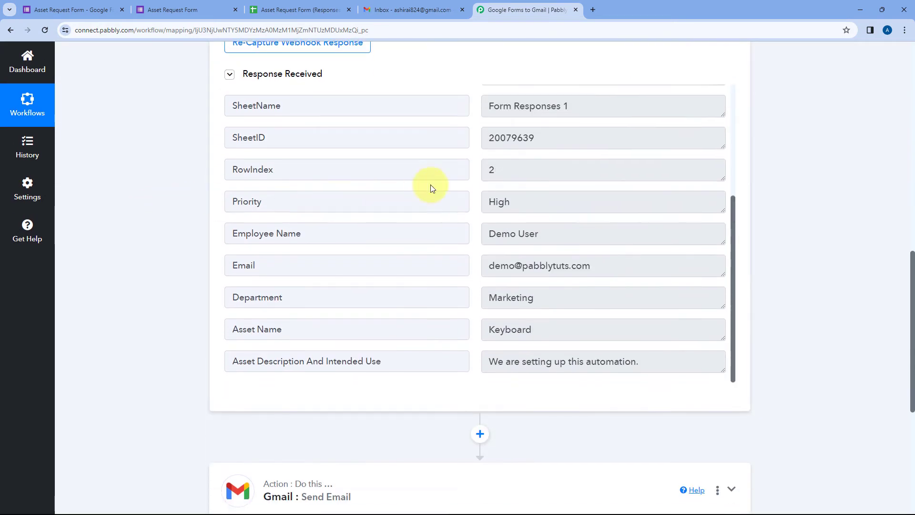
{"action": "scroll", "coordinate": [442, 183], "scroll_direction": "up", "scroll_amount": 2}
{"action": "scroll", "coordinate": [418, 213], "scroll_direction": "down", "scroll_amount": 2}
{"action": "left_click_drag", "start_coordinate": [486, 233], "coordinate": [549, 232]}
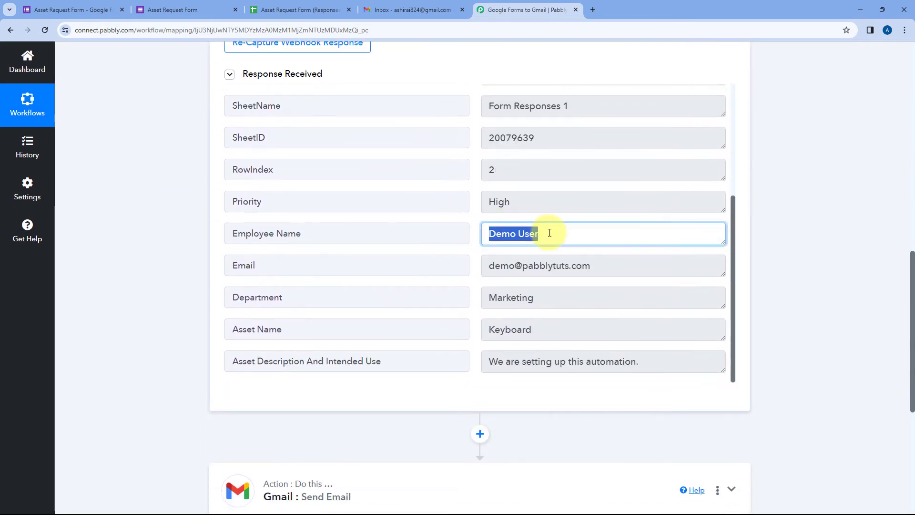
{"action": "left_click", "coordinate": [157, 10]}
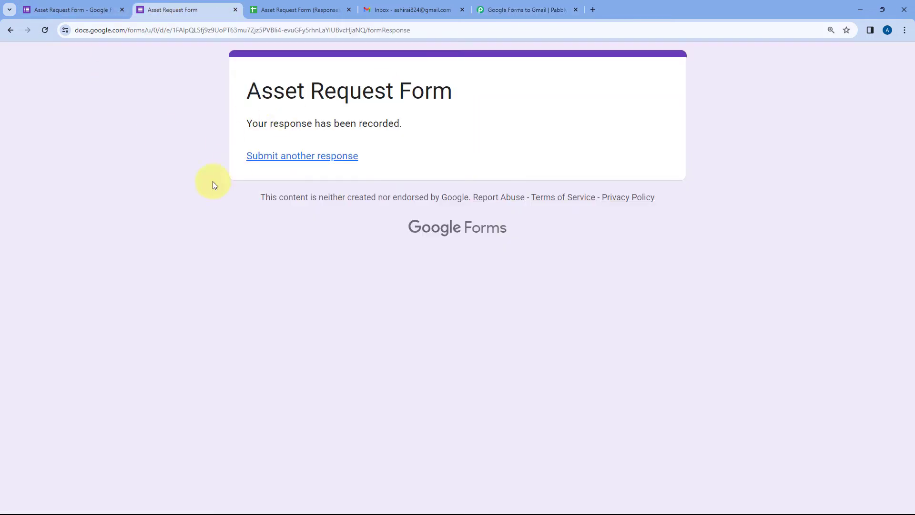
{"action": "left_click", "coordinate": [417, 3]}
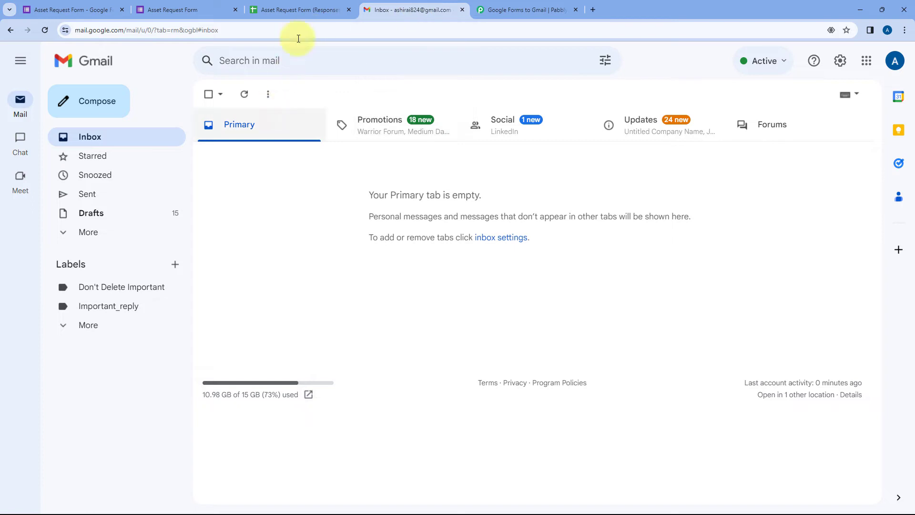
{"action": "left_click", "coordinate": [505, 9]}
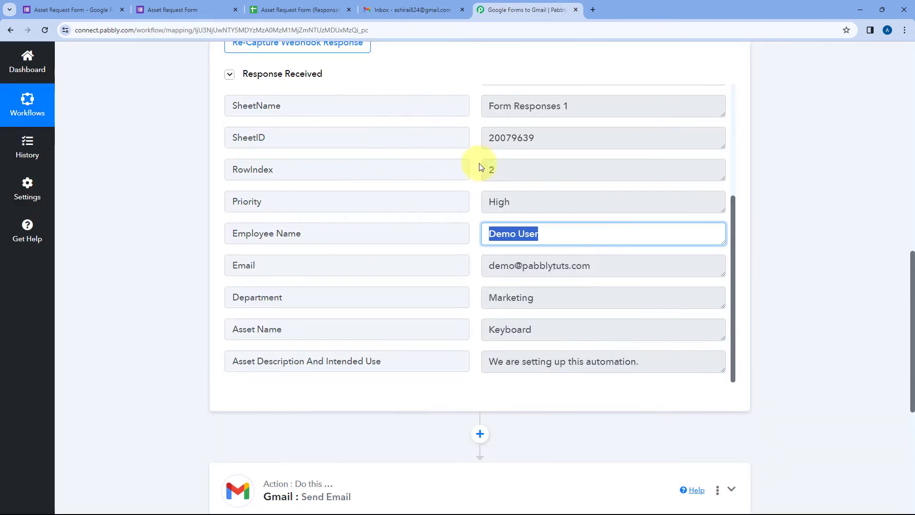
{"action": "scroll", "coordinate": [481, 167], "scroll_direction": "down", "scroll_amount": 1}
{"action": "left_click_drag", "start_coordinate": [562, 186], "coordinate": [487, 185]}
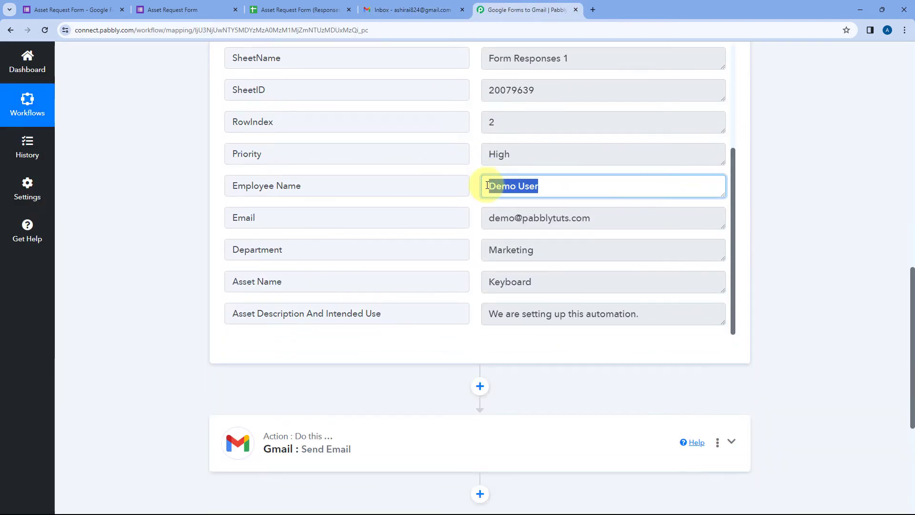
{"action": "left_click", "coordinate": [477, 185]}
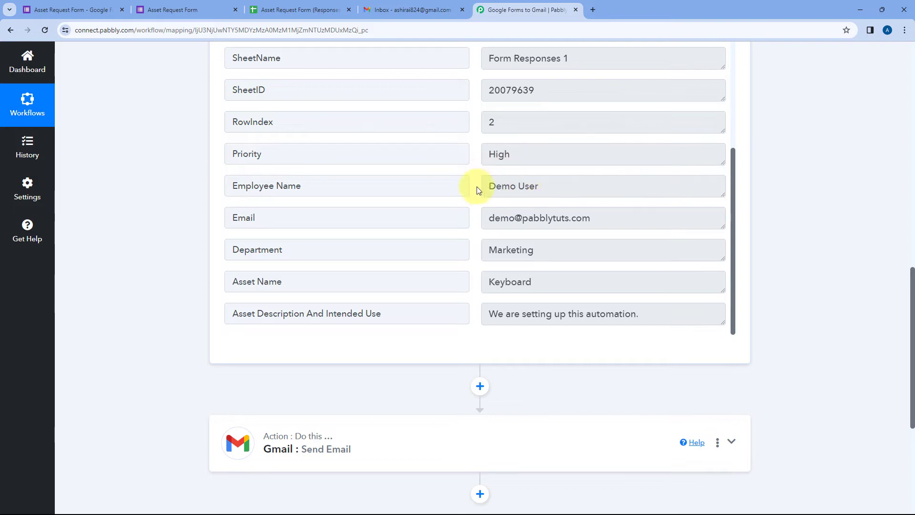
{"action": "left_click_drag", "start_coordinate": [496, 185], "coordinate": [543, 186]}
{"action": "scroll", "coordinate": [195, 219], "scroll_direction": "down", "scroll_amount": 4}
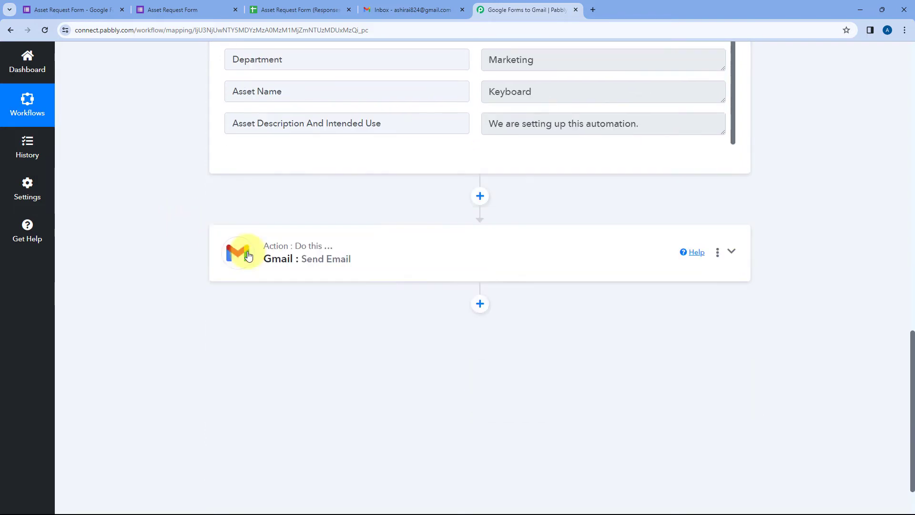
{"action": "left_click", "coordinate": [328, 245]}
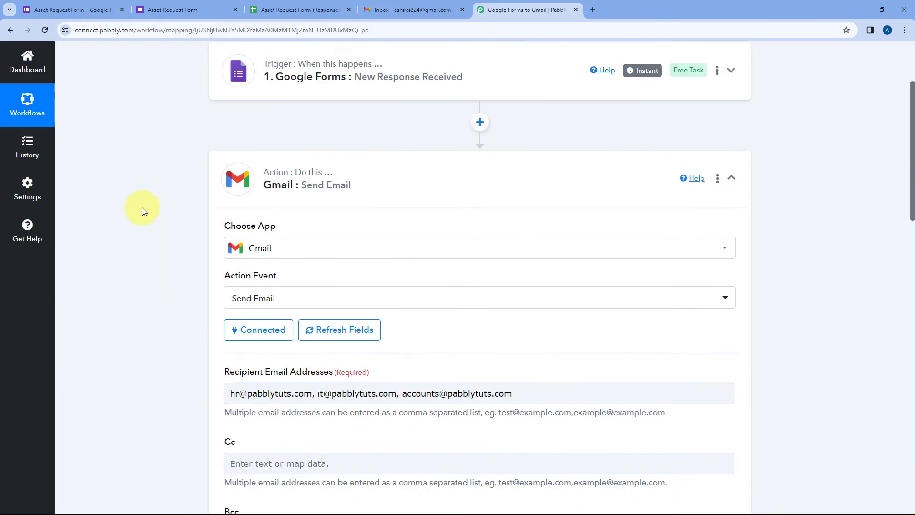
Append the Google Forms Employee Name answer after 'Asset Request from' in the subject
{"action": "scroll", "coordinate": [143, 207], "scroll_direction": "down", "scroll_amount": 5}
{"action": "scroll", "coordinate": [148, 209], "scroll_direction": "down", "scroll_amount": 5}
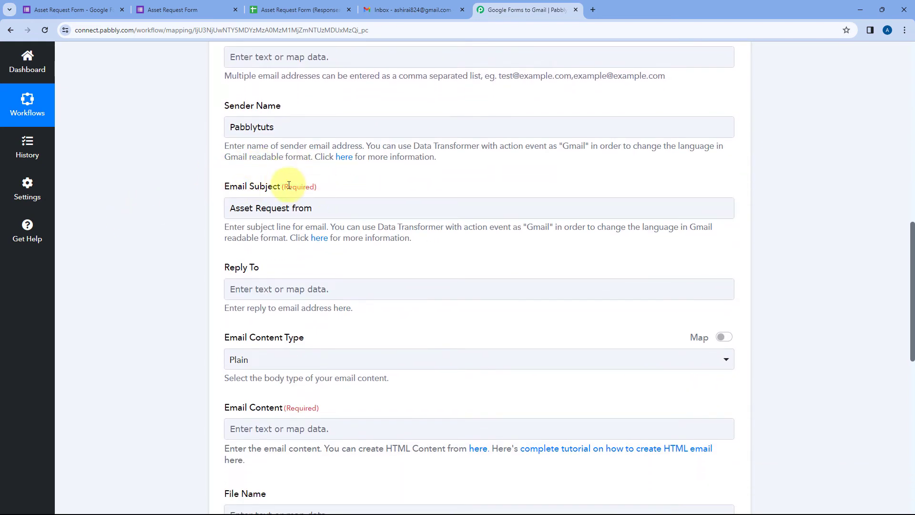
{"action": "left_click", "coordinate": [228, 207]}
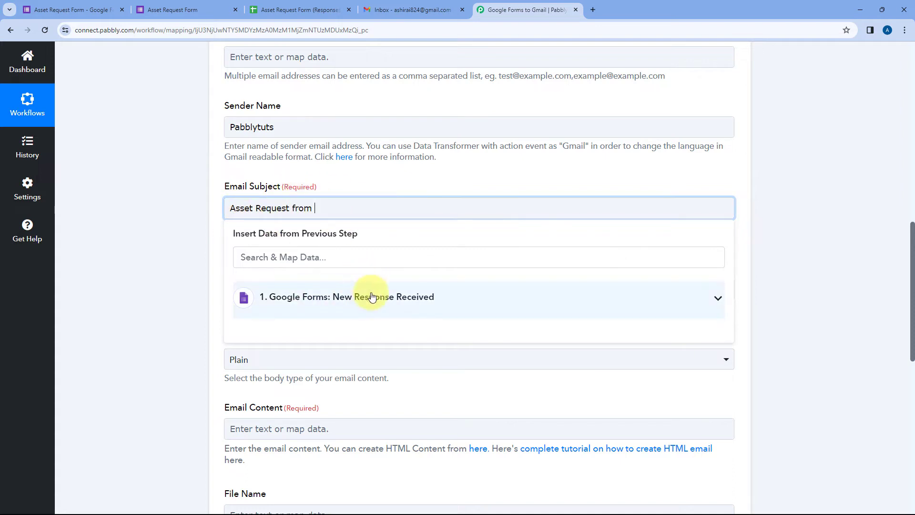
{"action": "left_click", "coordinate": [347, 298]}
{"action": "scroll", "coordinate": [339, 332], "scroll_direction": "down", "scroll_amount": 3}
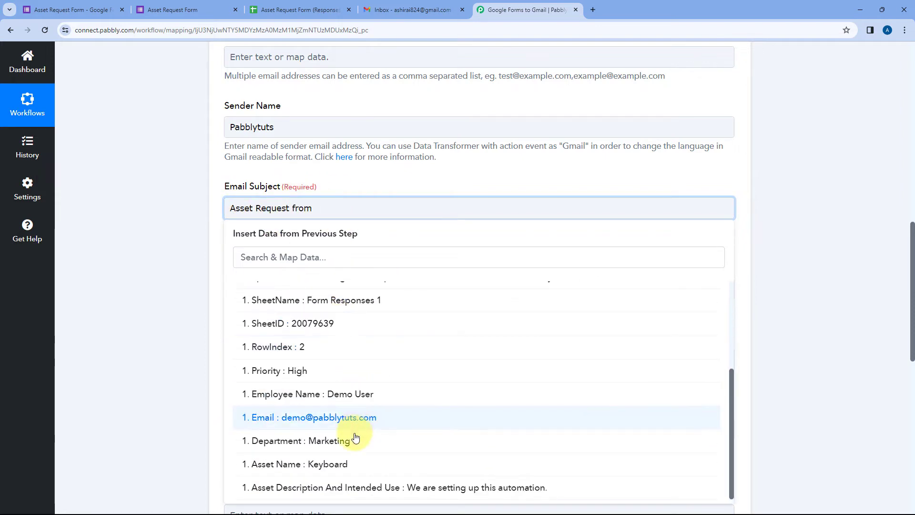
{"action": "left_click", "coordinate": [352, 396]}
{"action": "left_click", "coordinate": [164, 167]}
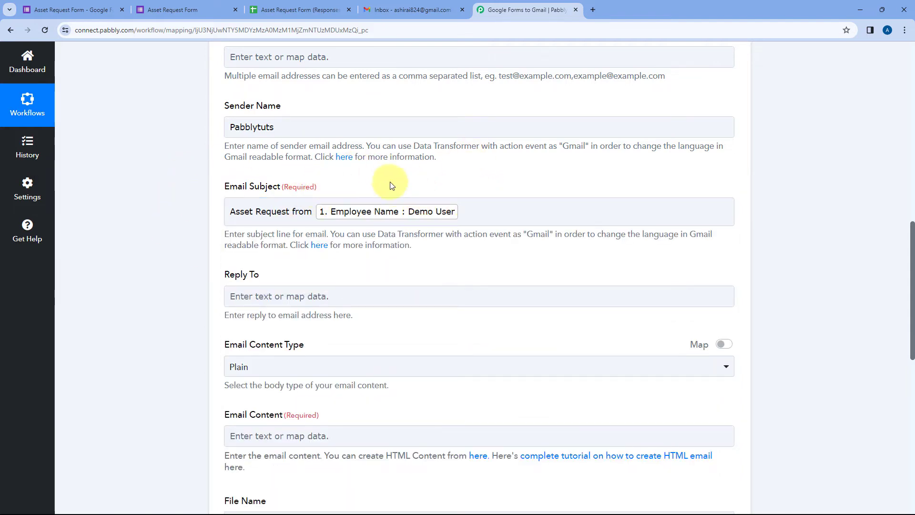
{"action": "scroll", "coordinate": [390, 181], "scroll_direction": "up", "scroll_amount": 4}
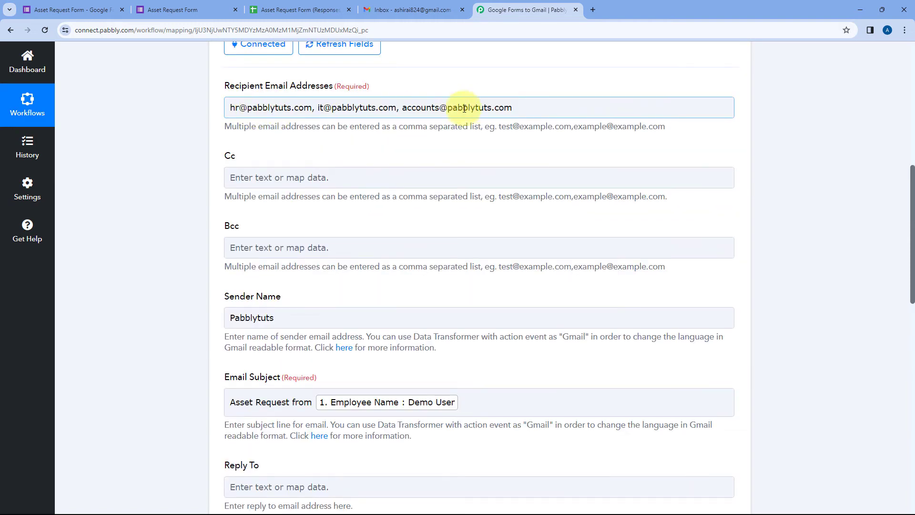
{"action": "scroll", "coordinate": [320, 148], "scroll_direction": "down", "scroll_amount": 4}
{"action": "scroll", "coordinate": [319, 150], "scroll_direction": "down", "scroll_amount": 1}
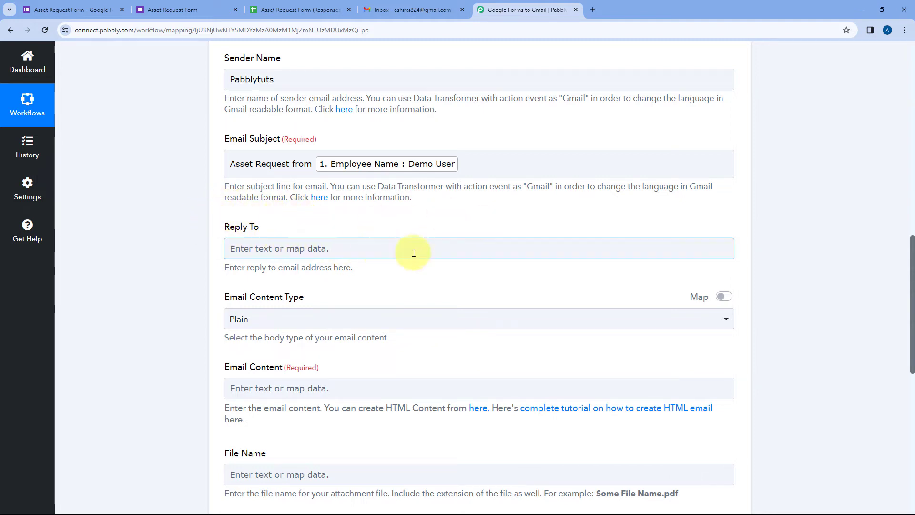
{"action": "scroll", "coordinate": [414, 235], "scroll_direction": "down", "scroll_amount": 2}
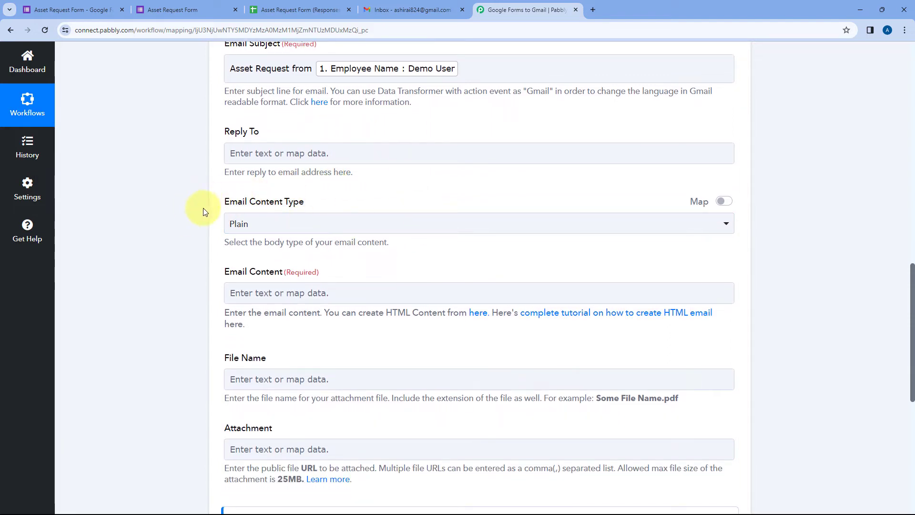
Keep the email content type as Plain and open the body with 'Hello,'
{"action": "scroll", "coordinate": [334, 191], "scroll_direction": "down", "scroll_amount": 1}
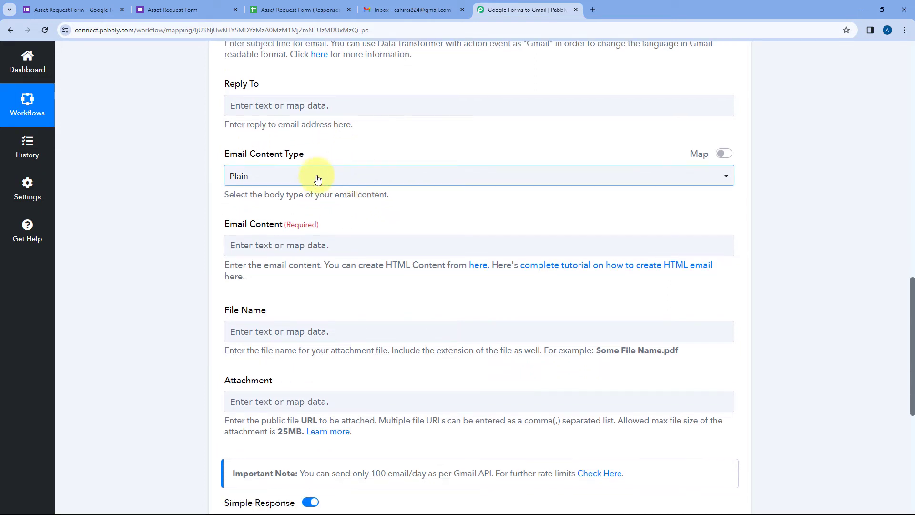
{"action": "left_click", "coordinate": [306, 174]}
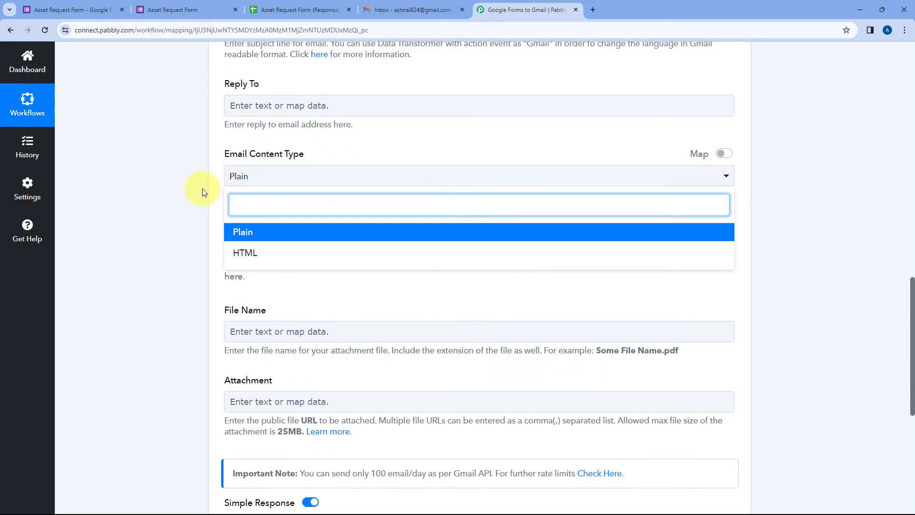
{"action": "left_click", "coordinate": [269, 236]}
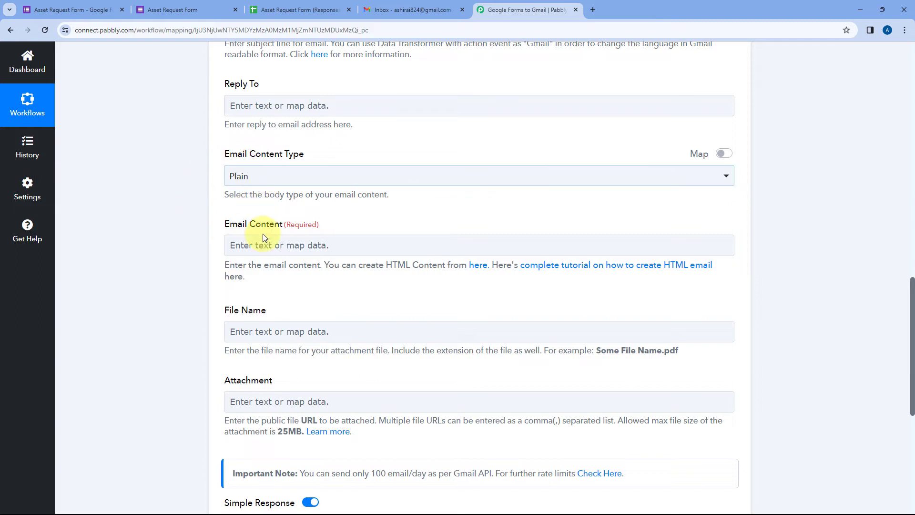
{"action": "left_click", "coordinate": [272, 246]}
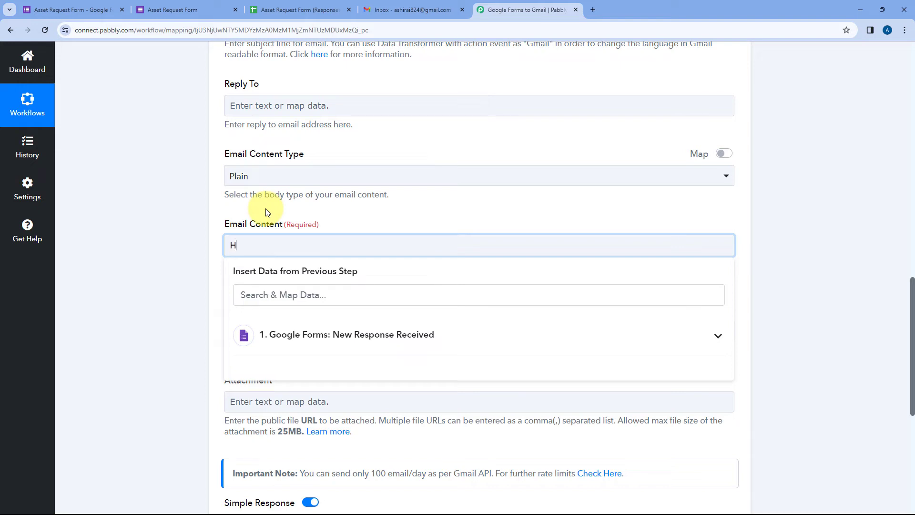
{"action": "type", "text": "Hello,"}
{"action": "key", "text": "Return"}
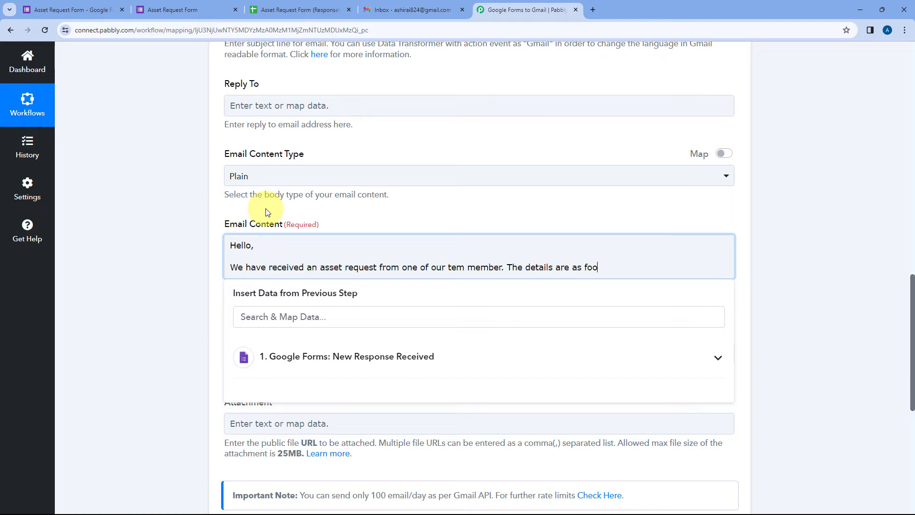
{"action": "key", "text": "Return"}
{"action": "key", "text": "Return"}
Add label lines Employee Name:, Email:, Department:, Asset Type:, Asset Name:, Description:
{"action": "type", "text": "Employee Name:"}
{"action": "key", "text": "Return"}
{"action": "type", "text": "Email:"}
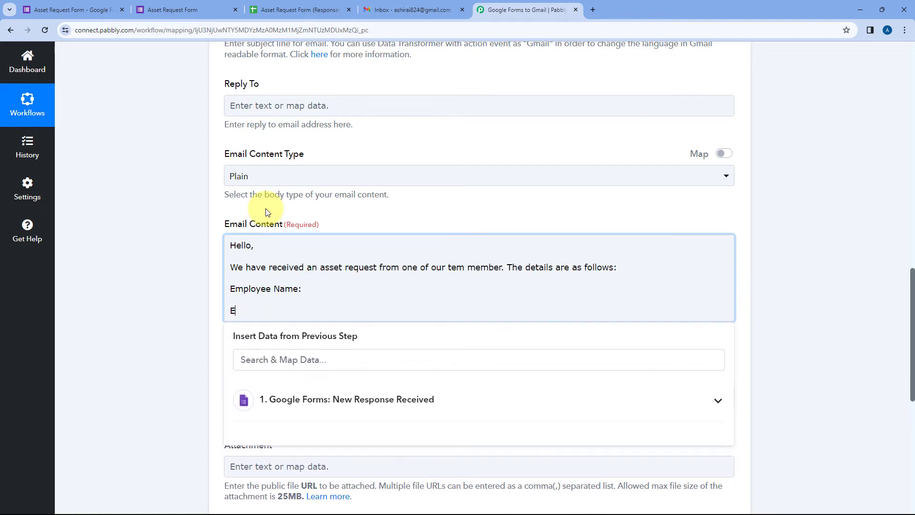
{"action": "key", "text": "Return"}
{"action": "type", "text": "Department:"}
{"action": "key", "text": "Return"}
{"action": "type", "text": "Asset Type:"}
{"action": "key", "text": "Return"}
{"action": "type", "text": "Asset Name:"}
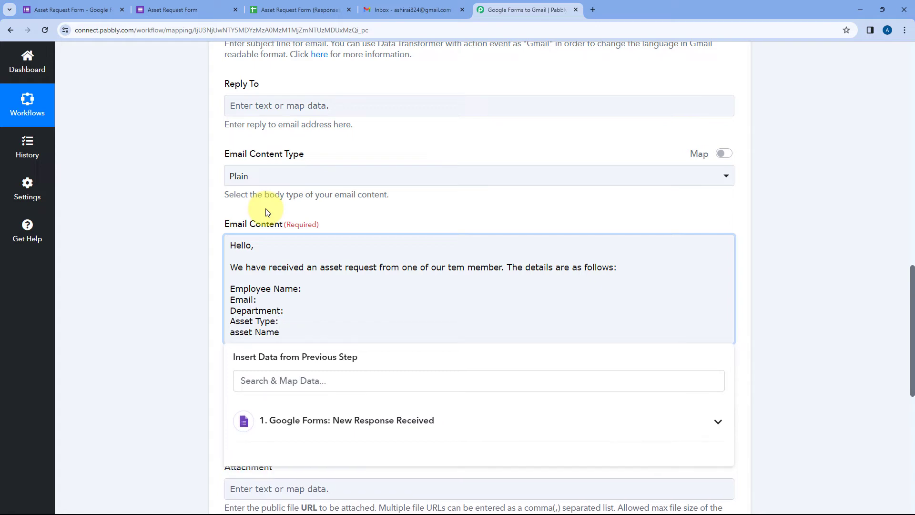
{"action": "key", "text": "Return"}
{"action": "key", "text": "Return"}
{"action": "type", "text": "Description:"}
Add a 'Thank you' and 'Regards' sign-off below the labels
{"action": "key", "text": "Return"}
{"action": "key", "text": "Return"}
{"action": "key", "text": "Return"}
{"action": "type", "text": "Thank you"}
{"action": "key", "text": "Return"}
{"action": "type", "text": "Regards"}
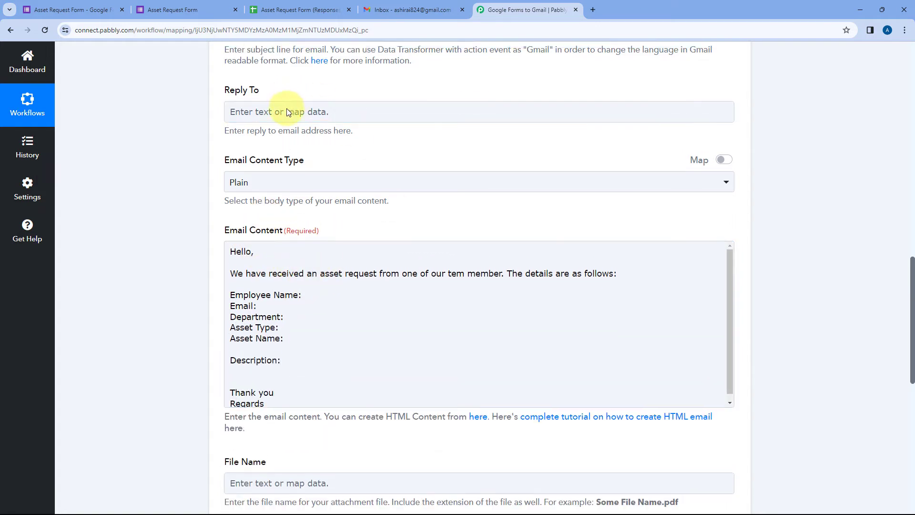
Correct 'tem' to 'team' in the email body
{"action": "scroll", "coordinate": [238, 107], "scroll_direction": "up", "scroll_amount": 7}
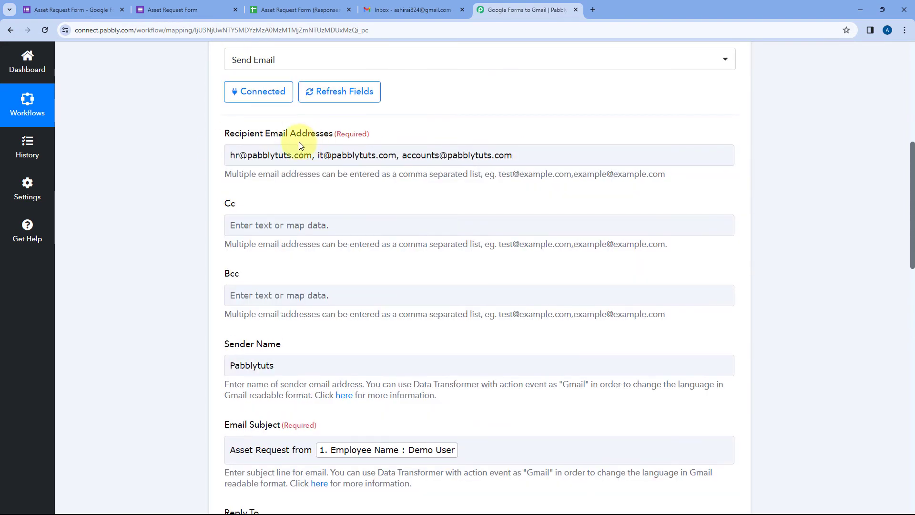
{"action": "scroll", "coordinate": [305, 143], "scroll_direction": "down", "scroll_amount": 8}
{"action": "scroll", "coordinate": [362, 172], "scroll_direction": "down", "scroll_amount": 2}
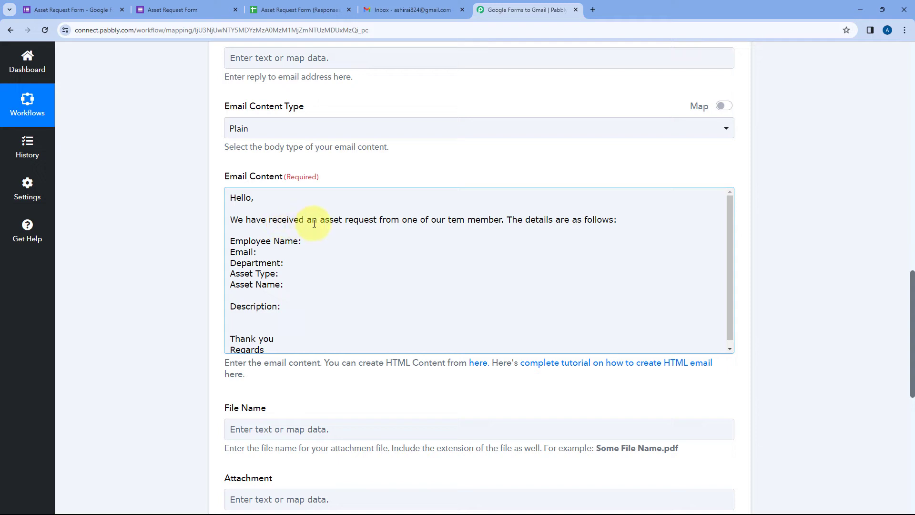
{"action": "left_click", "coordinate": [462, 220]}
{"action": "type", "text": "a"}
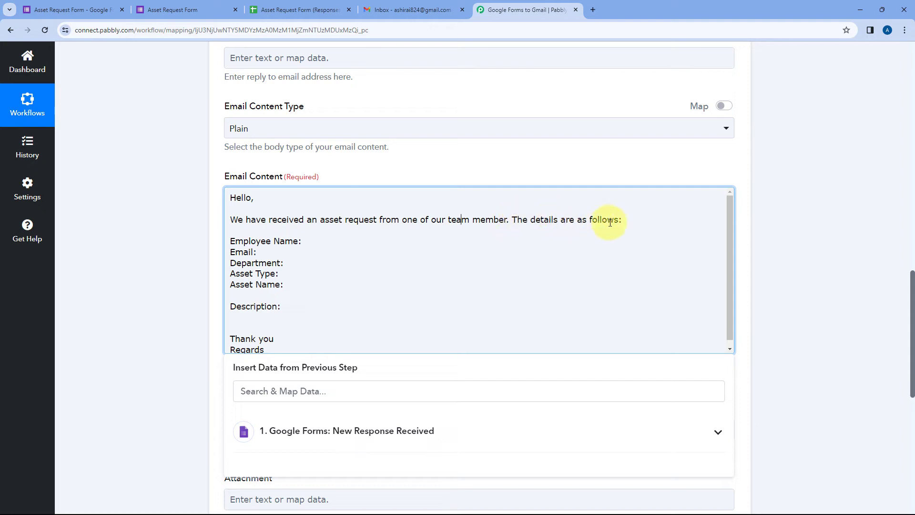
{"action": "left_click_drag", "start_coordinate": [235, 240], "coordinate": [276, 284]}
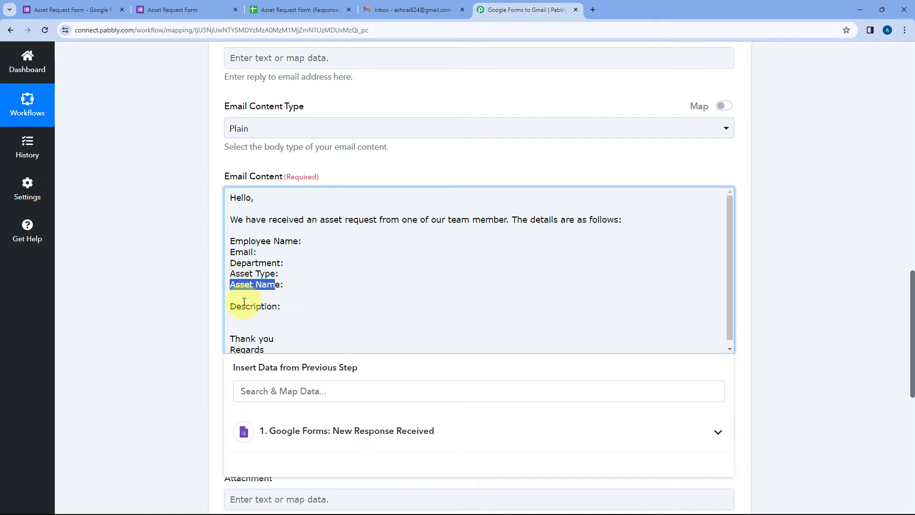
{"action": "left_click", "coordinate": [309, 301]}
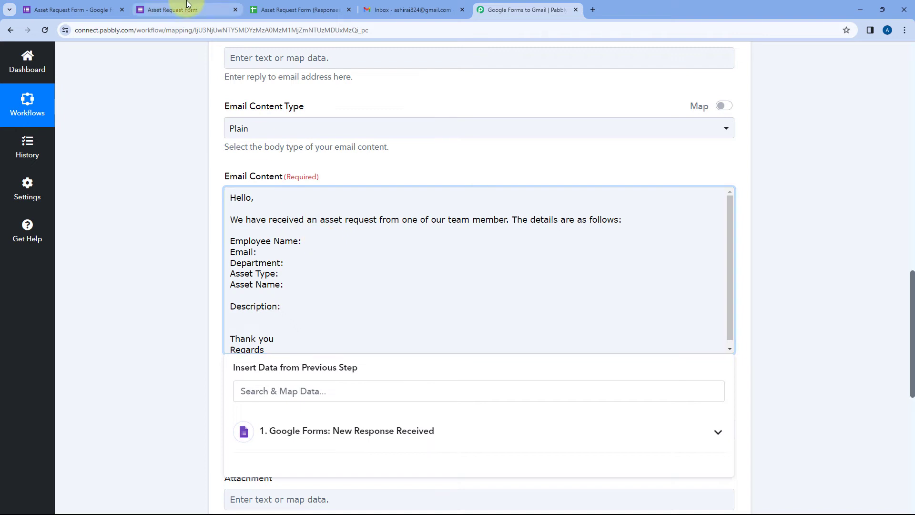
Check the submitted form, then expand the Google Forms trigger and Gmail action steps
{"action": "left_click", "coordinate": [172, 9]}
{"action": "left_click", "coordinate": [496, 9]}
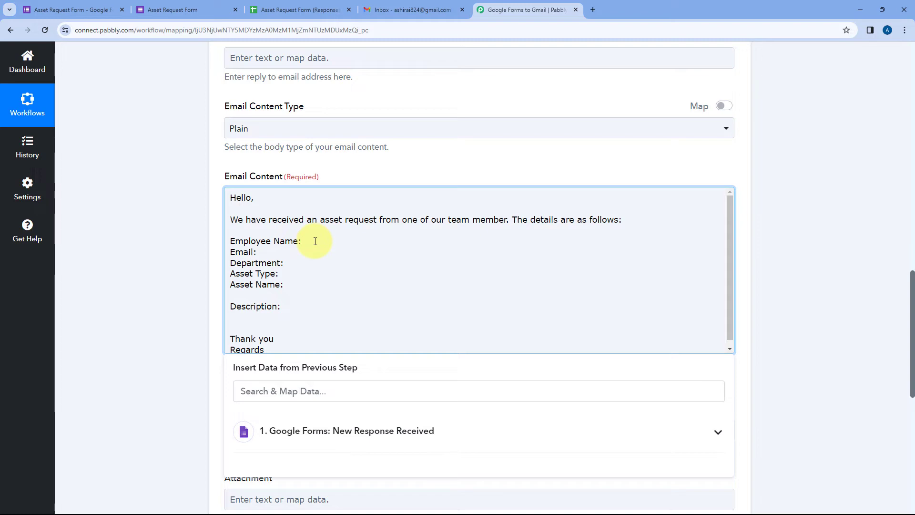
{"action": "scroll", "coordinate": [316, 241], "scroll_direction": "up", "scroll_amount": 9}
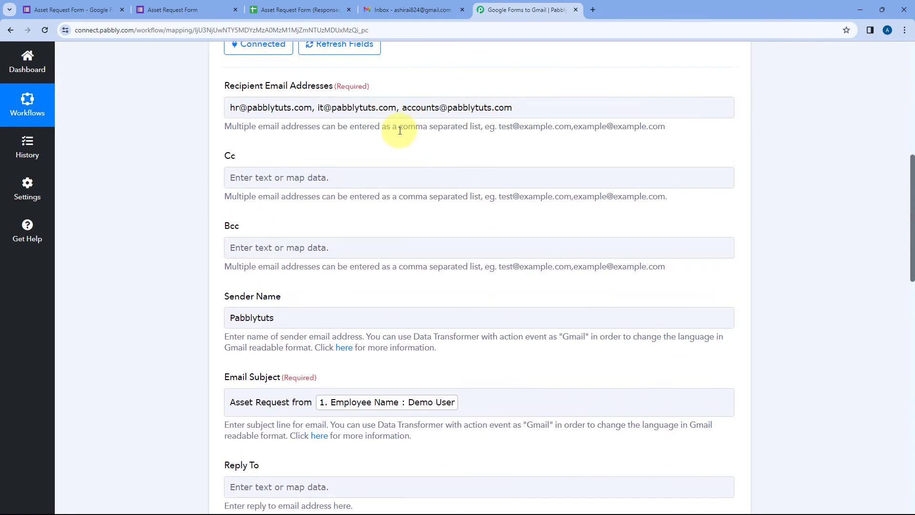
{"action": "scroll", "coordinate": [376, 184], "scroll_direction": "down", "scroll_amount": 8}
{"action": "scroll", "coordinate": [379, 222], "scroll_direction": "up", "scroll_amount": 5}
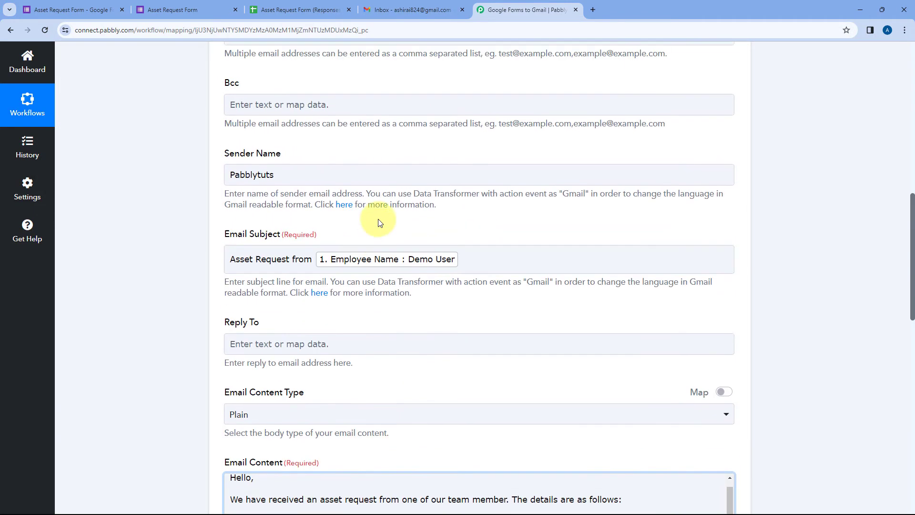
{"action": "scroll", "coordinate": [379, 219], "scroll_direction": "up", "scroll_amount": 7}
{"action": "left_click", "coordinate": [466, 85]}
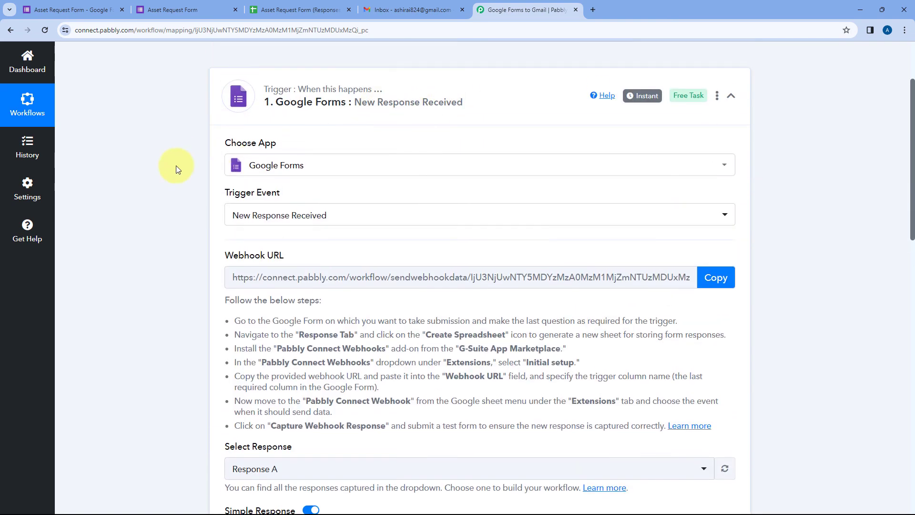
{"action": "scroll", "coordinate": [176, 165], "scroll_direction": "down", "scroll_amount": 10}
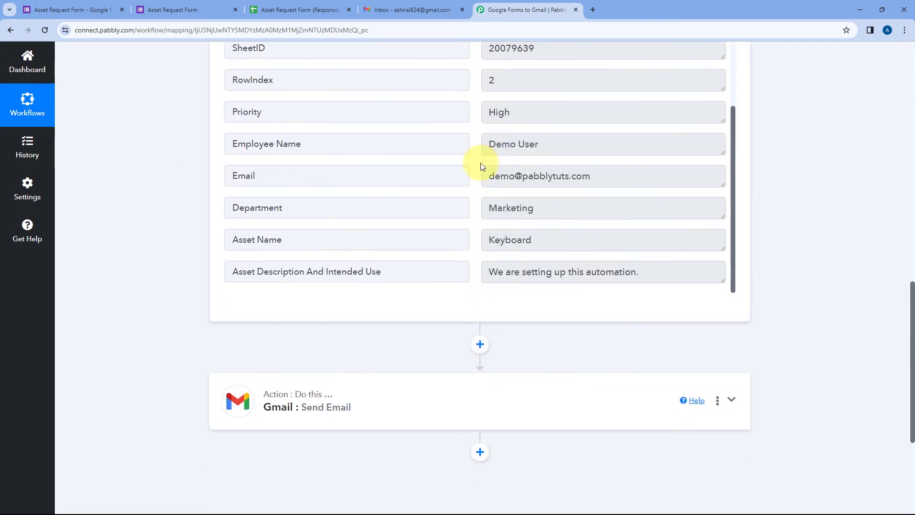
{"action": "scroll", "coordinate": [480, 166], "scroll_direction": "down", "scroll_amount": 3}
{"action": "left_click", "coordinate": [383, 256]}
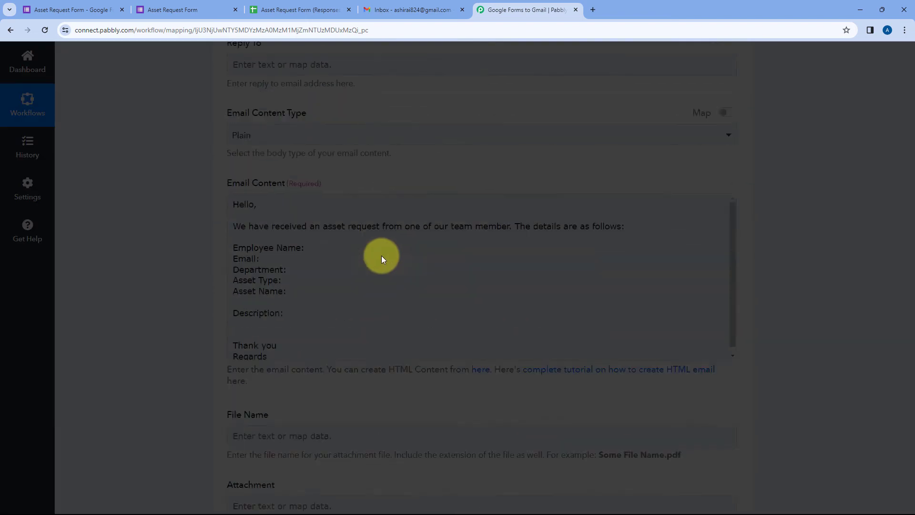
{"action": "scroll", "coordinate": [369, 229], "scroll_direction": "down", "scroll_amount": 10}
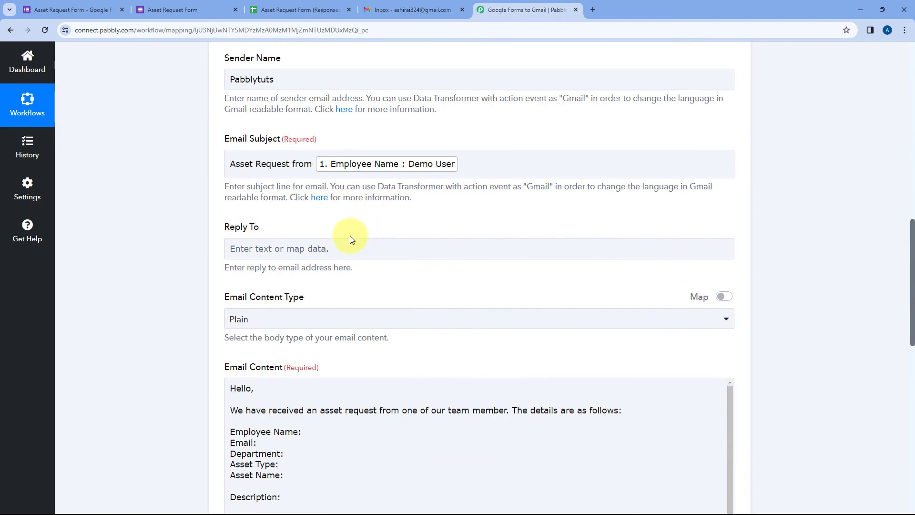
{"action": "scroll", "coordinate": [336, 237], "scroll_direction": "down", "scroll_amount": 4}
{"action": "left_click", "coordinate": [314, 244]}
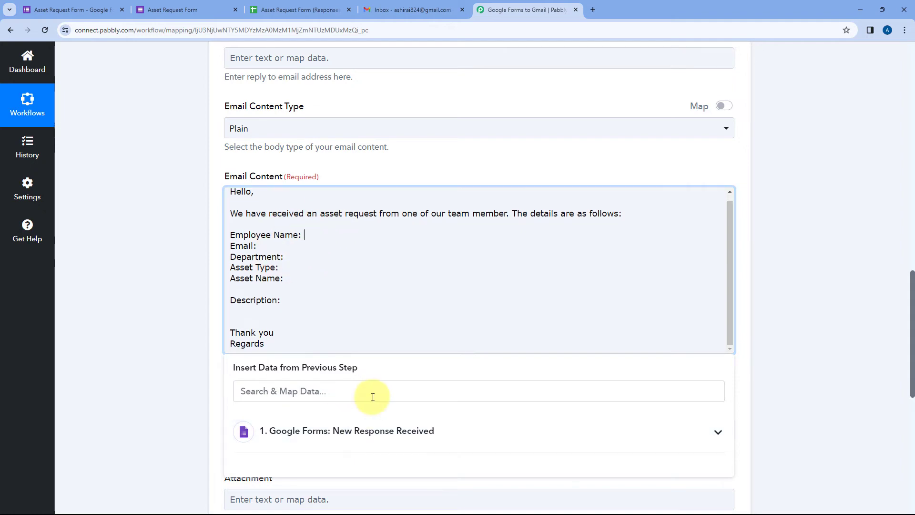
Map the form's Employee Name answer after the 'Employee Name:' label in the body
{"action": "left_click", "coordinate": [365, 431]}
{"action": "scroll", "coordinate": [155, 331], "scroll_direction": "down", "scroll_amount": 1}
{"action": "scroll", "coordinate": [155, 330], "scroll_direction": "down", "scroll_amount": 2}
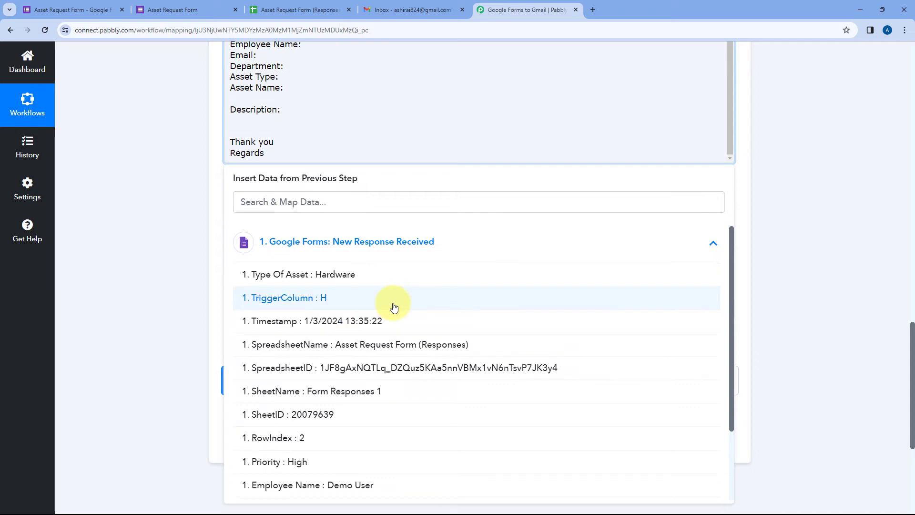
{"action": "scroll", "coordinate": [394, 308], "scroll_direction": "down", "scroll_amount": 2}
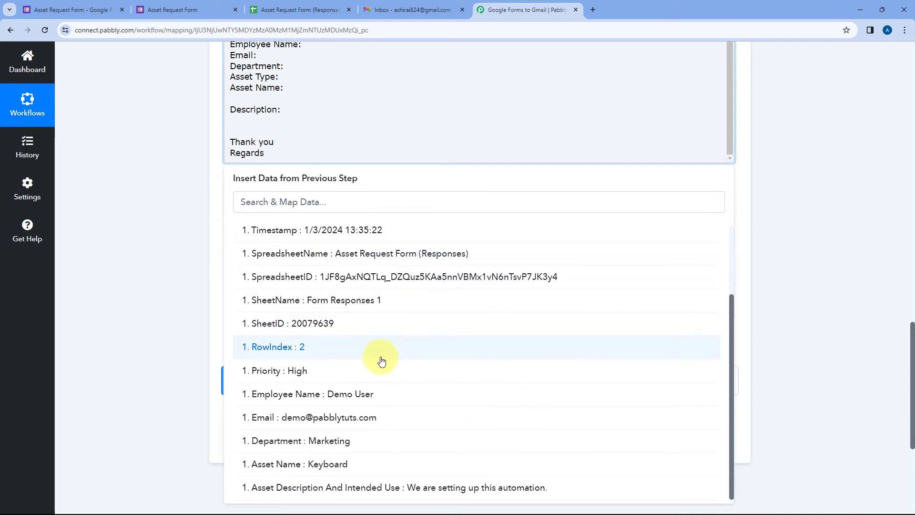
{"action": "scroll", "coordinate": [362, 310], "scroll_direction": "down", "scroll_amount": 2}
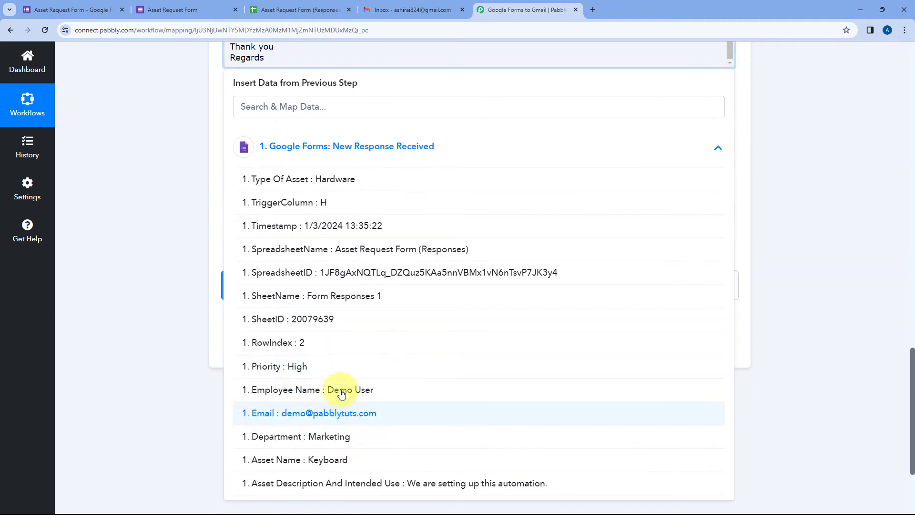
{"action": "left_click", "coordinate": [342, 390]}
{"action": "scroll", "coordinate": [199, 223], "scroll_direction": "up", "scroll_amount": 4}
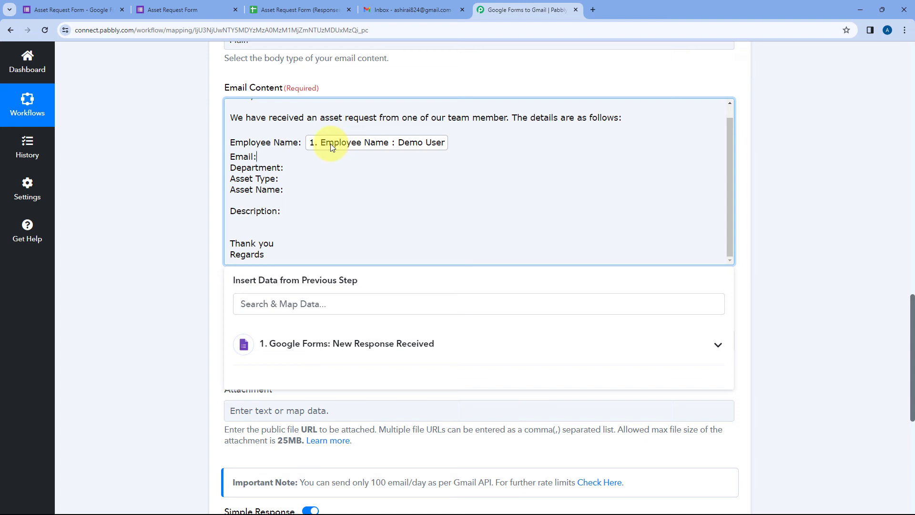
{"action": "left_click", "coordinate": [185, 1]}
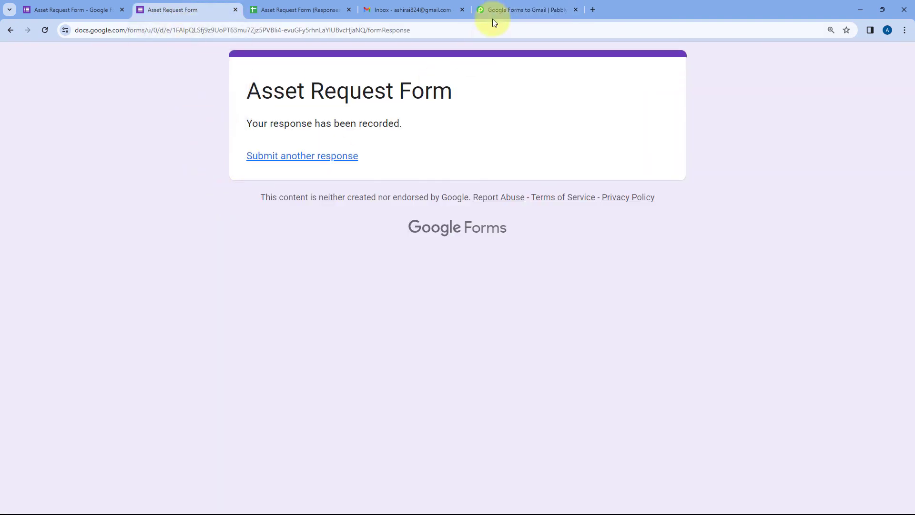
{"action": "left_click", "coordinate": [497, 5]}
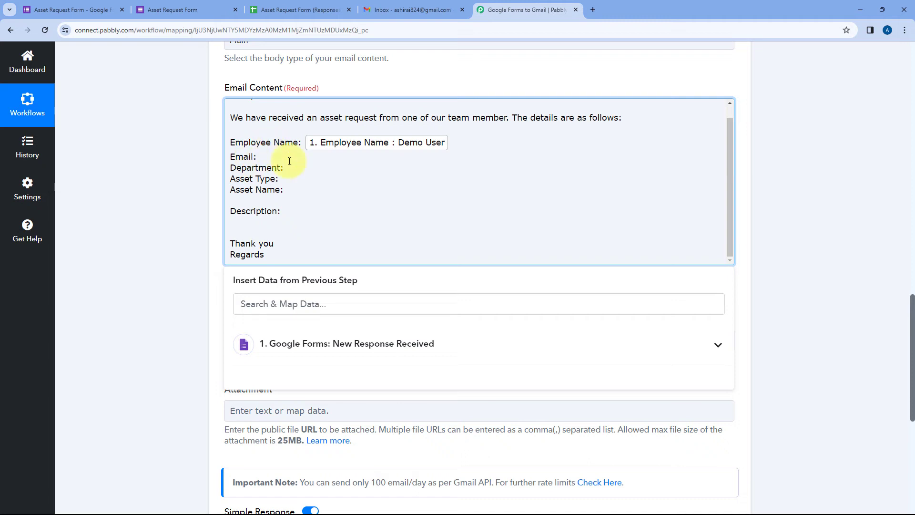
Map the form's Email and Department answers after the Email: and Department: labels
{"action": "left_click", "coordinate": [350, 349]}
{"action": "scroll", "coordinate": [337, 364], "scroll_direction": "down", "scroll_amount": 5}
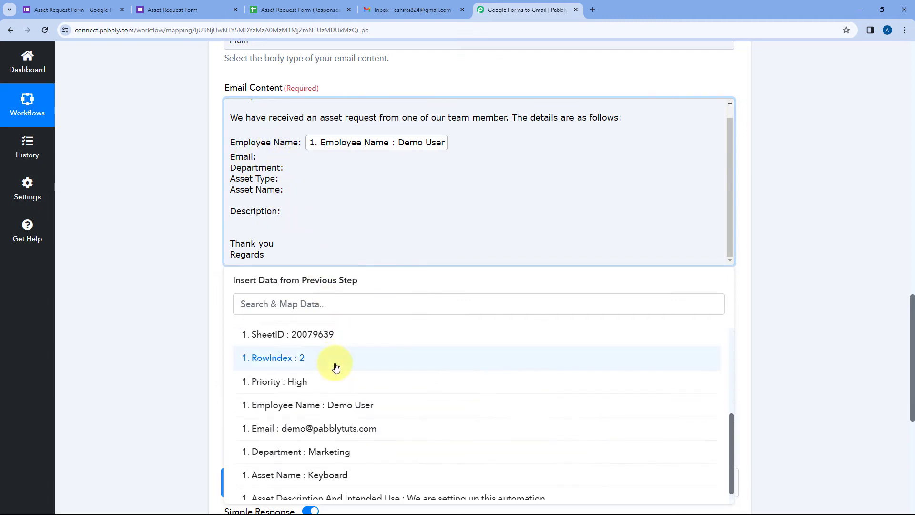
{"action": "left_click", "coordinate": [328, 420]}
{"action": "left_click", "coordinate": [301, 173]}
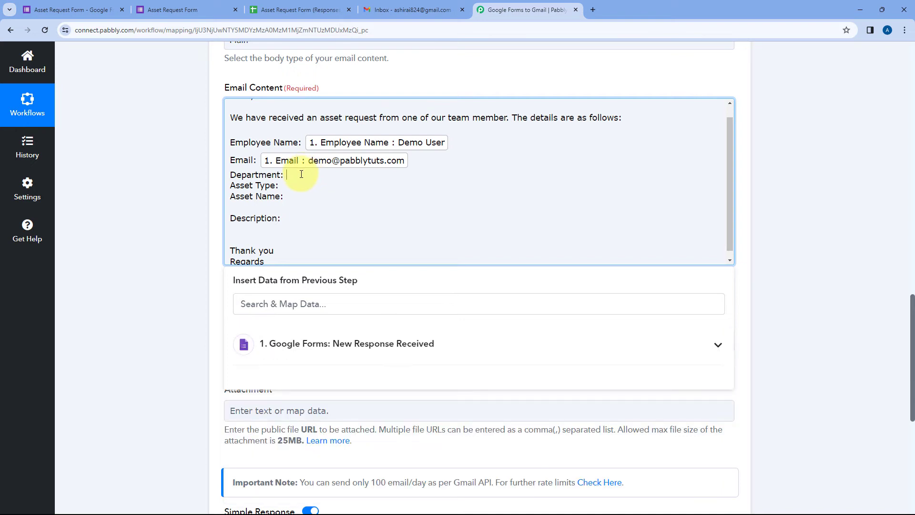
{"action": "left_click", "coordinate": [334, 343]}
{"action": "scroll", "coordinate": [342, 403], "scroll_direction": "down", "scroll_amount": 5}
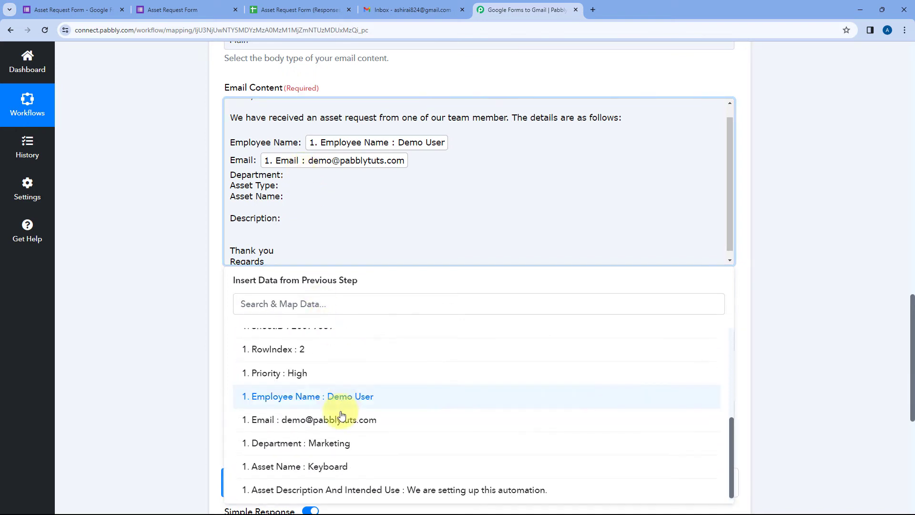
{"action": "left_click", "coordinate": [342, 444]}
Map the Type Of Asset and Asset Name answers after Asset Type: and Asset Name:
{"action": "left_click", "coordinate": [307, 191]}
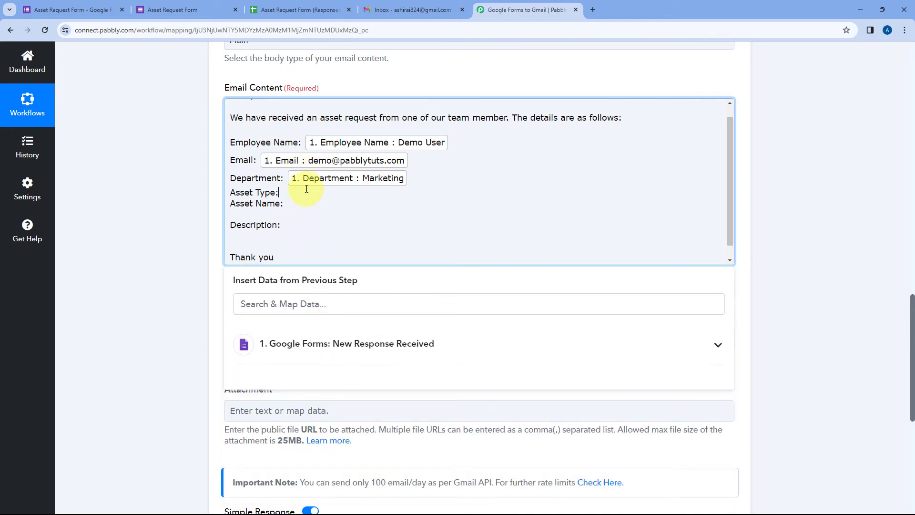
{"action": "left_click", "coordinate": [316, 354]}
{"action": "scroll", "coordinate": [345, 392], "scroll_direction": "down", "scroll_amount": 5}
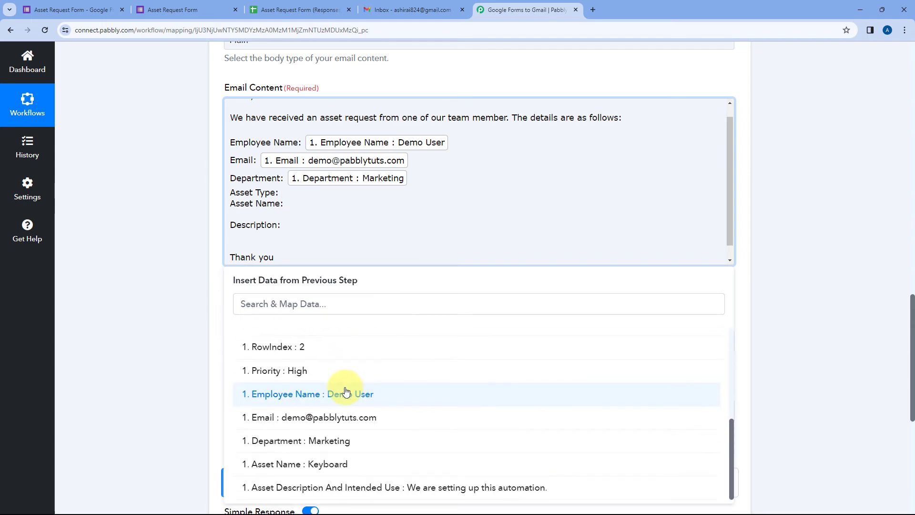
{"action": "scroll", "coordinate": [341, 429], "scroll_direction": "up", "scroll_amount": 5}
{"action": "left_click", "coordinate": [336, 377]}
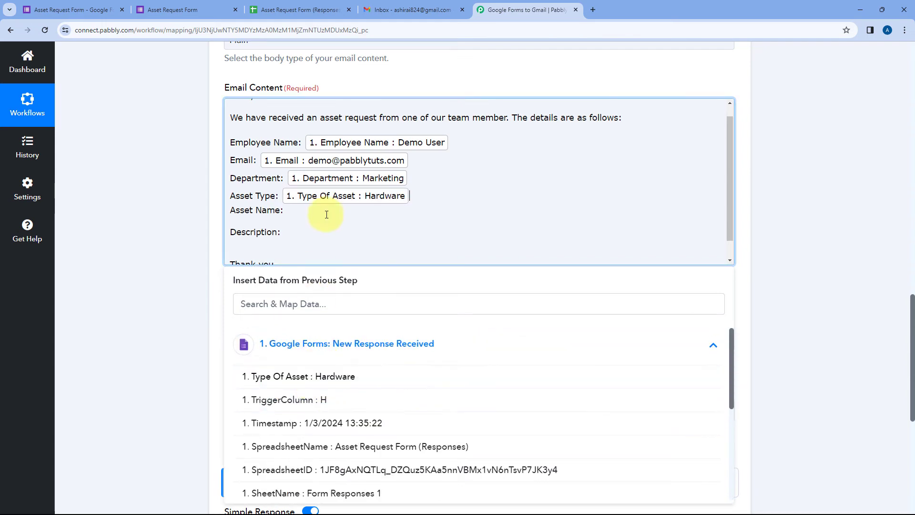
{"action": "left_click", "coordinate": [327, 214]}
{"action": "left_click", "coordinate": [312, 363]}
{"action": "scroll", "coordinate": [325, 380], "scroll_direction": "down", "scroll_amount": 5}
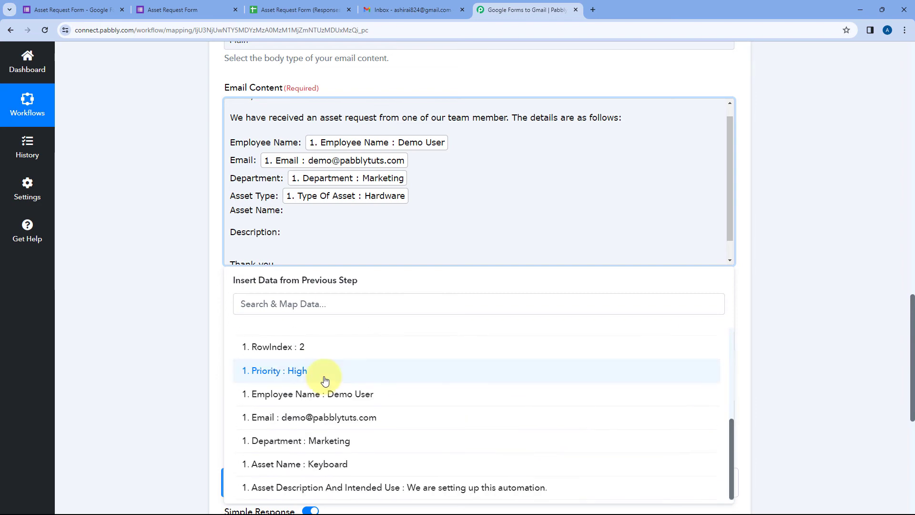
{"action": "scroll", "coordinate": [325, 381], "scroll_direction": "down", "scroll_amount": 1}
{"action": "left_click", "coordinate": [333, 465]}
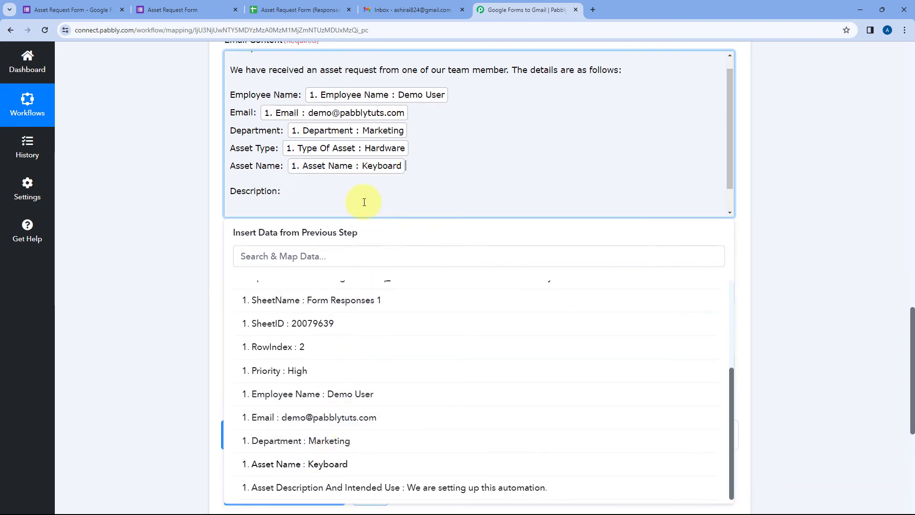
Map the Asset Description And Intended Use answer after Description: and review the body
{"action": "left_click", "coordinate": [334, 192]}
{"action": "left_click", "coordinate": [321, 309]}
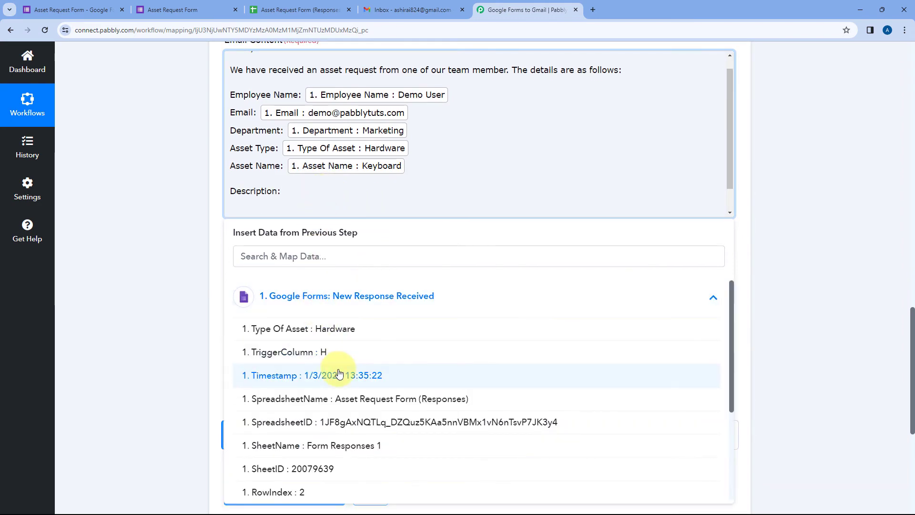
{"action": "scroll", "coordinate": [336, 408], "scroll_direction": "down", "scroll_amount": 5}
{"action": "left_click", "coordinate": [382, 487]}
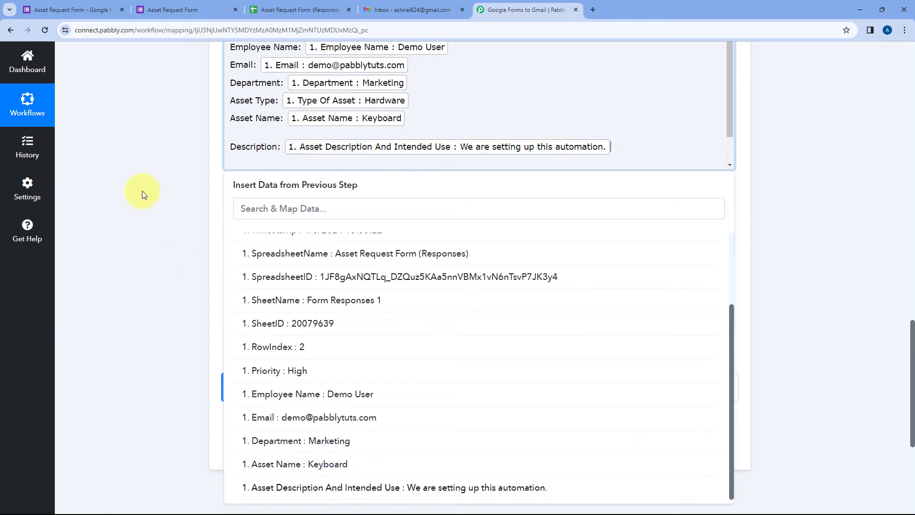
{"action": "left_click", "coordinate": [145, 193]}
{"action": "scroll", "coordinate": [165, 184], "scroll_direction": "down", "scroll_amount": 1}
{"action": "scroll", "coordinate": [402, 99], "scroll_direction": "up", "scroll_amount": 3}
{"action": "scroll", "coordinate": [441, 142], "scroll_direction": "down", "scroll_amount": 1}
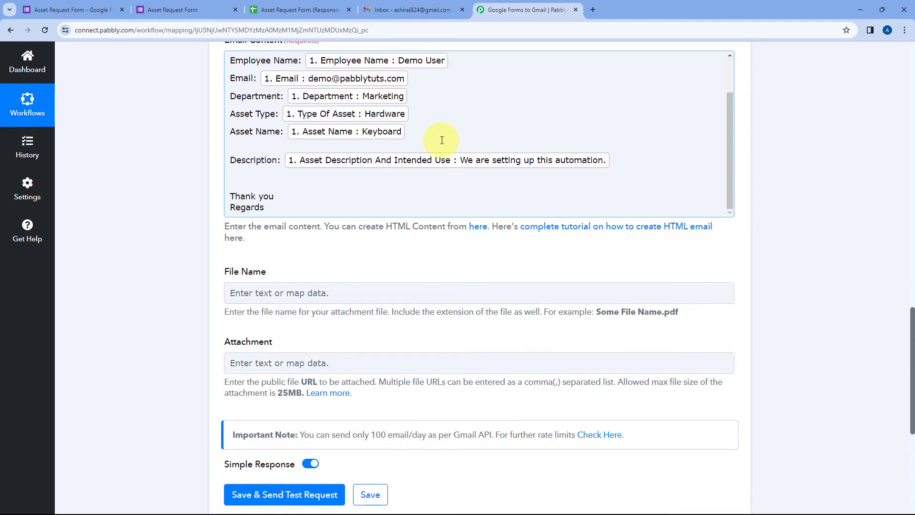
{"action": "scroll", "coordinate": [183, 142], "scroll_direction": "up", "scroll_amount": 2}
{"action": "scroll", "coordinate": [355, 176], "scroll_direction": "up", "scroll_amount": 2}
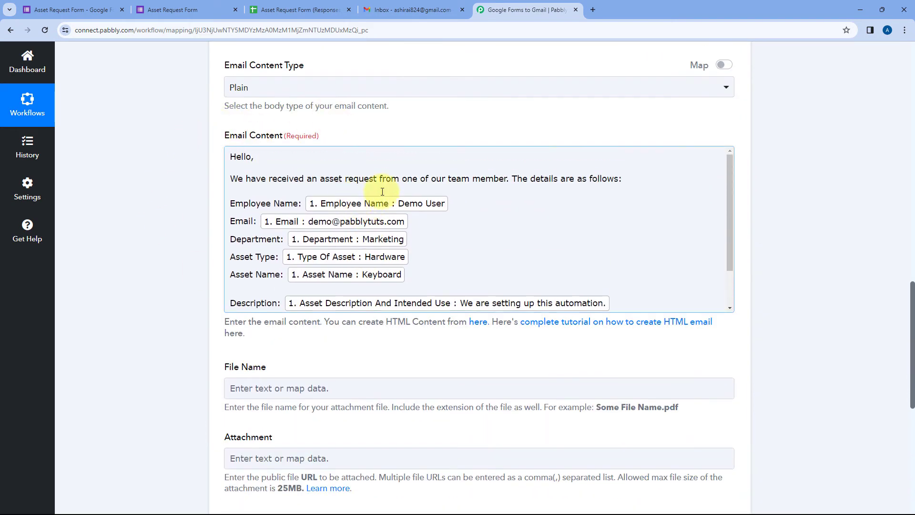
{"action": "scroll", "coordinate": [328, 161], "scroll_direction": "up", "scroll_amount": 4}
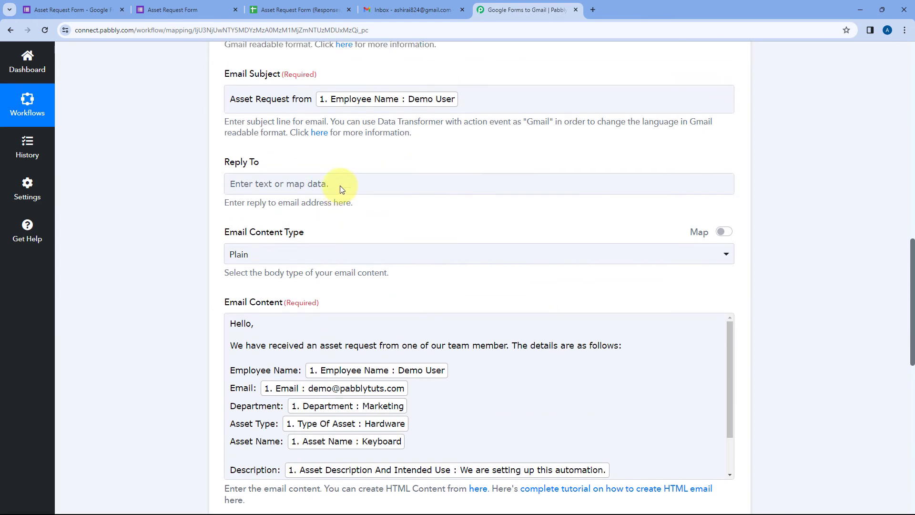
{"action": "scroll", "coordinate": [301, 114], "scroll_direction": "up", "scroll_amount": 7}
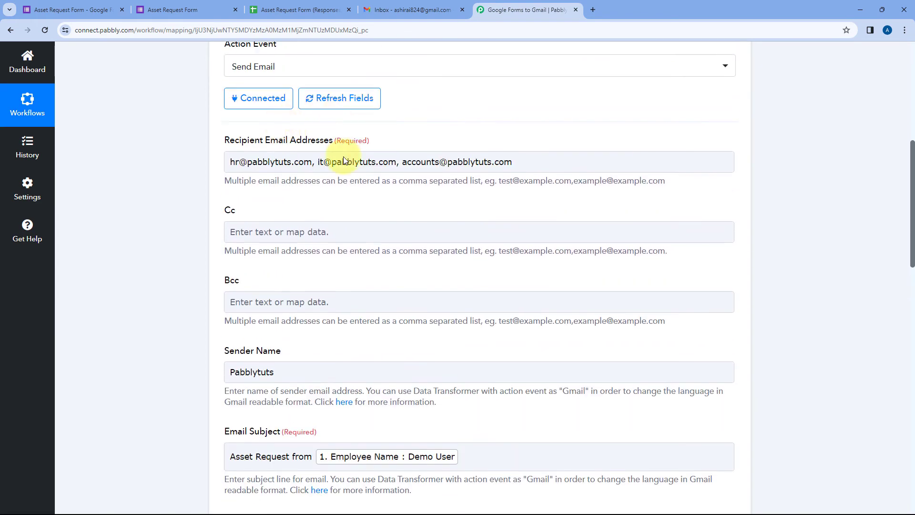
{"action": "scroll", "coordinate": [468, 141], "scroll_direction": "down", "scroll_amount": 7}
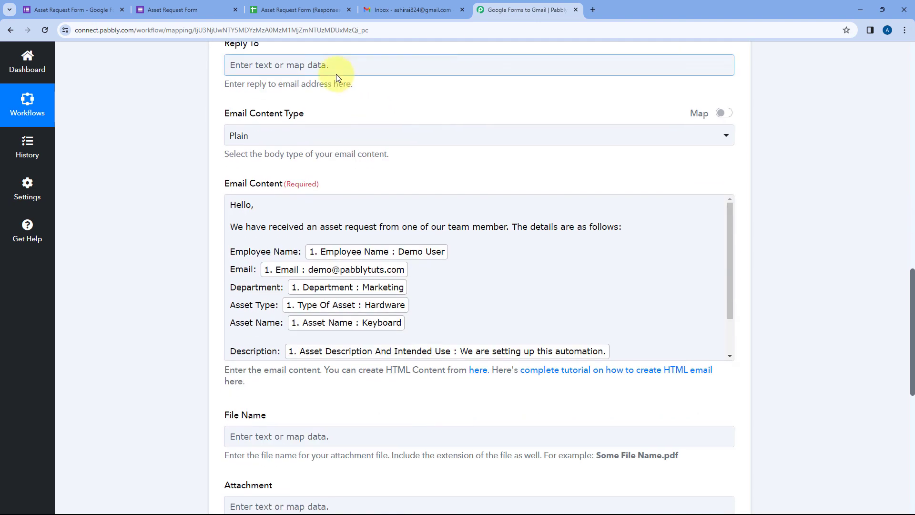
{"action": "scroll", "coordinate": [350, 105], "scroll_direction": "down", "scroll_amount": 4}
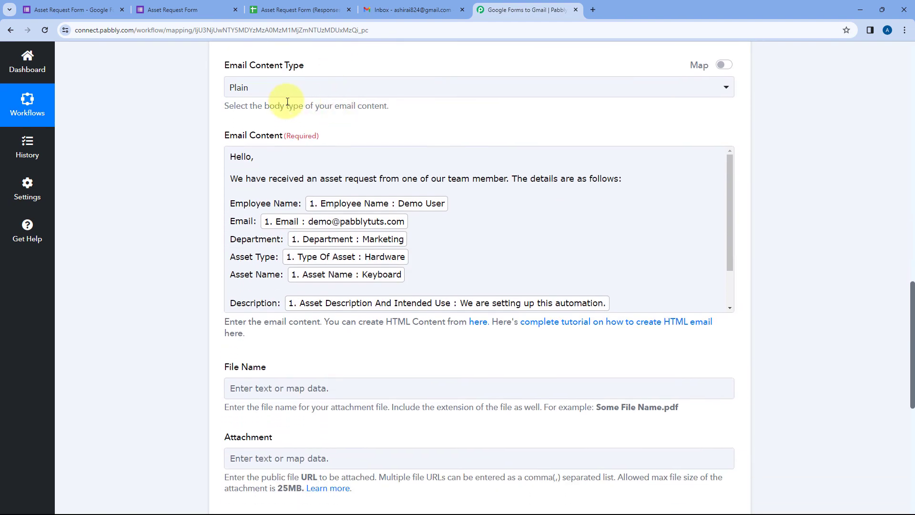
{"action": "scroll", "coordinate": [356, 104], "scroll_direction": "down", "scroll_amount": 2}
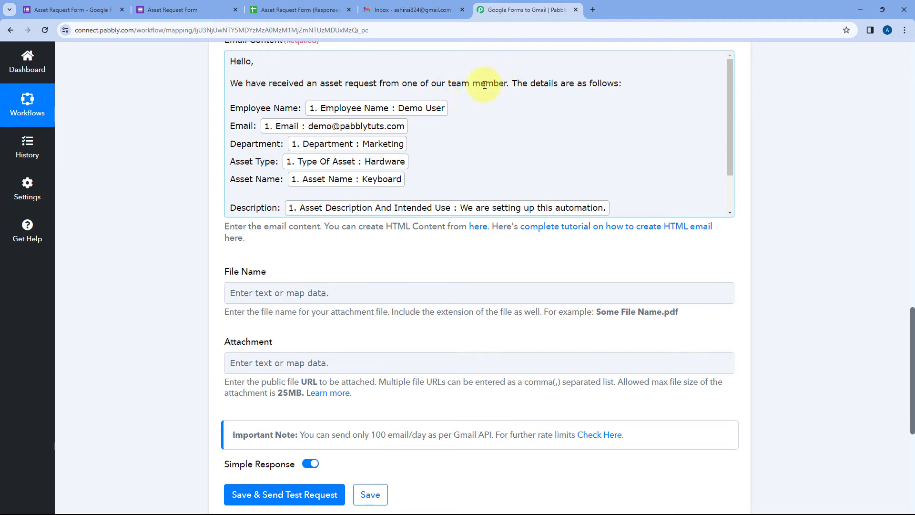
{"action": "scroll", "coordinate": [470, 145], "scroll_direction": "down", "scroll_amount": 1}
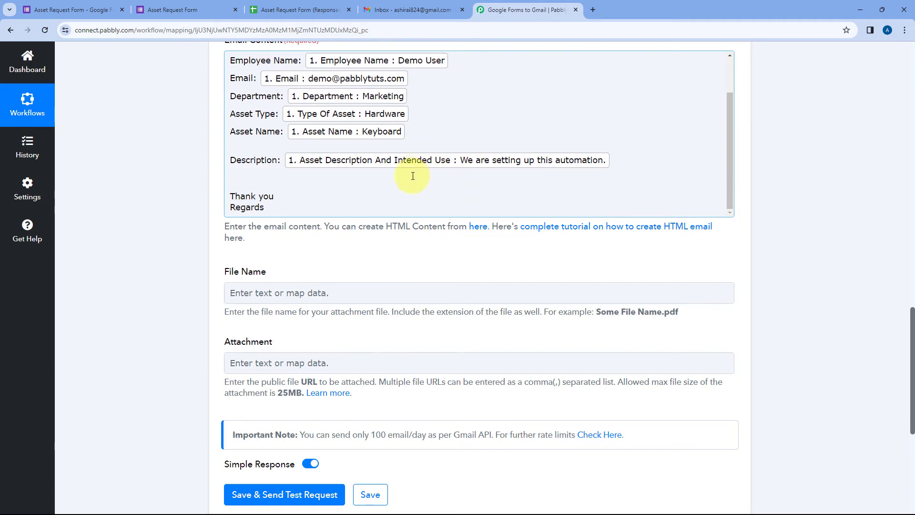
Delete the extra blank line above 'Thank you', then glance at the form and Gmail tabs
{"action": "left_click", "coordinate": [385, 176]}
{"action": "key", "text": "BackSpace"}
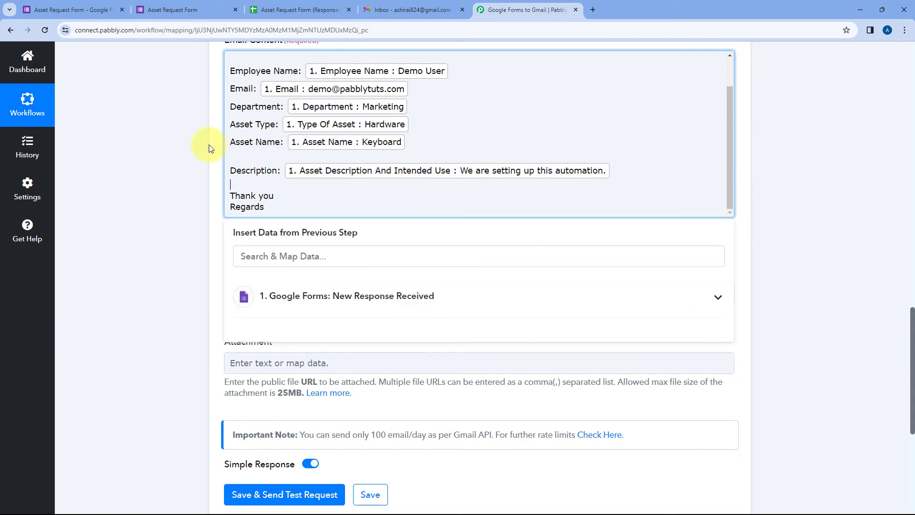
{"action": "left_click", "coordinate": [208, 146]}
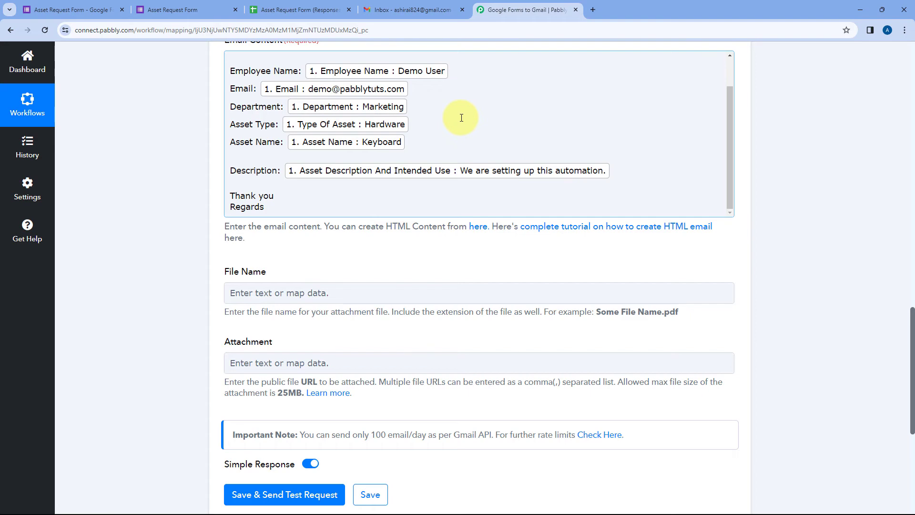
{"action": "scroll", "coordinate": [462, 117], "scroll_direction": "down", "scroll_amount": 2}
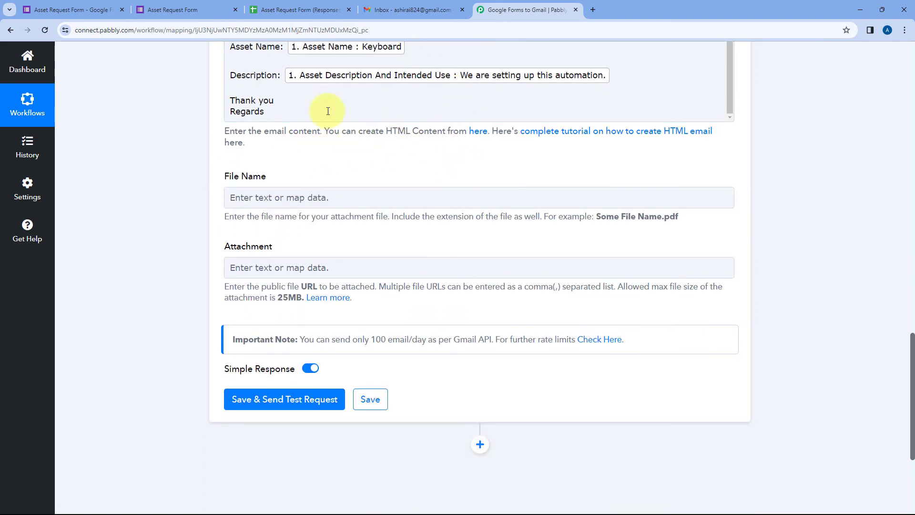
{"action": "left_click", "coordinate": [172, 9]}
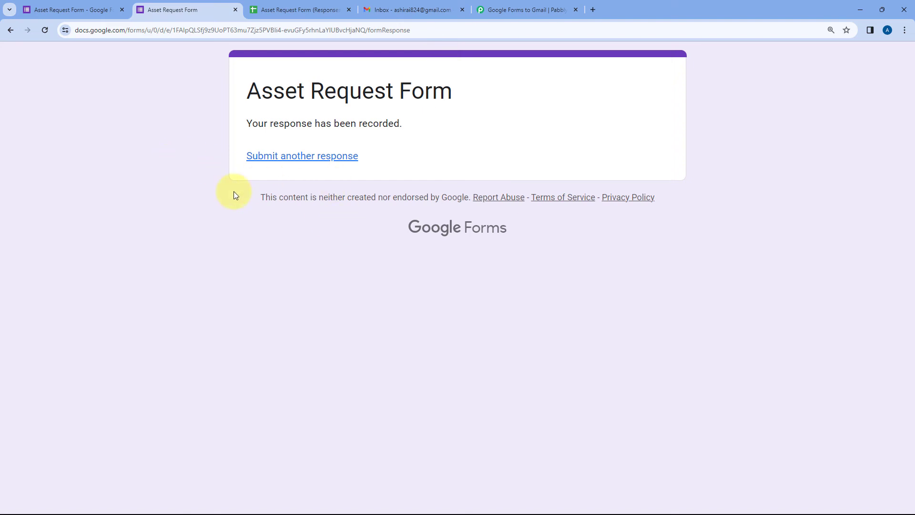
{"action": "left_click", "coordinate": [428, 8]}
{"action": "left_click", "coordinate": [491, 9]}
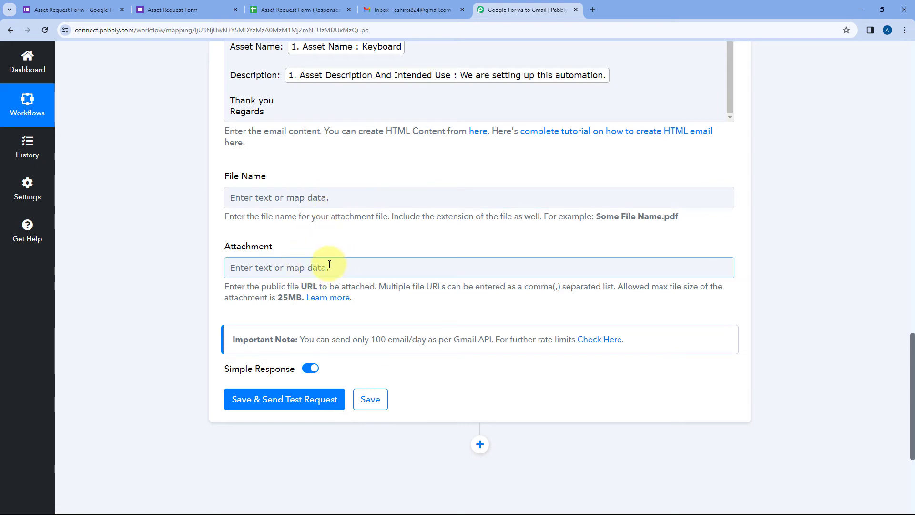
Save the Send Email step and send a test request, which returns status 'sent'
{"action": "left_click", "coordinate": [270, 195]}
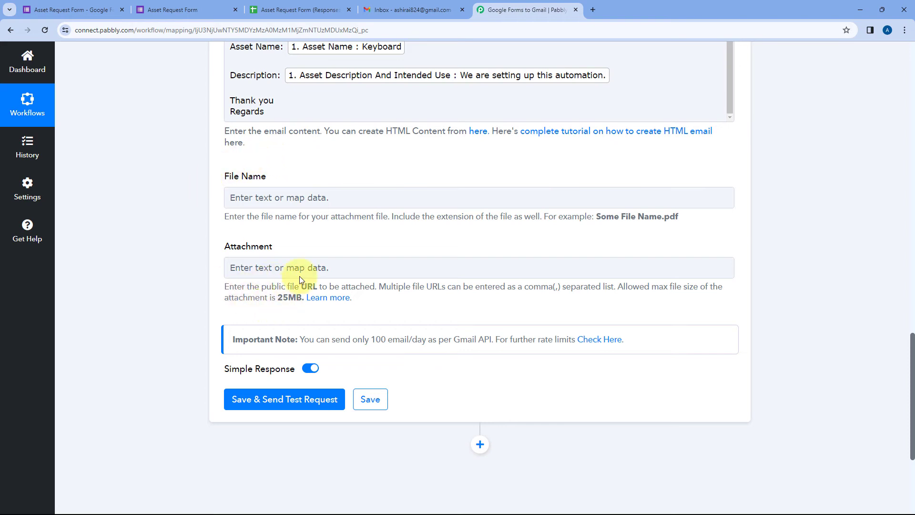
{"action": "scroll", "coordinate": [309, 174], "scroll_direction": "down", "scroll_amount": 1}
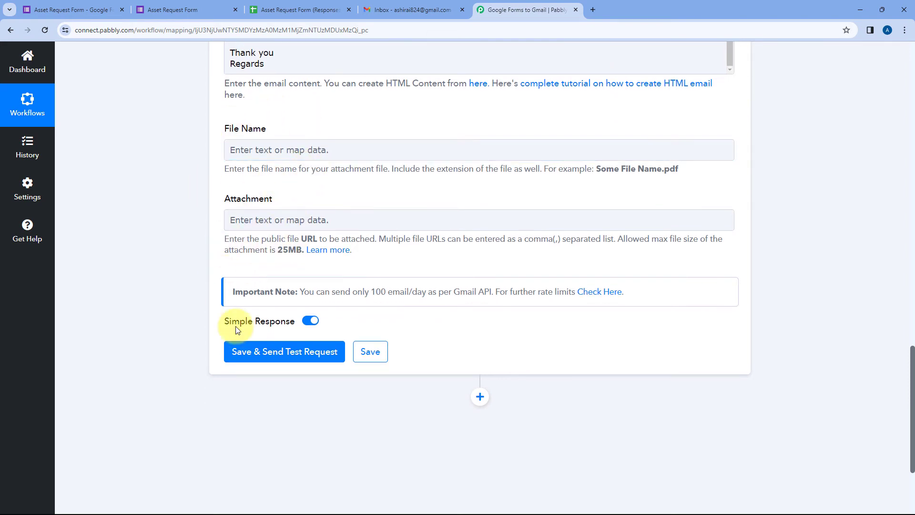
{"action": "left_click", "coordinate": [281, 350]}
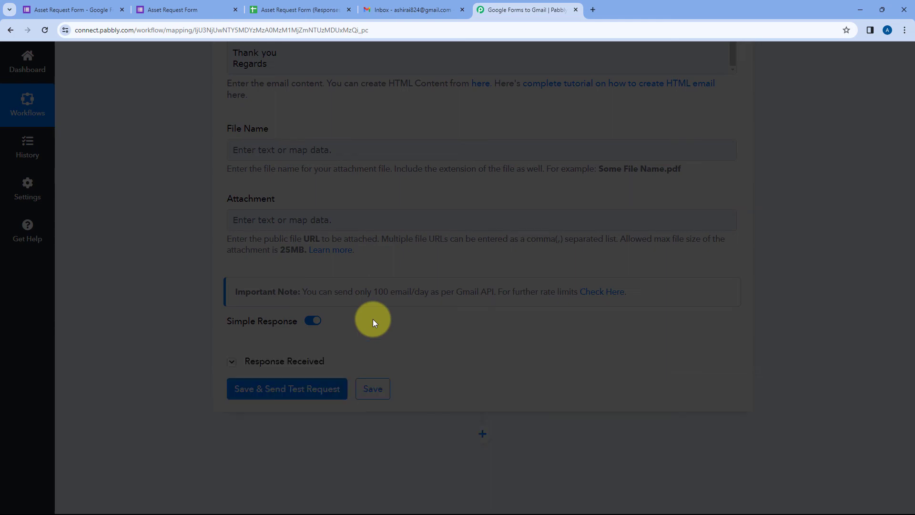
{"action": "scroll", "coordinate": [399, 327], "scroll_direction": "down", "scroll_amount": 5}
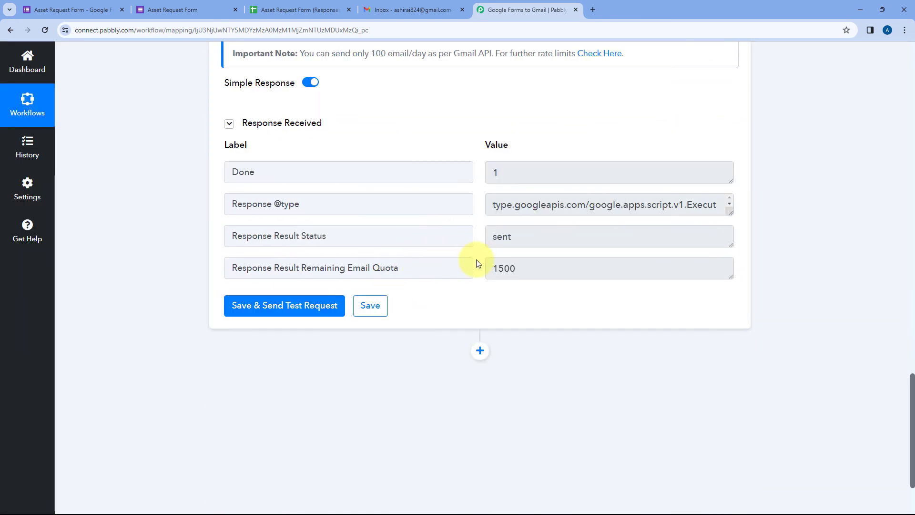
{"action": "scroll", "coordinate": [474, 286], "scroll_direction": "up", "scroll_amount": 6}
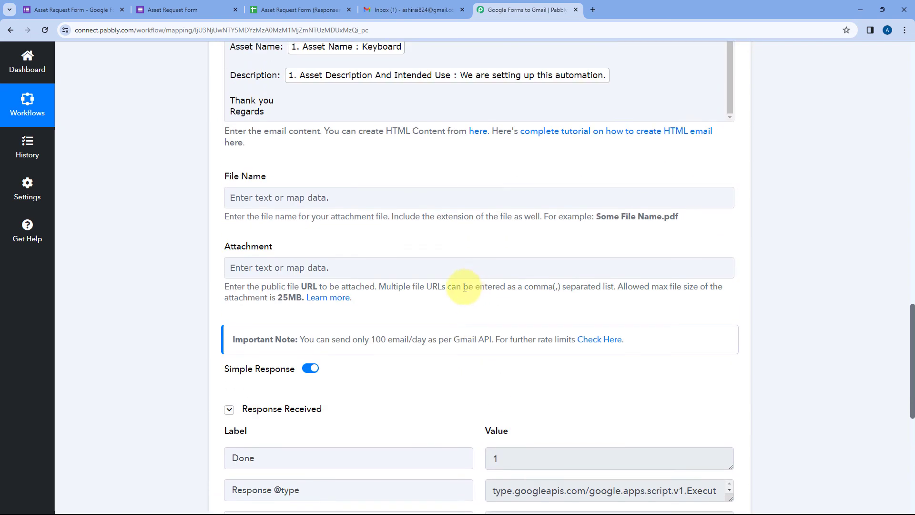
{"action": "scroll", "coordinate": [464, 287], "scroll_direction": "up", "scroll_amount": 5}
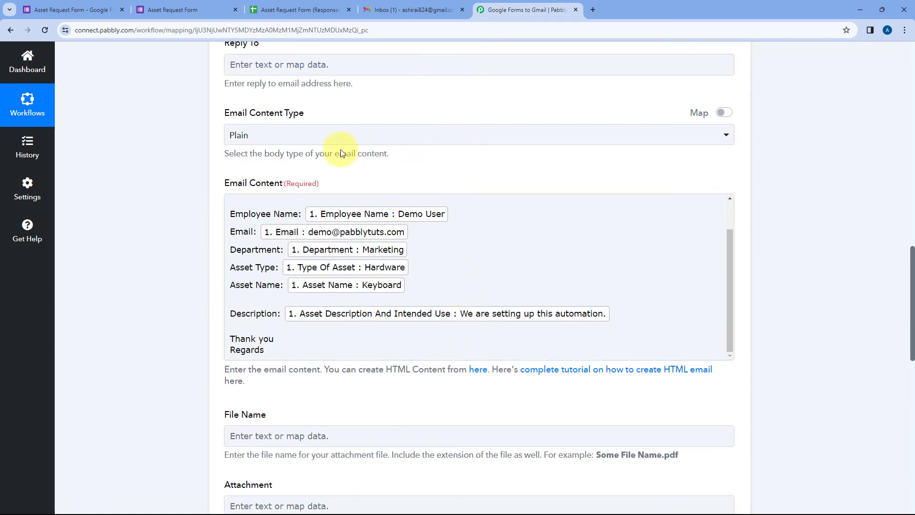
{"action": "left_click", "coordinate": [241, 210]}
{"action": "scroll", "coordinate": [276, 227], "scroll_direction": "up", "scroll_amount": 2}
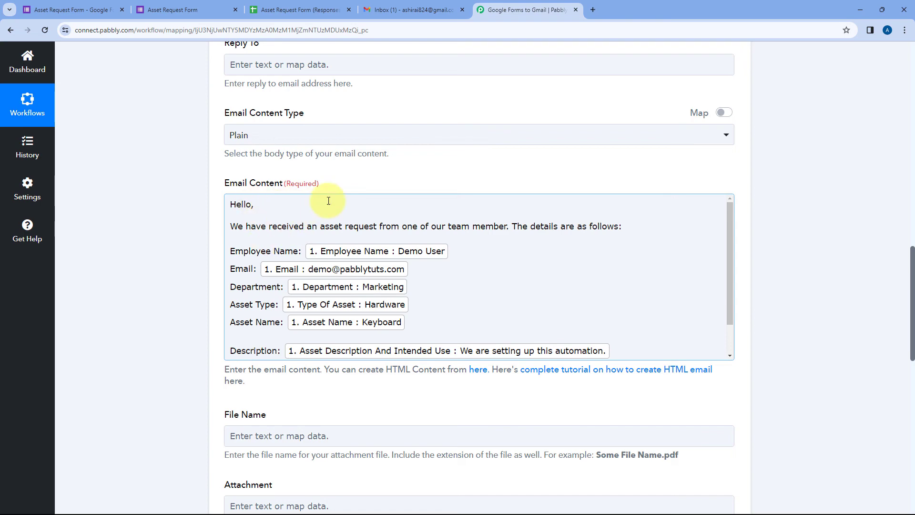
{"action": "scroll", "coordinate": [348, 184], "scroll_direction": "up", "scroll_amount": 4}
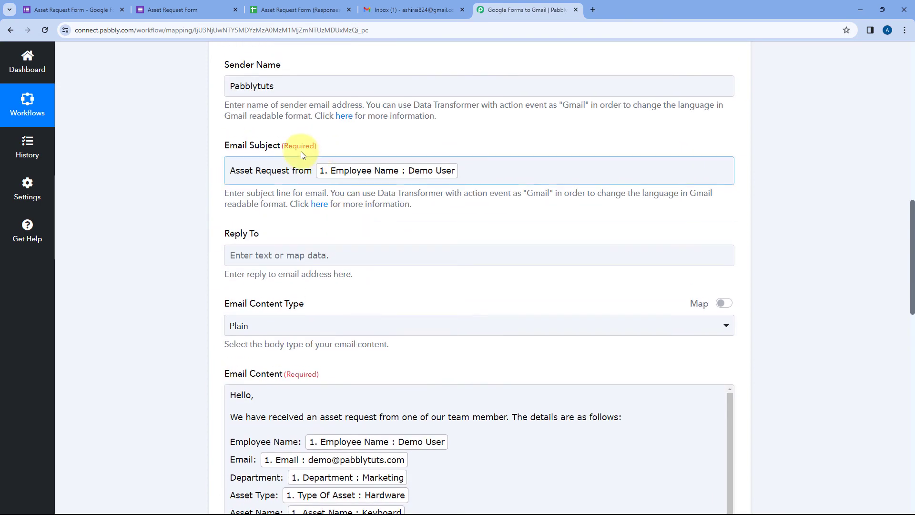
{"action": "scroll", "coordinate": [324, 186], "scroll_direction": "up", "scroll_amount": 5}
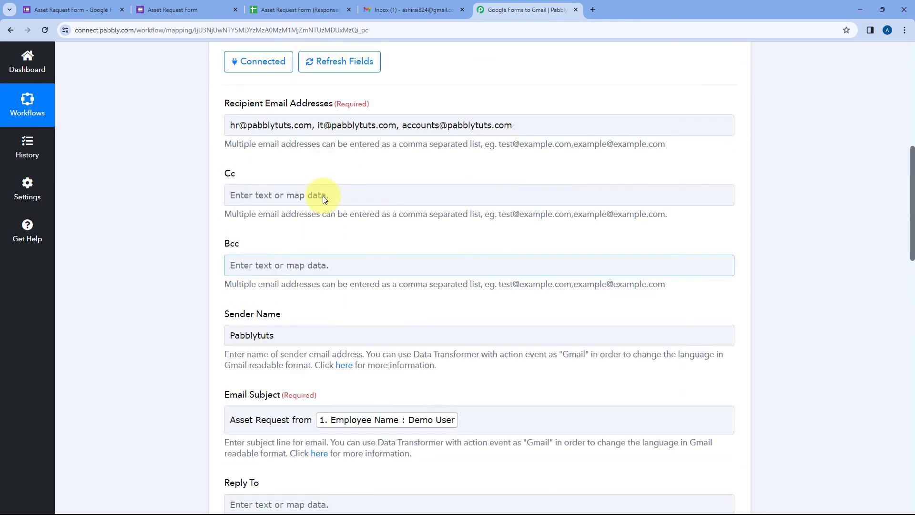
{"action": "scroll", "coordinate": [323, 195], "scroll_direction": "up", "scroll_amount": 1}
{"action": "left_click", "coordinate": [464, 160]}
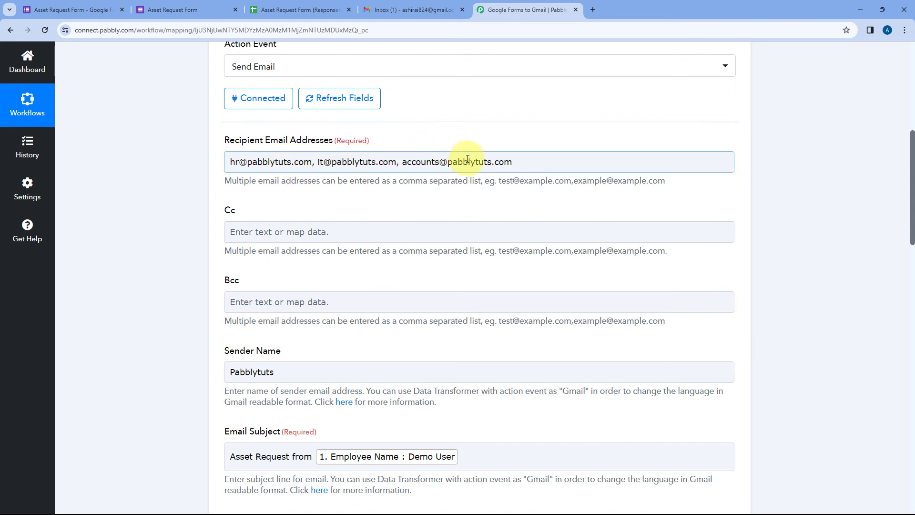
{"action": "left_click_drag", "start_coordinate": [554, 159], "coordinate": [196, 163]}
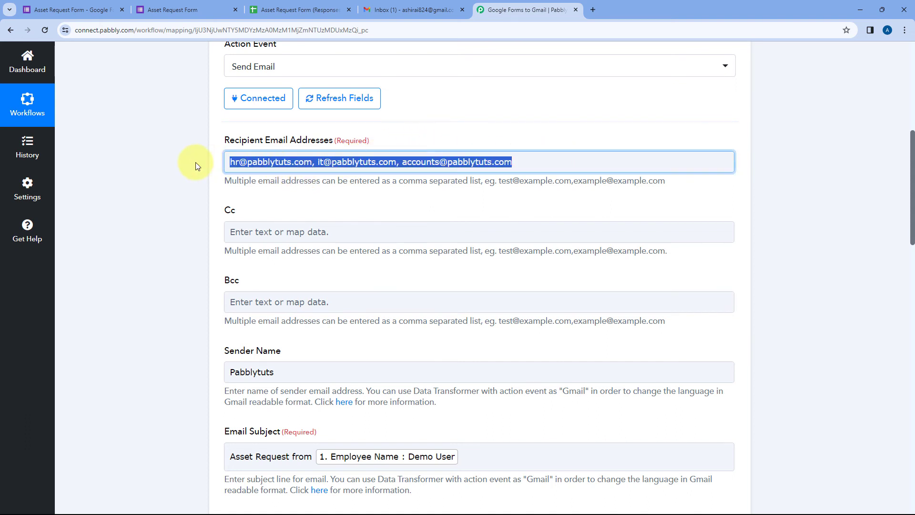
{"action": "left_click", "coordinate": [525, 163]}
{"action": "left_click", "coordinate": [475, 115]}
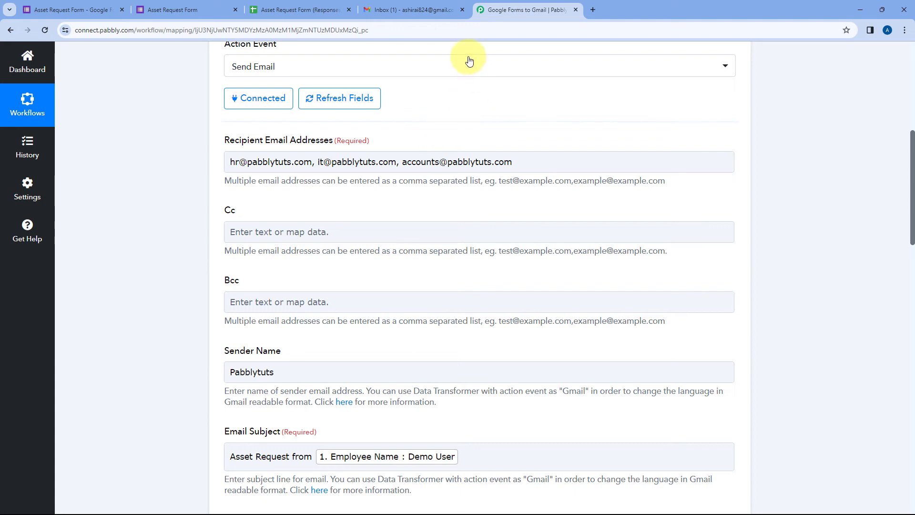
View the received 'Asset Request from' email in Gmail, then return to the workflow's Email Subject
{"action": "left_click", "coordinate": [412, 4]}
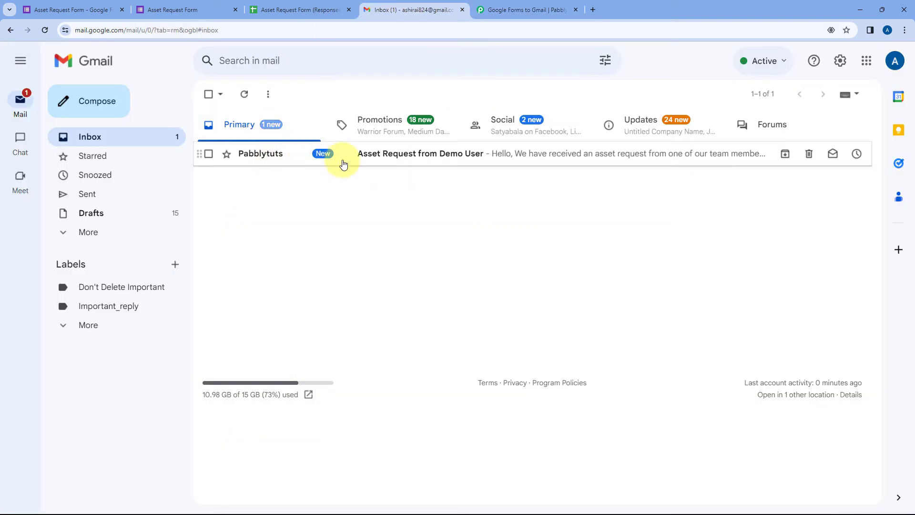
{"action": "left_click", "coordinate": [359, 156]}
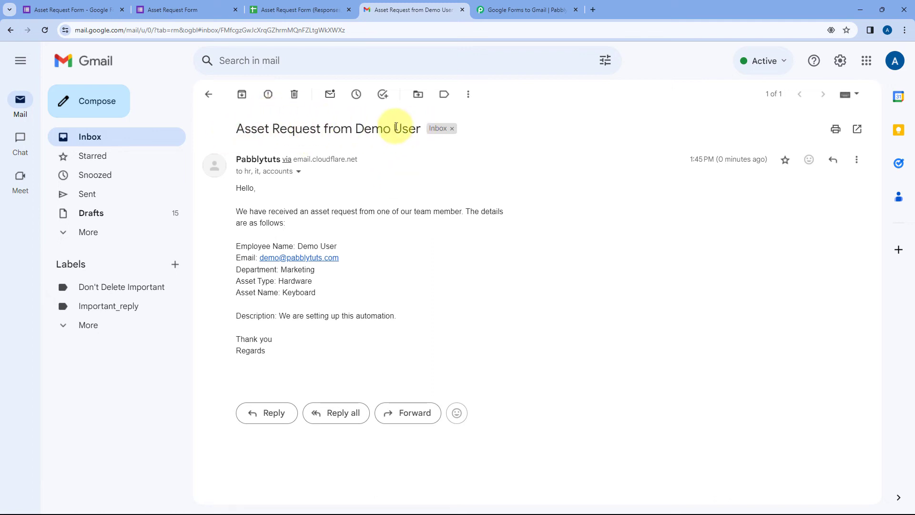
{"action": "left_click", "coordinate": [495, 9]}
{"action": "scroll", "coordinate": [351, 192], "scroll_direction": "down", "scroll_amount": 5}
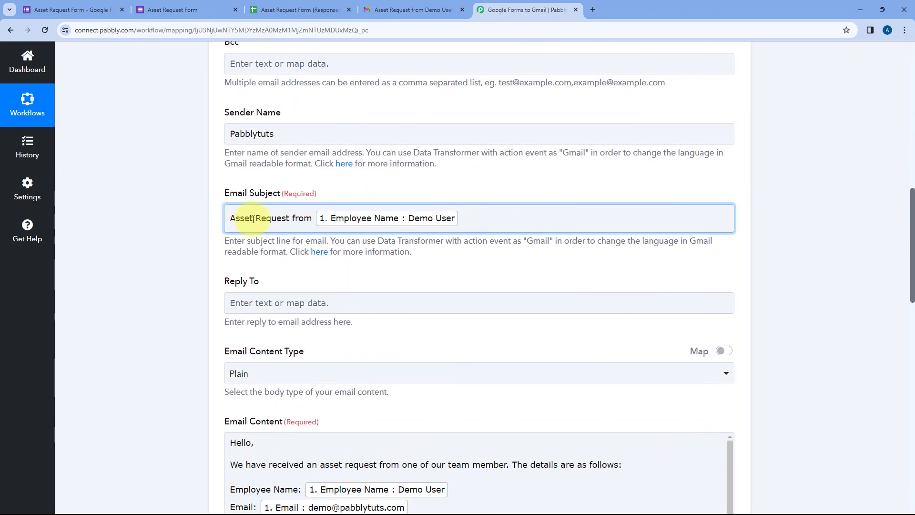
Inspect the Email Subject field's mapping, then return to the earlier asset request email in Gmail
{"action": "left_click", "coordinate": [315, 216]}
{"action": "left_click", "coordinate": [397, 190]}
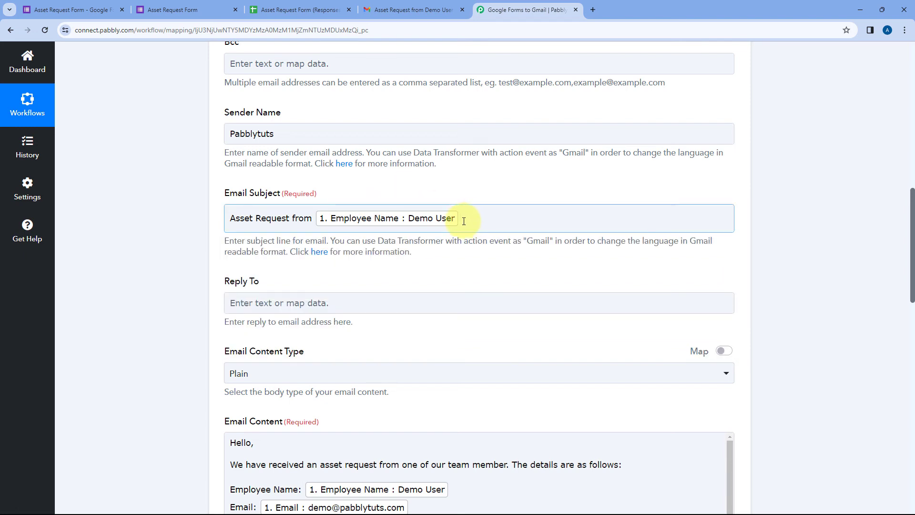
{"action": "left_click", "coordinate": [429, 10]}
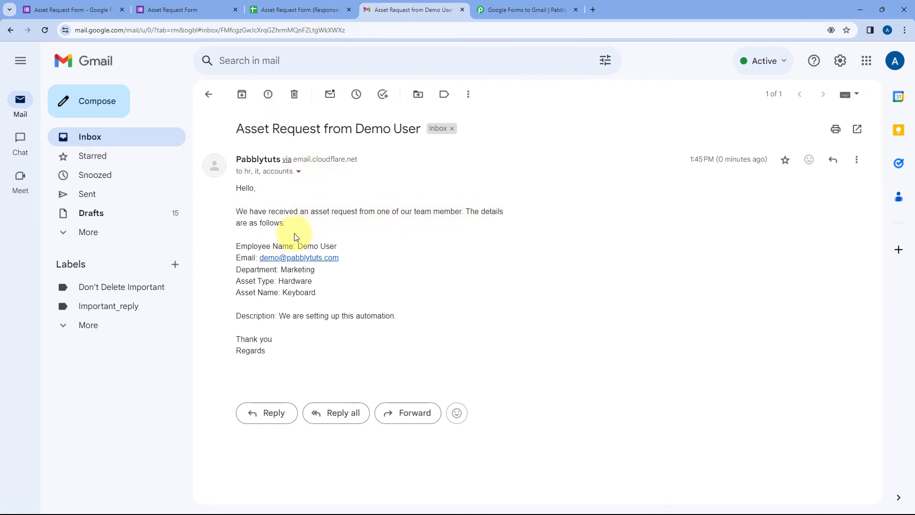
Highlight the name, e-mail, Marketing department, asset name and description values in the email body
{"action": "left_click_drag", "start_coordinate": [297, 246], "coordinate": [264, 258]}
{"action": "left_click_drag", "start_coordinate": [319, 270], "coordinate": [282, 292]}
{"action": "left_click", "coordinate": [322, 294]}
{"action": "left_click_drag", "start_coordinate": [397, 315], "coordinate": [279, 315]}
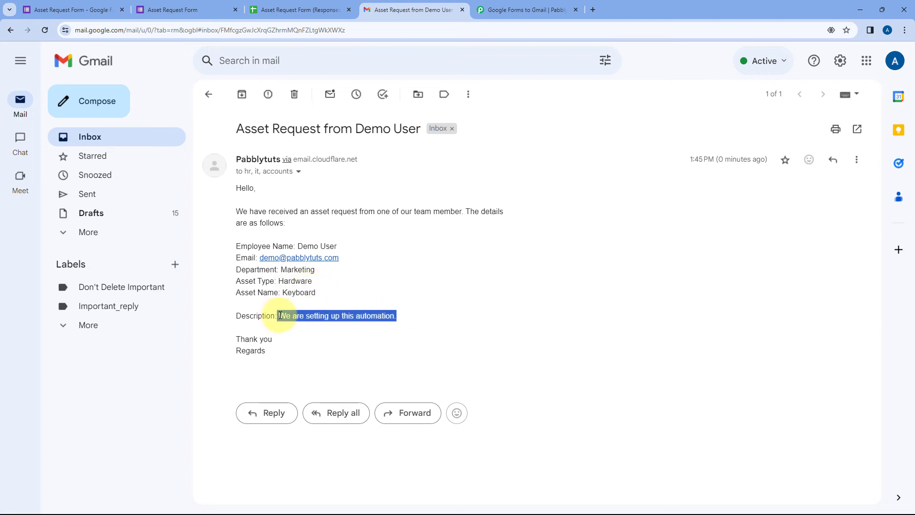
{"action": "left_click", "coordinate": [407, 264]}
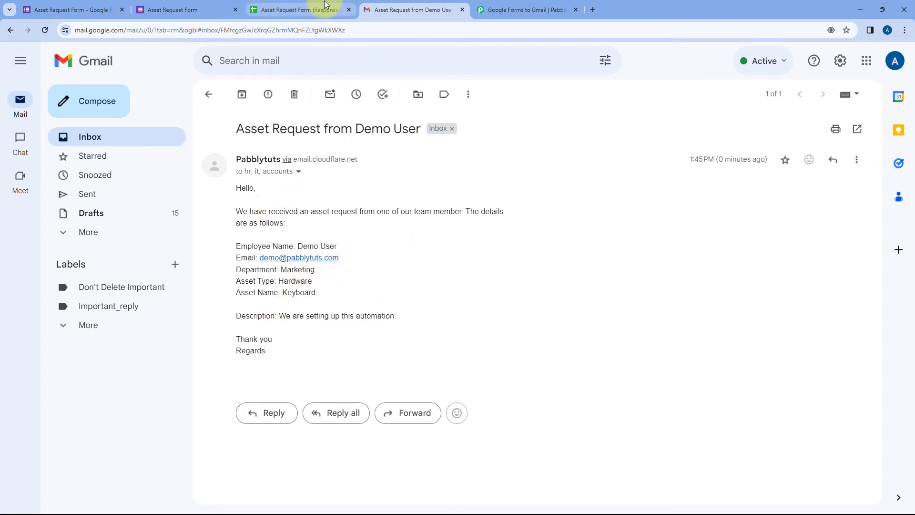
Compare the email's full recipient details with the HR, IT and accounts recipients in the Send Email step
{"action": "left_click", "coordinate": [526, 9]}
{"action": "scroll", "coordinate": [351, 177], "scroll_direction": "down", "scroll_amount": 5}
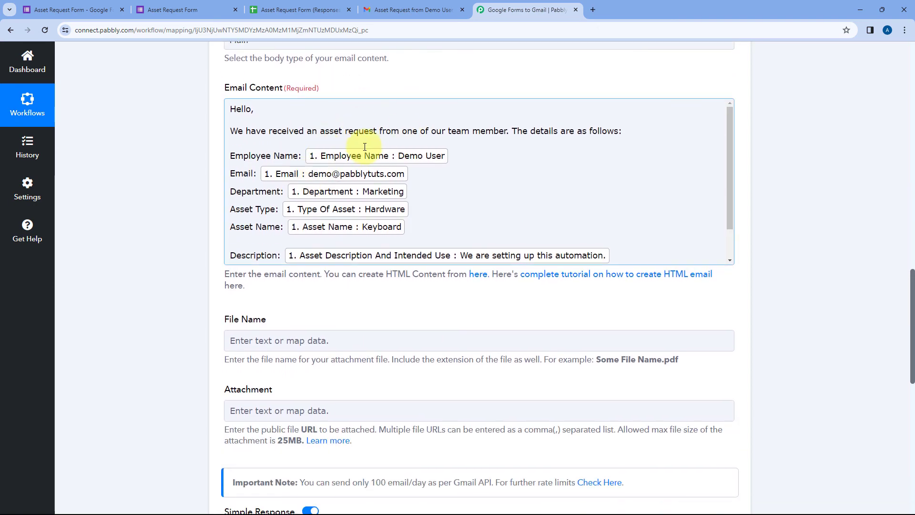
{"action": "left_click", "coordinate": [434, 5]}
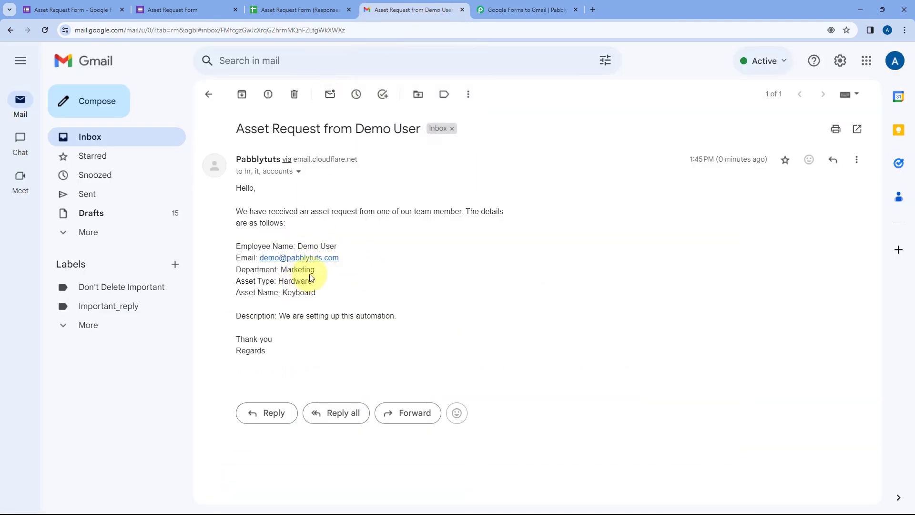
{"action": "left_click", "coordinate": [299, 171]}
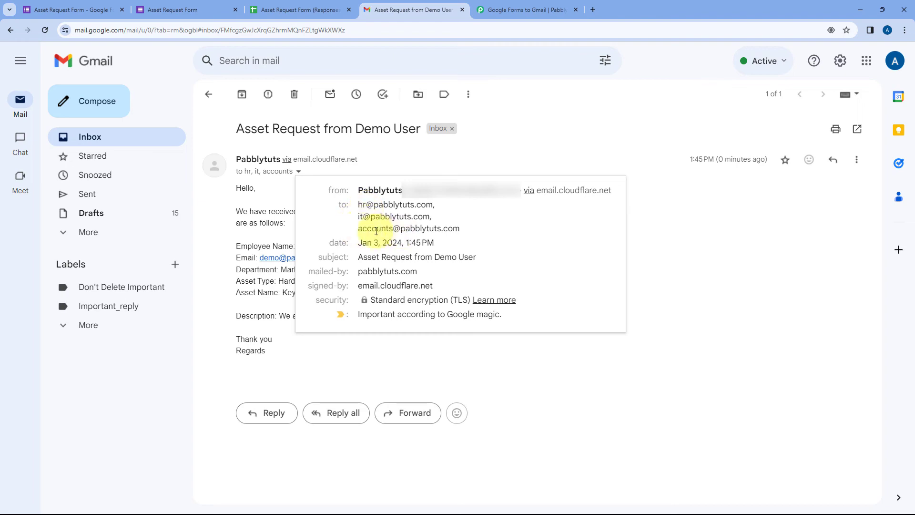
{"action": "left_click", "coordinate": [654, 243]}
{"action": "left_click", "coordinate": [529, 10]}
{"action": "scroll", "coordinate": [403, 175], "scroll_direction": "up", "scroll_amount": 12}
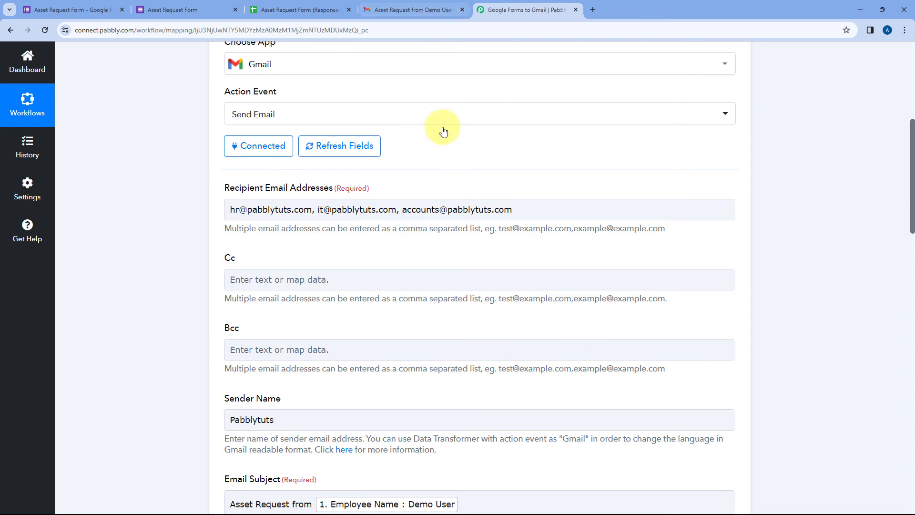
Collapse the Gmail Send Email step and reload the Asset Request Form confirmation page with F5
{"action": "scroll", "coordinate": [445, 133], "scroll_direction": "up", "scroll_amount": 5}
{"action": "left_click", "coordinate": [443, 224]}
{"action": "scroll", "coordinate": [448, 152], "scroll_direction": "up", "scroll_amount": 2}
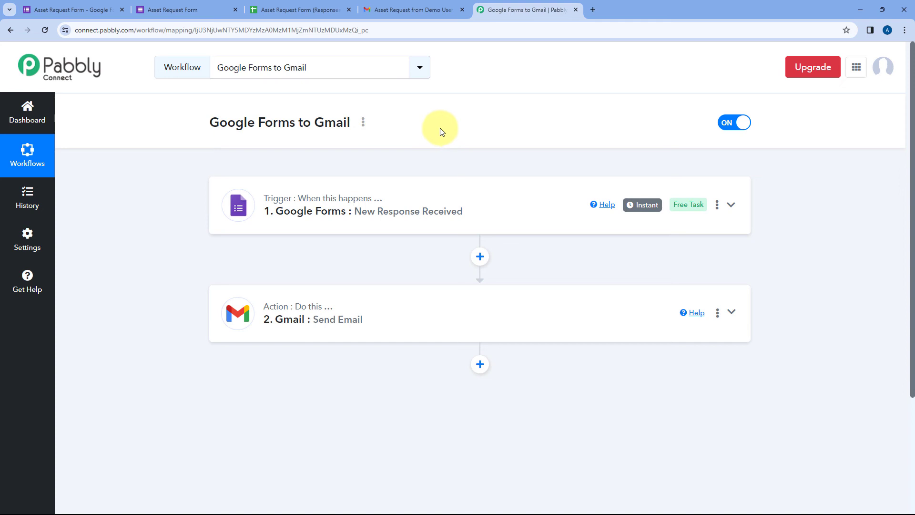
{"action": "left_click", "coordinate": [191, 10]}
{"action": "key", "text": "F5"}
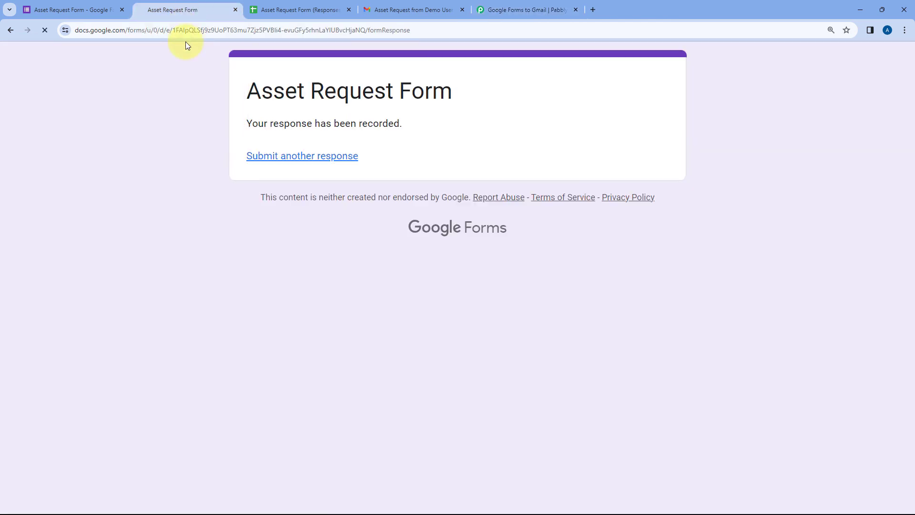
Enter the test employee's name, a test e-mail address, and department HR in the form
{"action": "scroll", "coordinate": [190, 215], "scroll_direction": "down", "scroll_amount": 4}
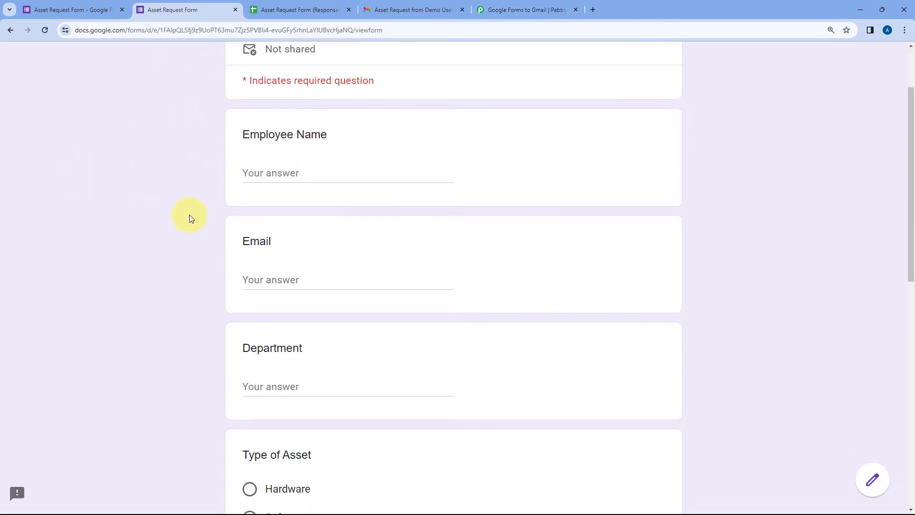
{"action": "scroll", "coordinate": [267, 123], "scroll_direction": "up", "scroll_amount": 1}
{"action": "left_click", "coordinate": [280, 127]}
{"action": "type", "text": "TE"}
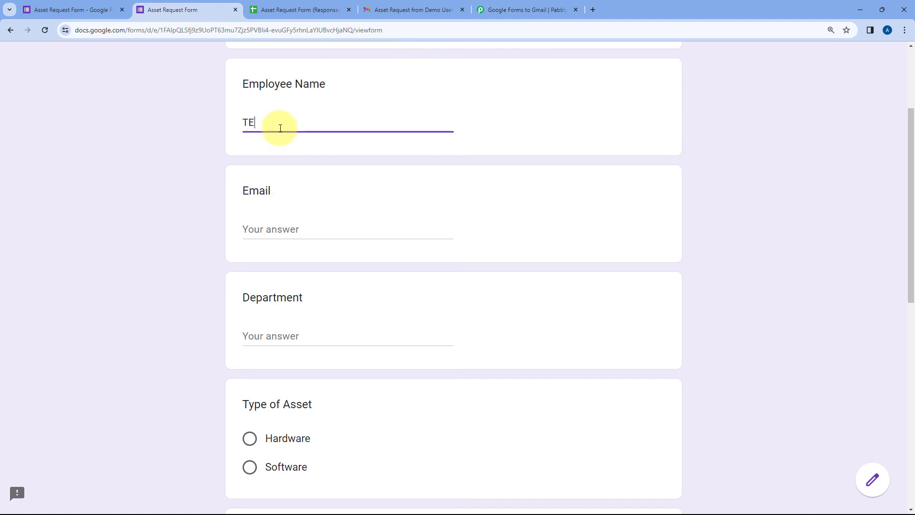
{"action": "type", "text": "stst"}
{"action": "key", "text": "Tab"}
{"action": "left_click", "coordinate": [280, 129]}
{"action": "type", "text": "User"}
{"action": "key", "text": "Tab"}
{"action": "key", "text": "Tab"}
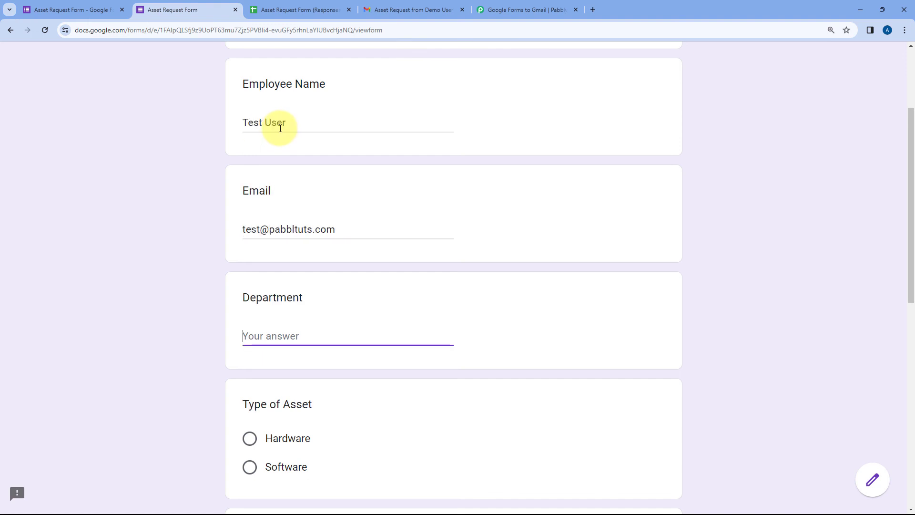
{"action": "type", "text": "HR"}
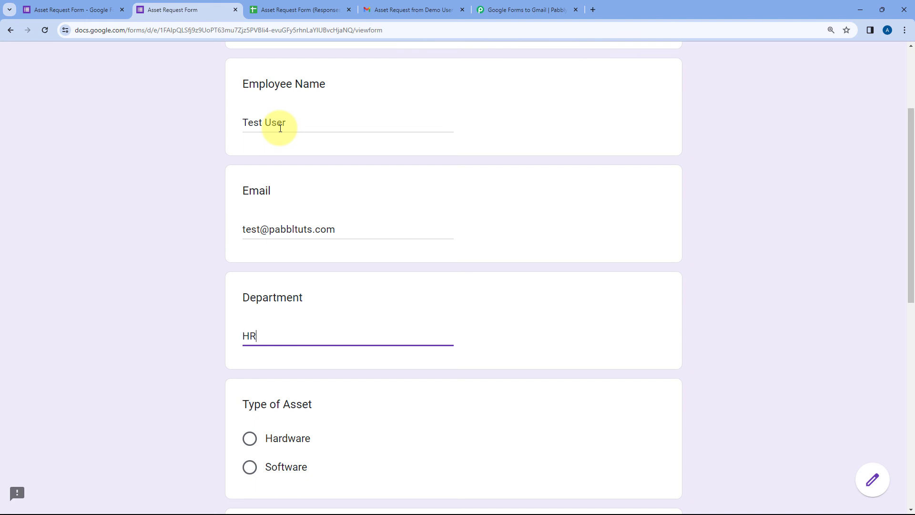
Choose Software, with asset name 'Pabbly Connect' and description 'We are testing this automation.'
{"action": "scroll", "coordinate": [280, 127], "scroll_direction": "down", "scroll_amount": 3}
{"action": "scroll", "coordinate": [253, 267], "scroll_direction": "down", "scroll_amount": 1}
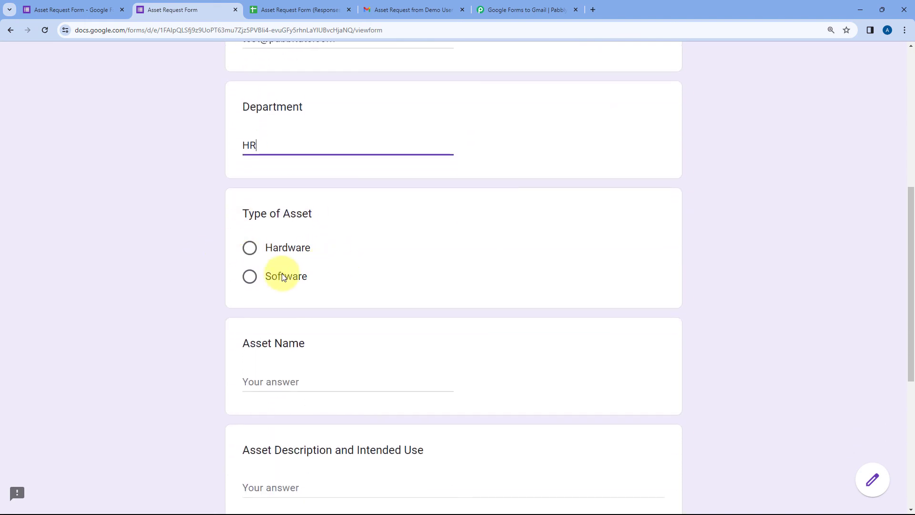
{"action": "left_click", "coordinate": [249, 276]}
{"action": "scroll", "coordinate": [238, 267], "scroll_direction": "down", "scroll_amount": 3}
{"action": "left_click", "coordinate": [286, 265]}
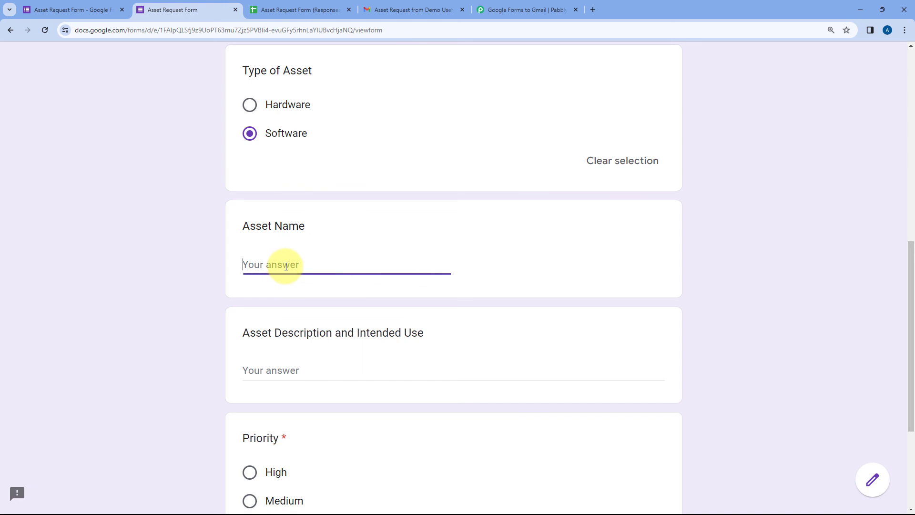
{"action": "type", "text": "Pabbly Connect"}
{"action": "scroll", "coordinate": [286, 265], "scroll_direction": "down", "scroll_amount": 2}
{"action": "left_click", "coordinate": [274, 273]}
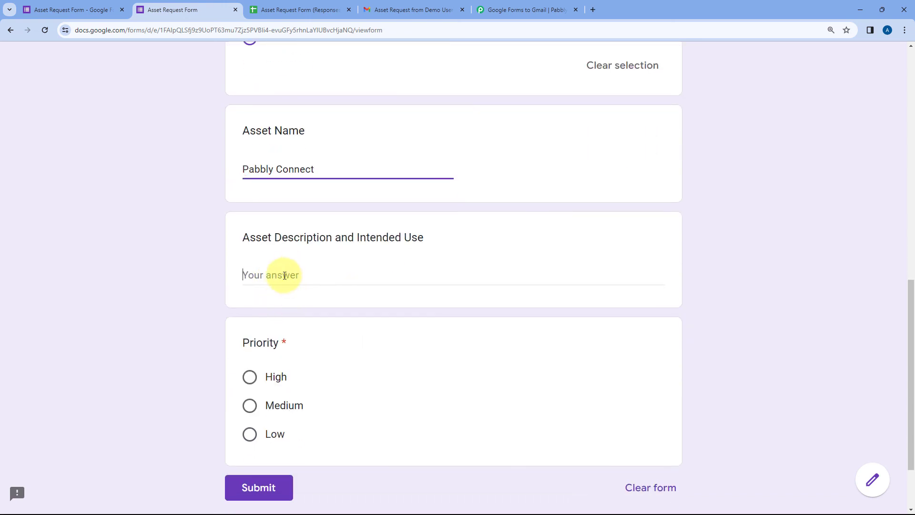
{"action": "type", "text": "We are te"}
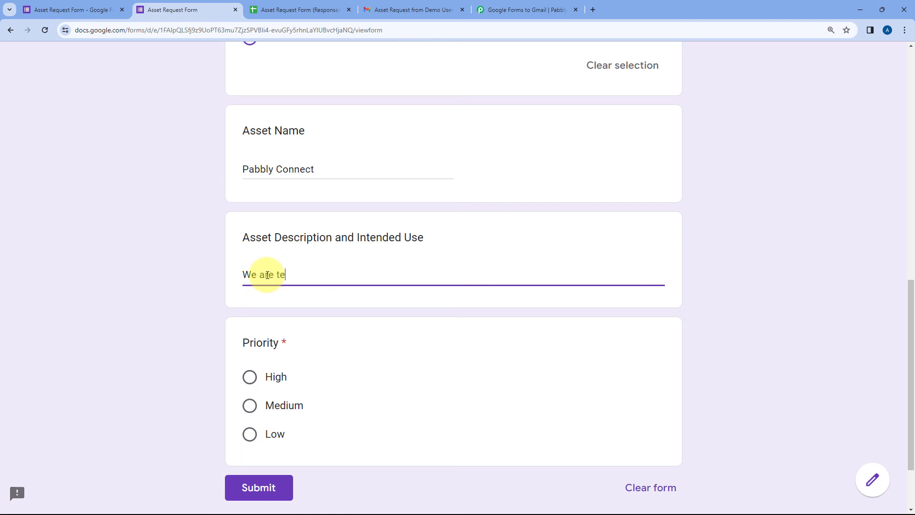
{"action": "type", "text": "sting this automation."}
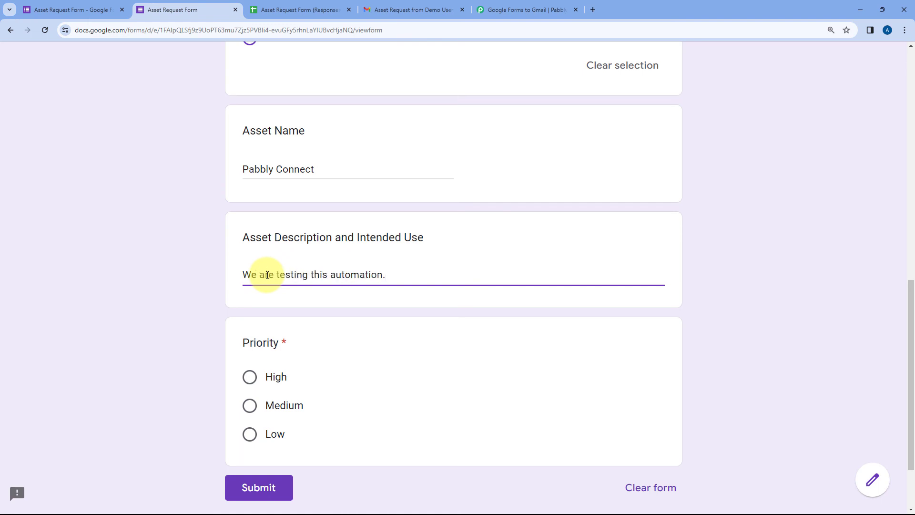
Set priority to Medium, submit the form, then check Gmail for the resulting email
{"action": "left_click", "coordinate": [250, 407]}
{"action": "left_click", "coordinate": [265, 486]}
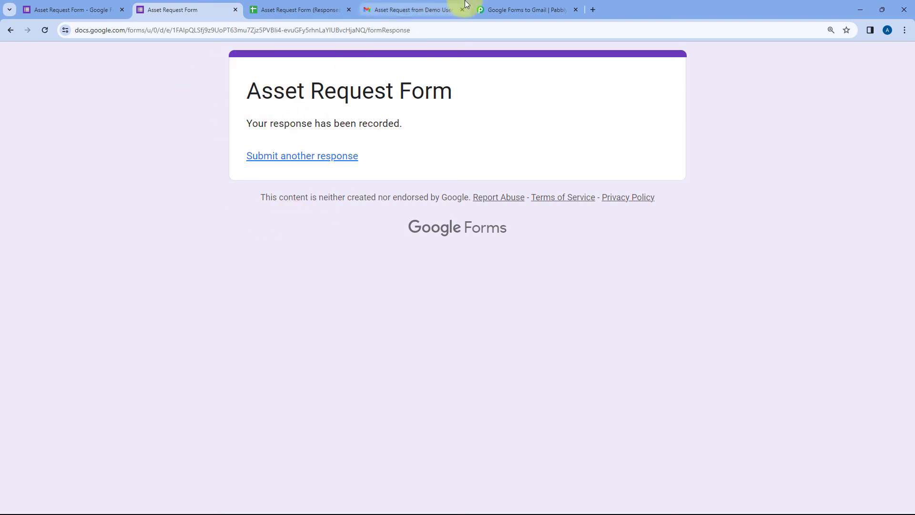
{"action": "left_click", "coordinate": [521, 7]}
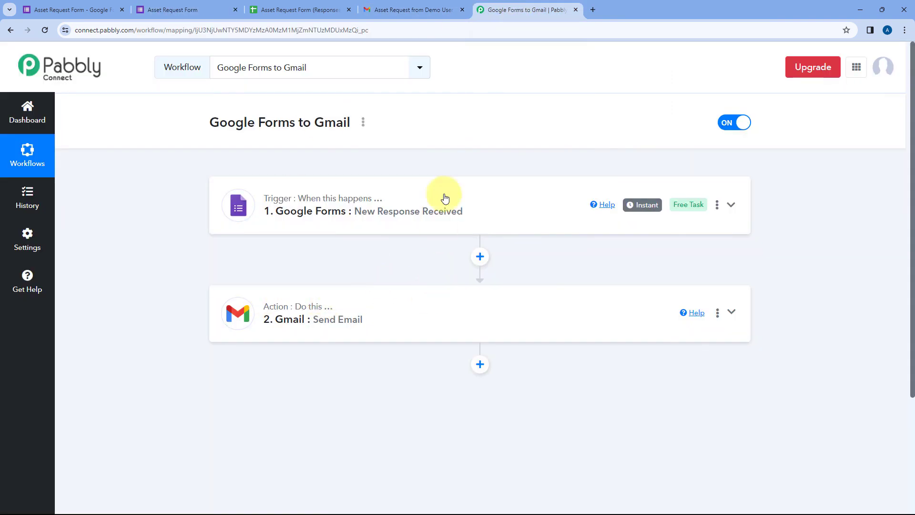
{"action": "left_click", "coordinate": [393, 7]}
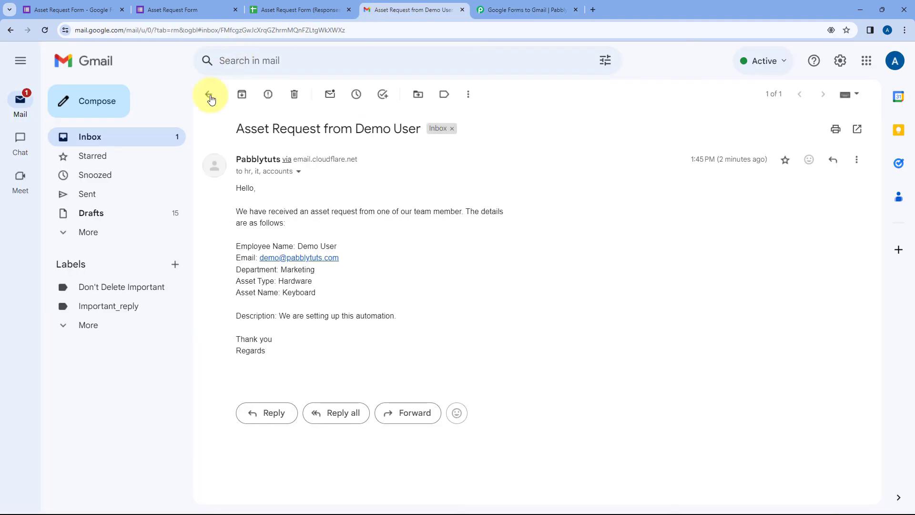
Open the new asset request email from the test user in the Gmail inbox
{"action": "left_click", "coordinate": [211, 95]}
{"action": "left_click", "coordinate": [351, 153]}
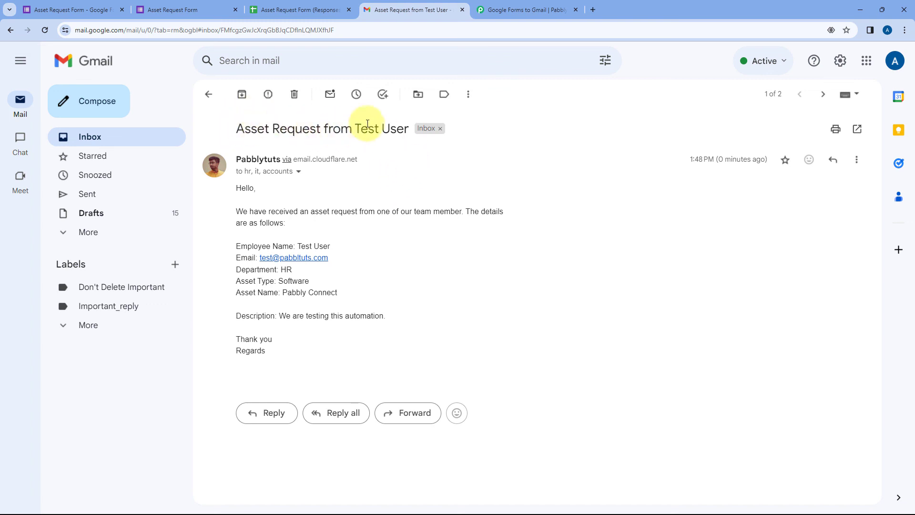
{"action": "left_click", "coordinate": [178, 10]}
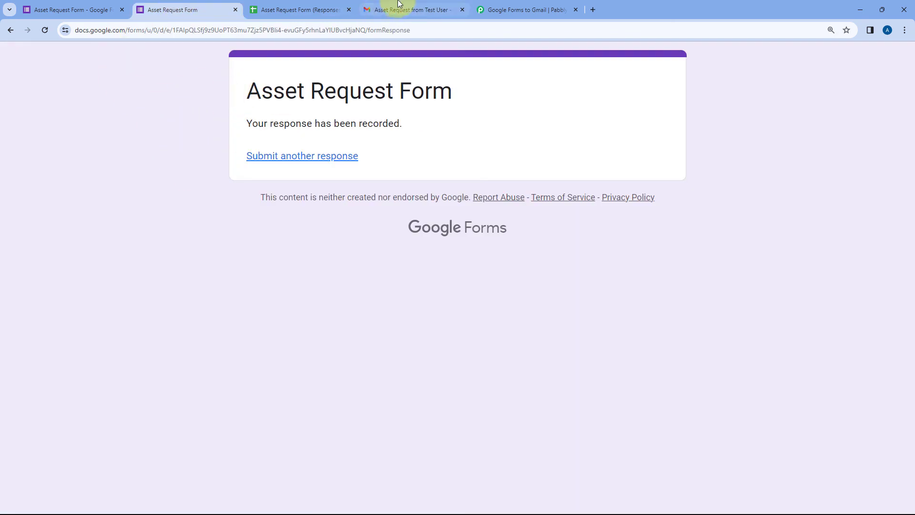
{"action": "left_click", "coordinate": [427, 9]}
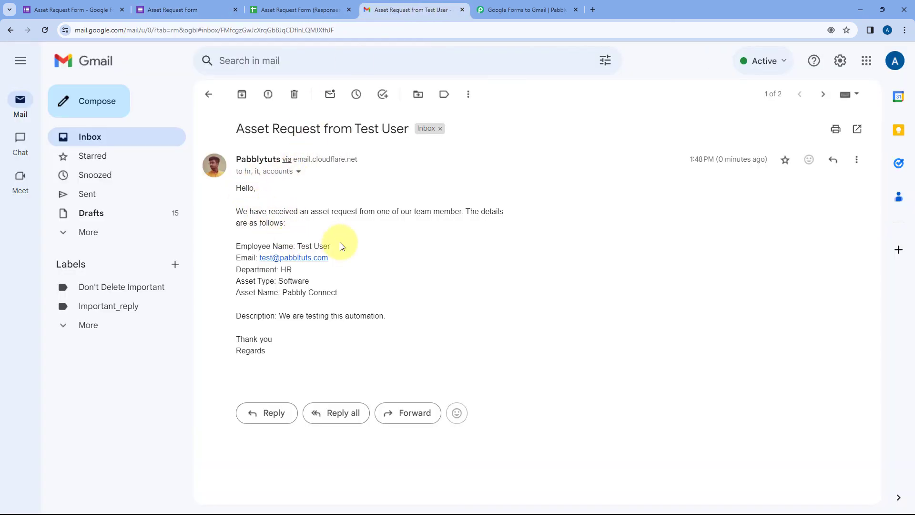
Highlight the employee name, 'Pabbly Connect' asset name and description in the email, then return to Pabbly Connect
{"action": "left_click_drag", "start_coordinate": [330, 246], "coordinate": [278, 282]}
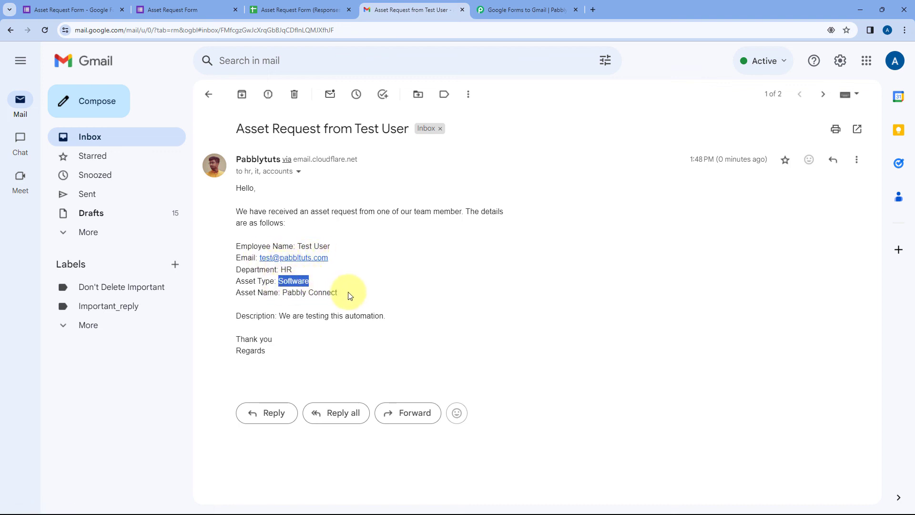
{"action": "left_click_drag", "start_coordinate": [337, 292], "coordinate": [283, 293]}
{"action": "left_click_drag", "start_coordinate": [383, 315], "coordinate": [279, 317]}
{"action": "left_click", "coordinate": [388, 292]}
{"action": "left_click", "coordinate": [511, 7]}
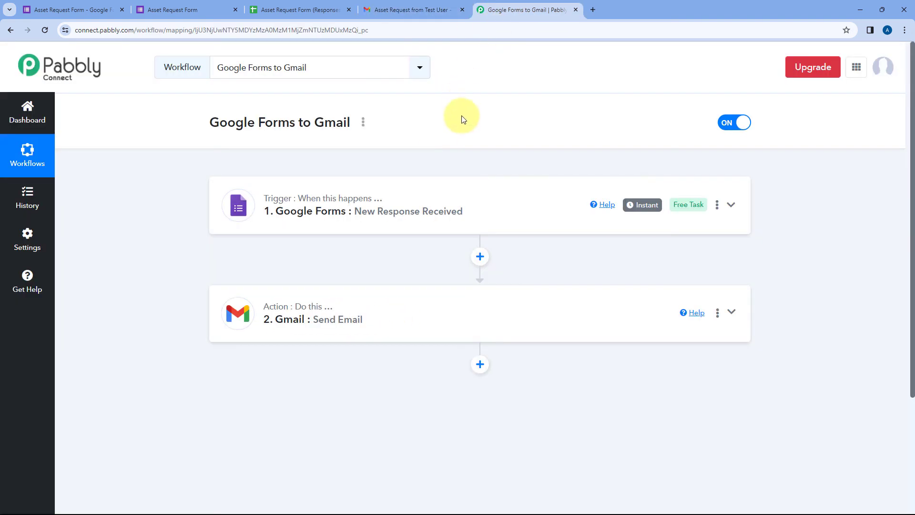